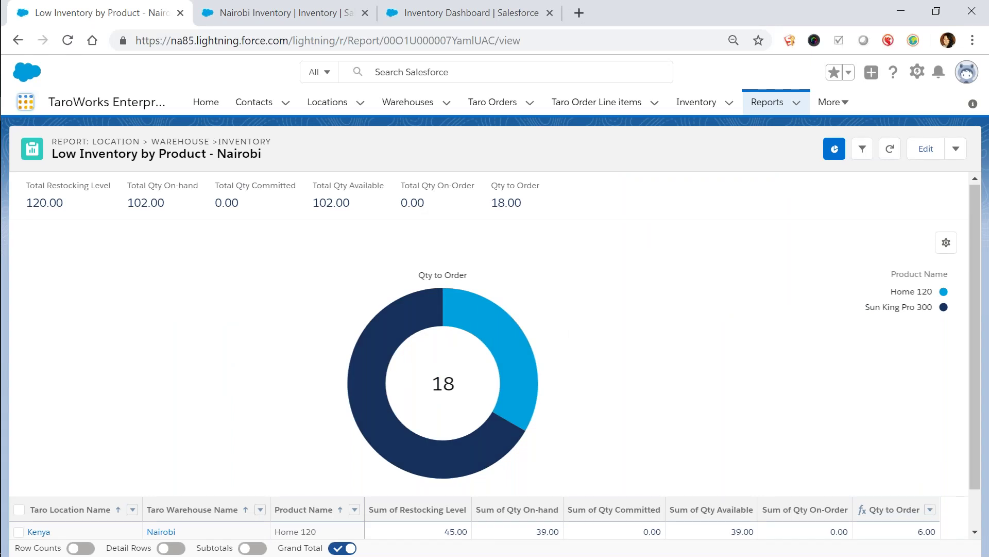
Scroll the Nairobi low-inventory report totals, then open the Taro Orders tab in a new browser tab
click(26, 109)
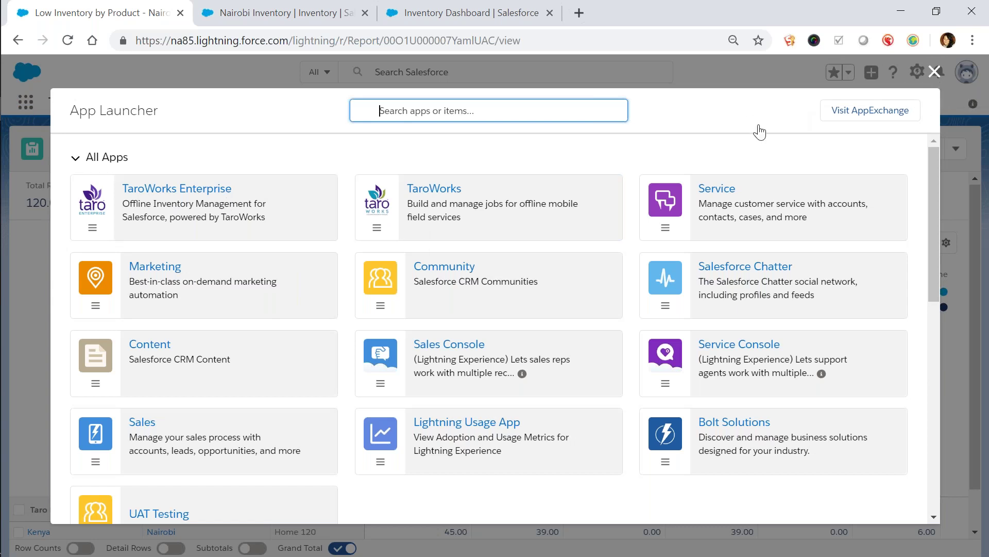
key(Escape)
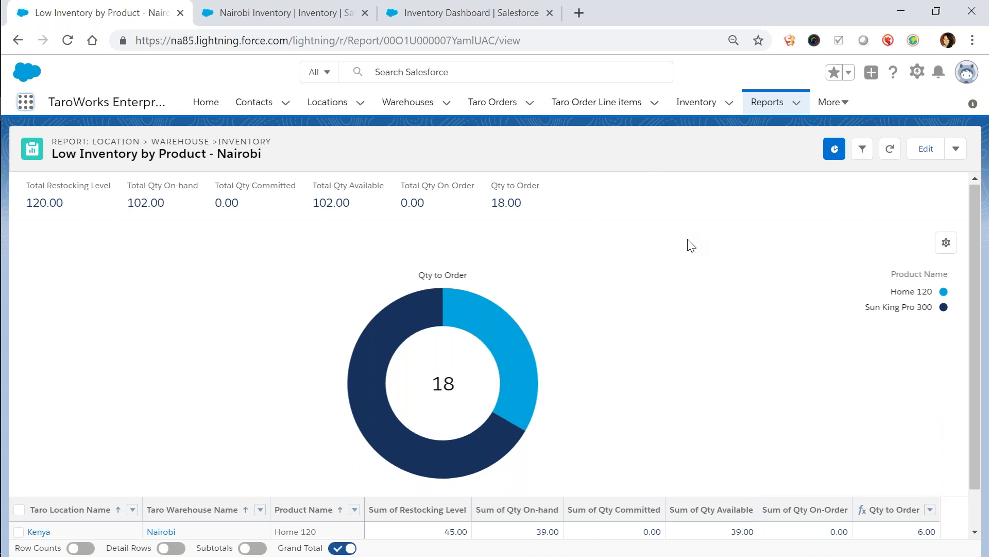
scroll(690, 257, down, 1)
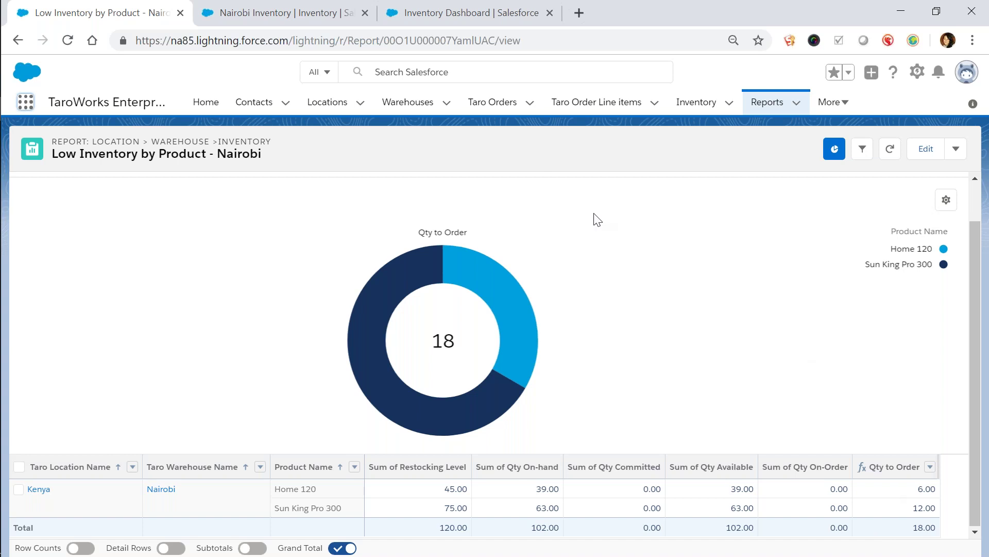
right_click(502, 109)
click(509, 112)
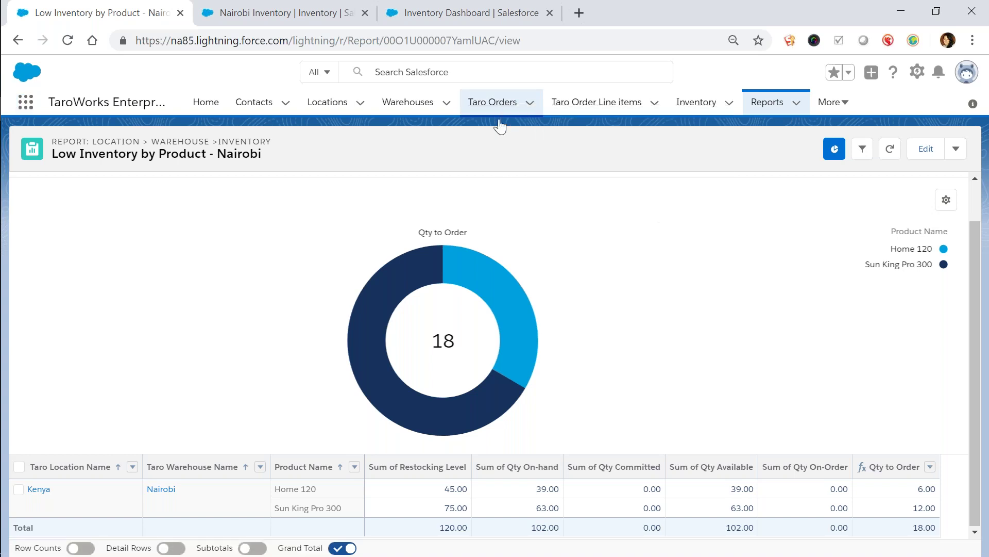
In the new Taro Orders tab, start a new order of the Purchase Order record type
click(229, 13)
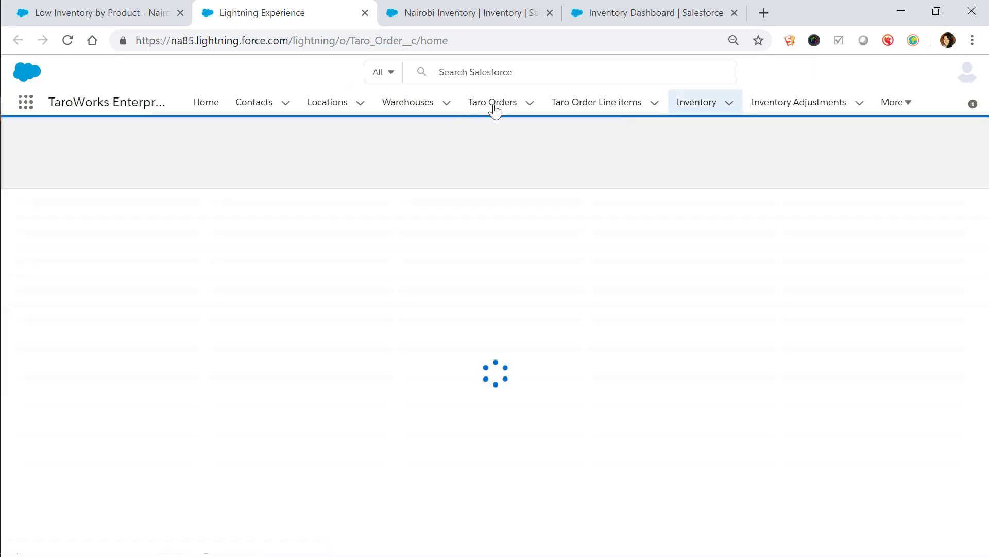
click(494, 106)
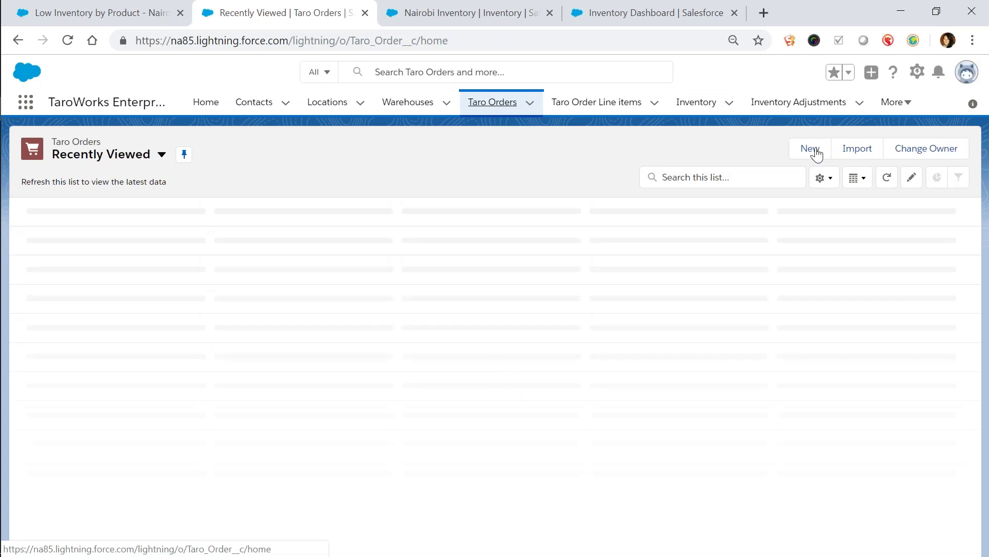
click(817, 154)
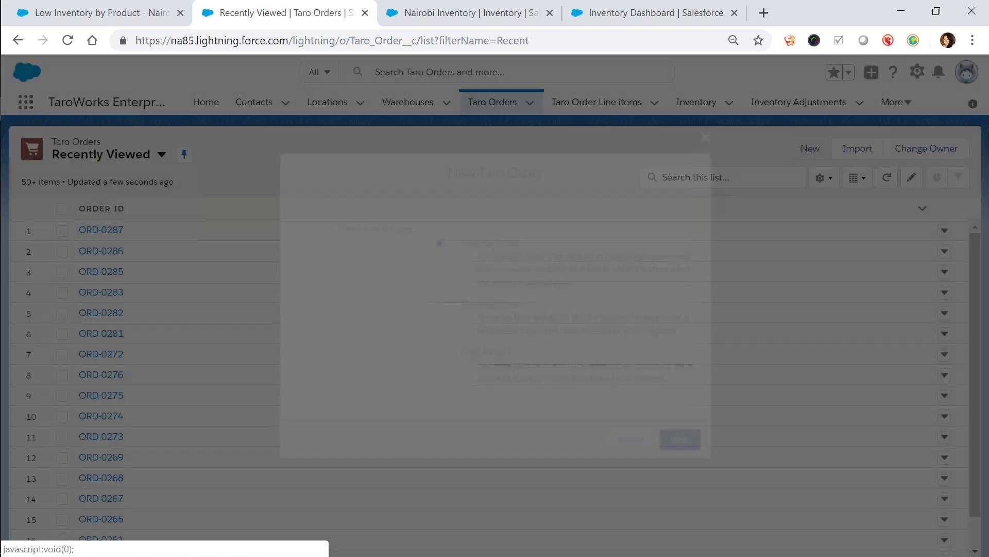
click(579, 319)
click(684, 444)
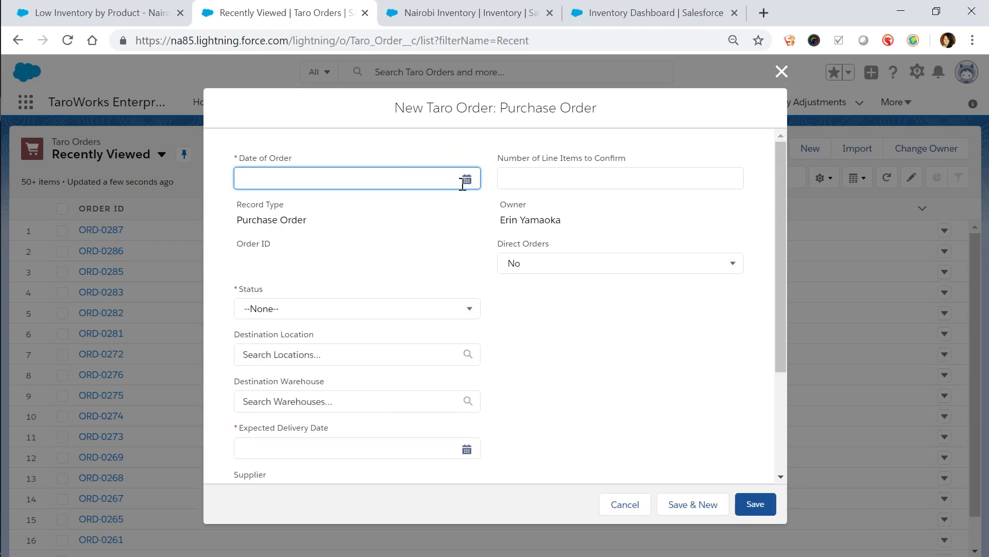
Set order date 4/10/2019, status Draft, and destination Kenya, Nairobi warehouse
click(463, 185)
click(330, 283)
click(460, 312)
click(440, 355)
click(438, 354)
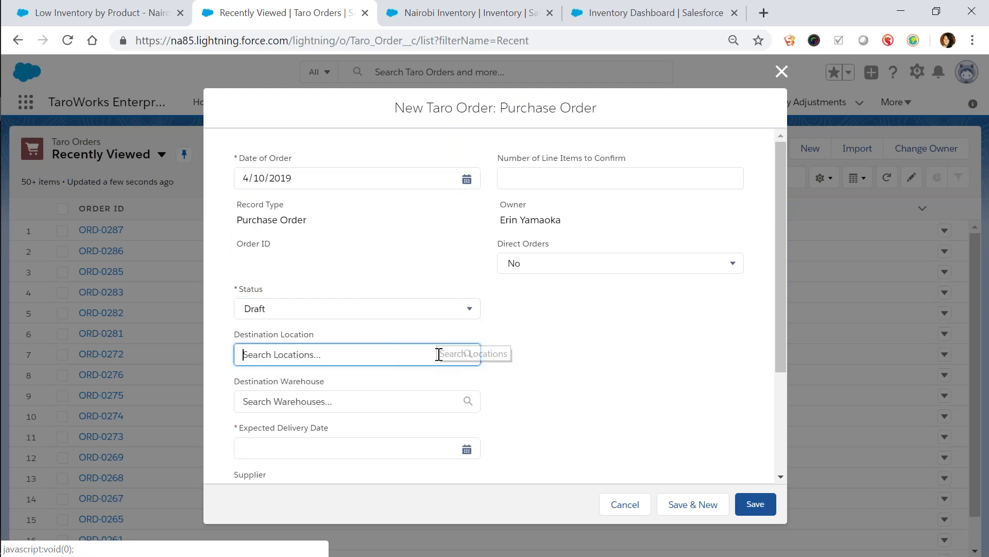
click(413, 382)
click(404, 415)
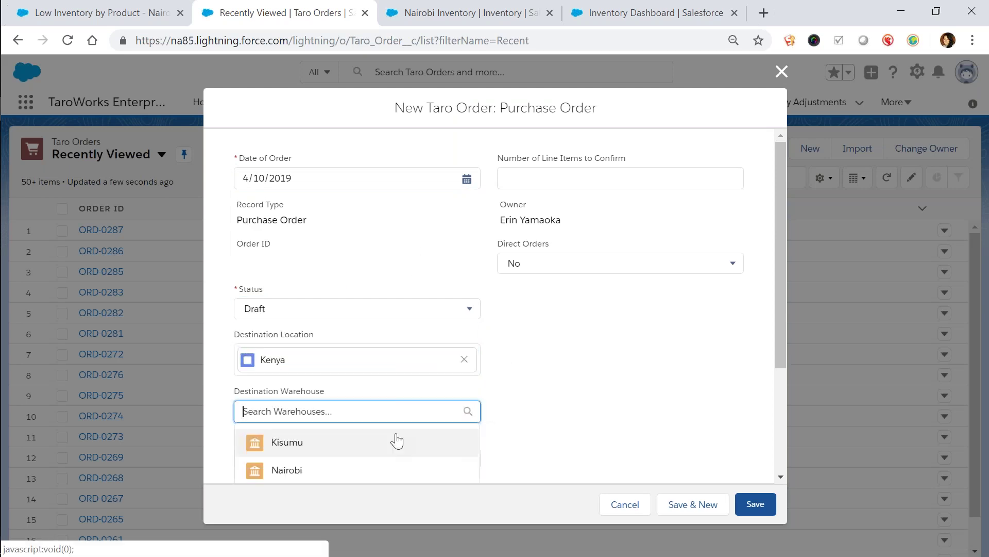
click(382, 470)
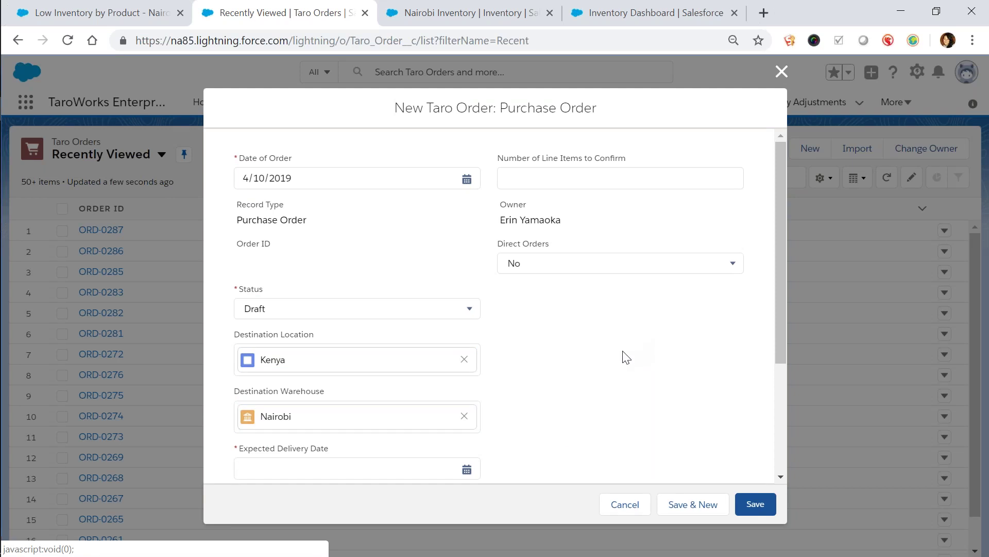
Set expected delivery to 4/19/2019, choose the supplier contact, and save the purchase order
scroll(626, 357, down, 3)
click(466, 298)
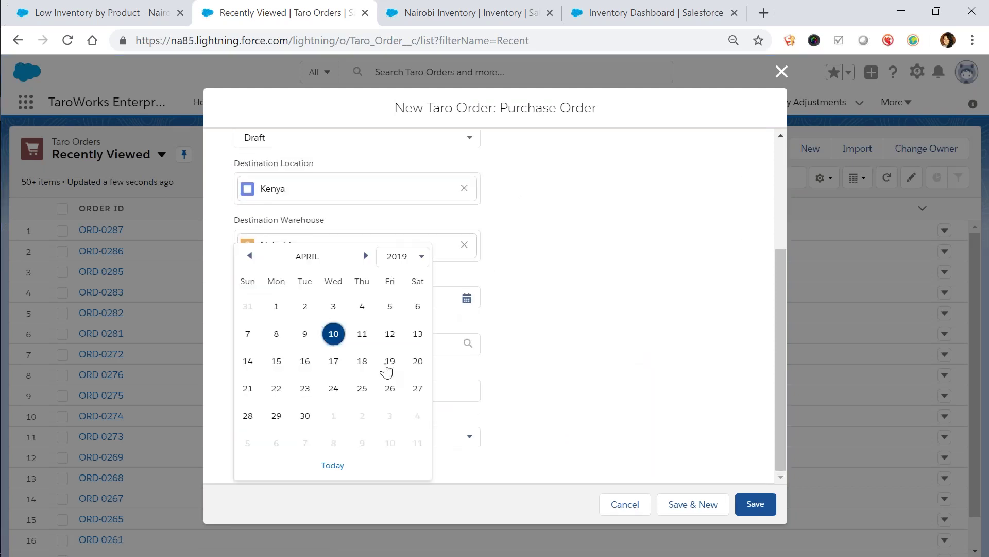
click(388, 361)
click(450, 348)
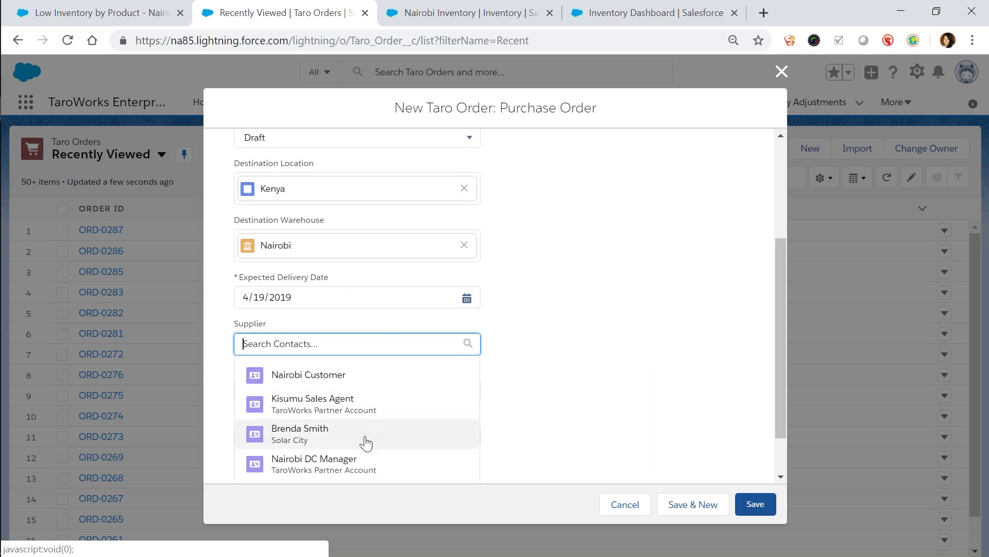
click(365, 439)
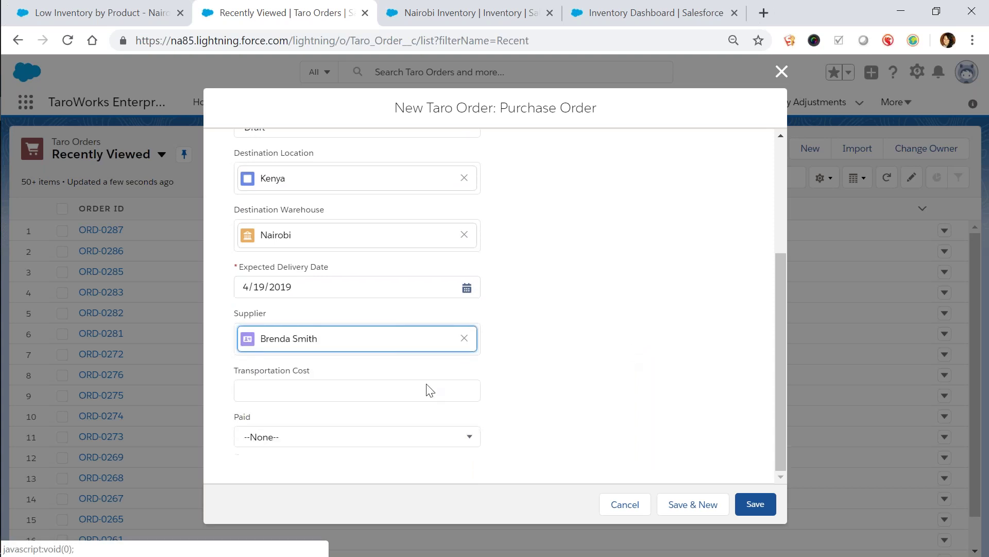
click(397, 390)
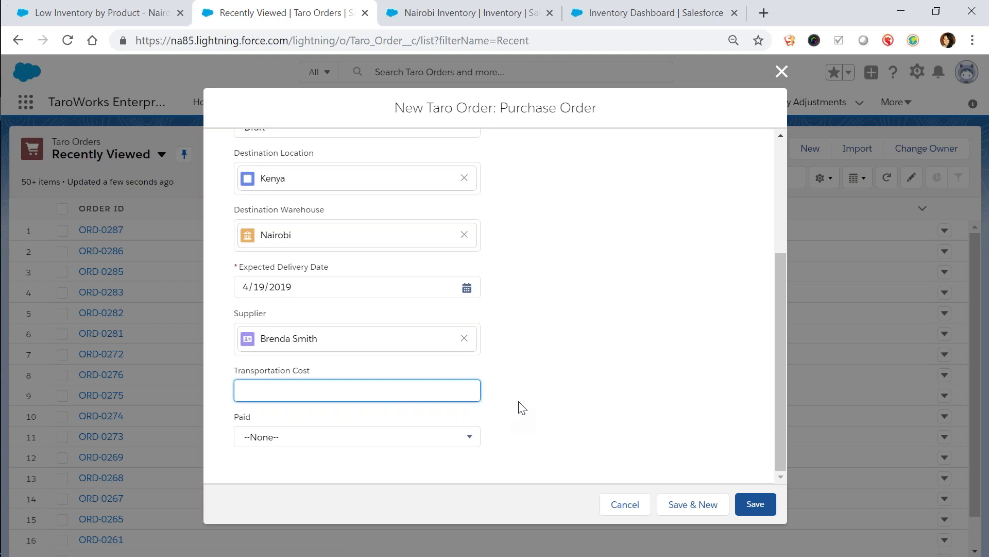
click(751, 507)
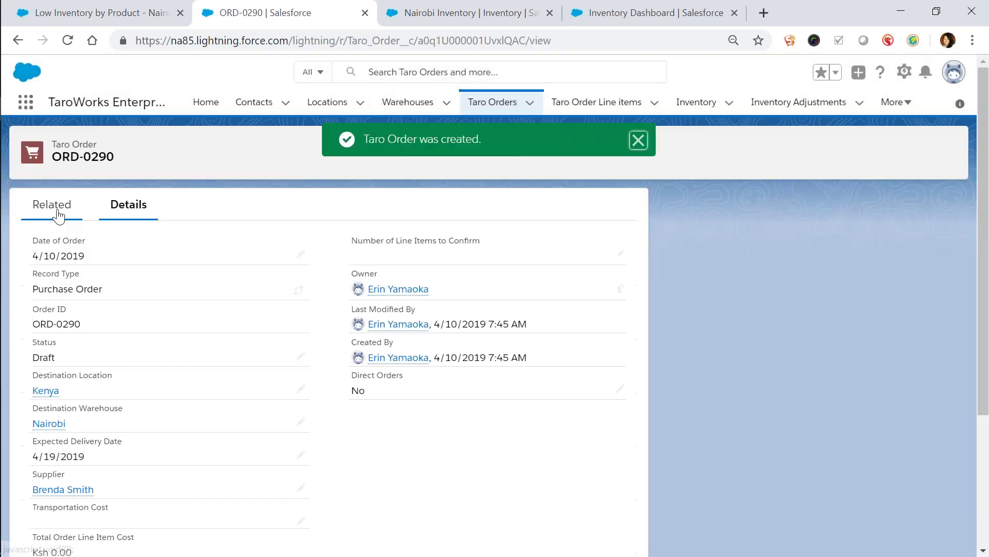
Start a new Purchase Order line item from ORD-0290's Related tab
click(59, 216)
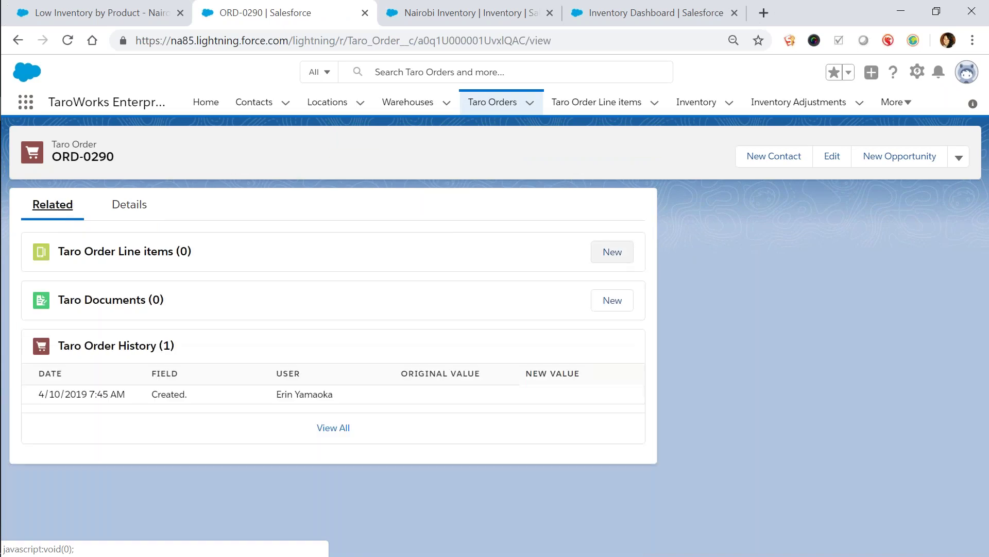
click(612, 266)
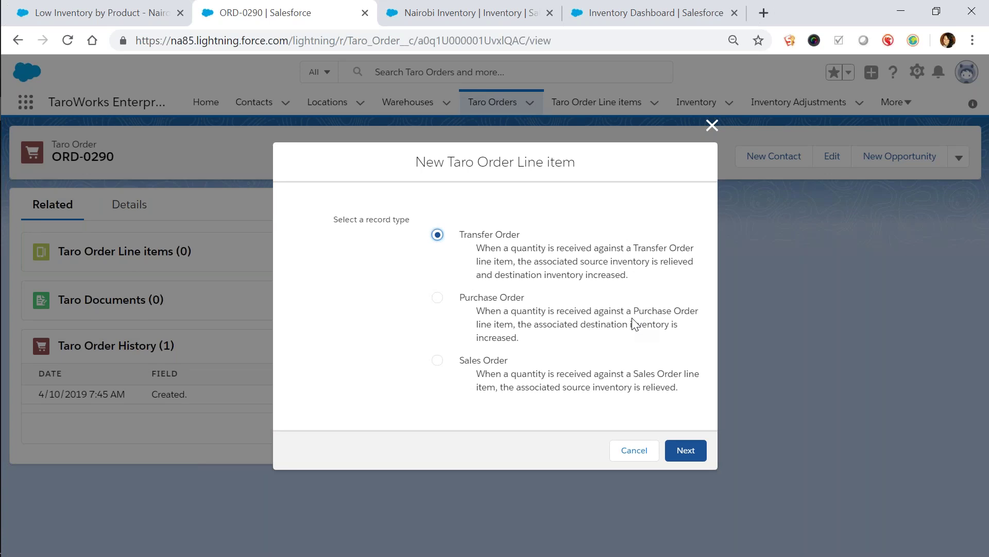
click(635, 323)
click(685, 449)
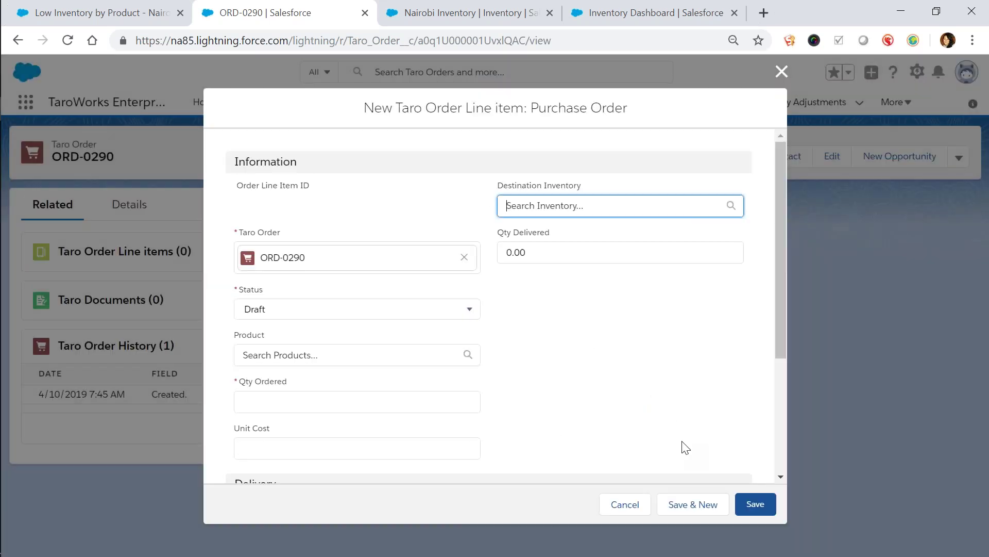
Add line item Home 120 with quantity ordered 6 and save it, starting another
key(ctrl+shift+Tab)
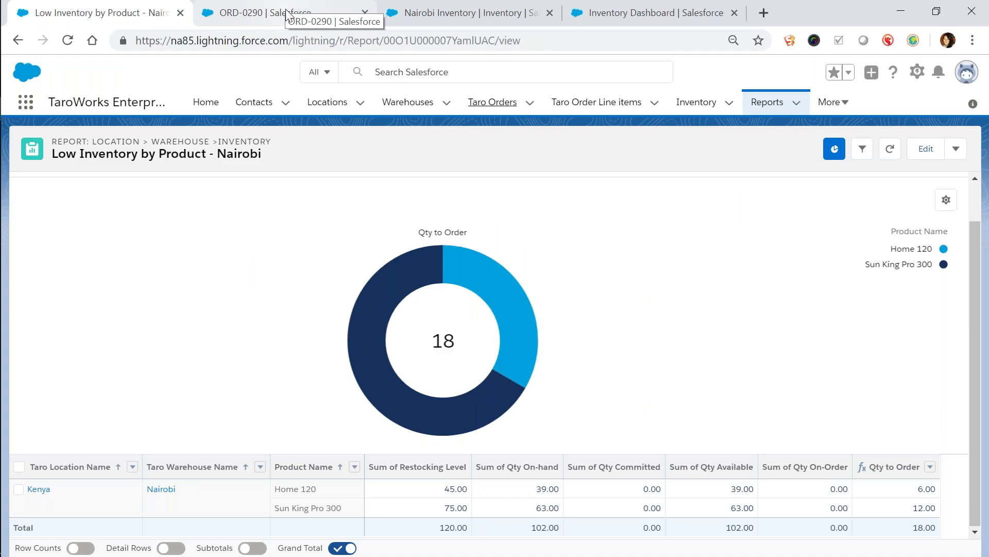
click(287, 15)
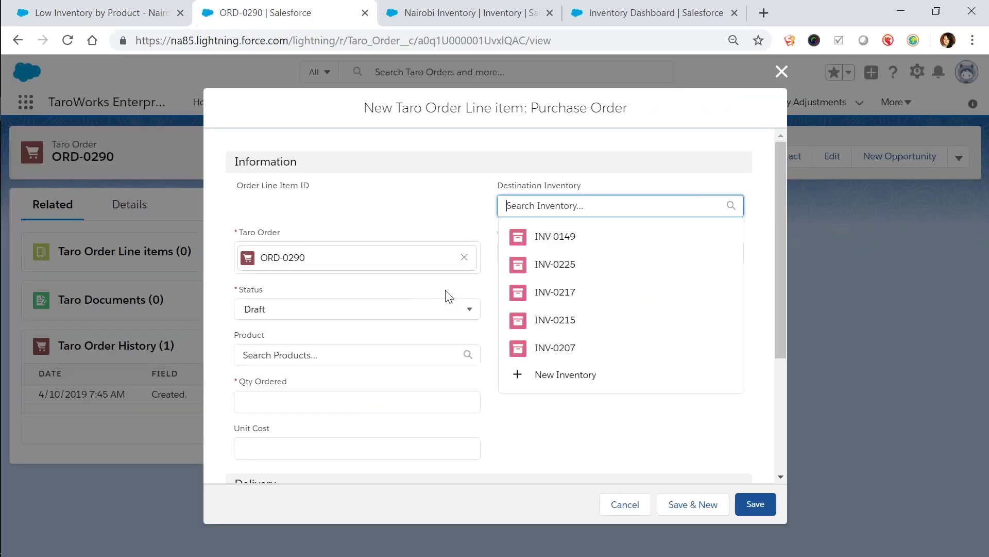
click(345, 356)
text(120)
click(393, 412)
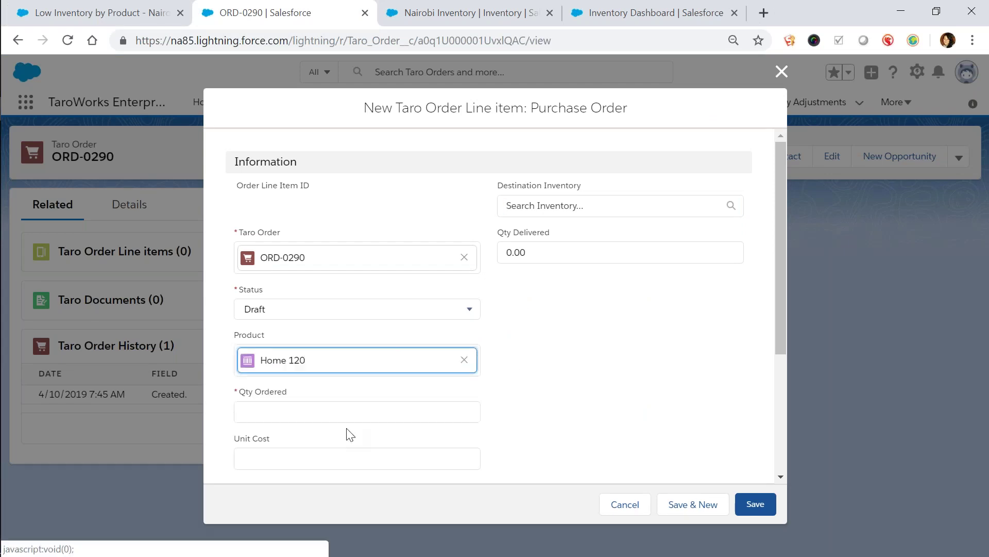
click(342, 412)
text(6)
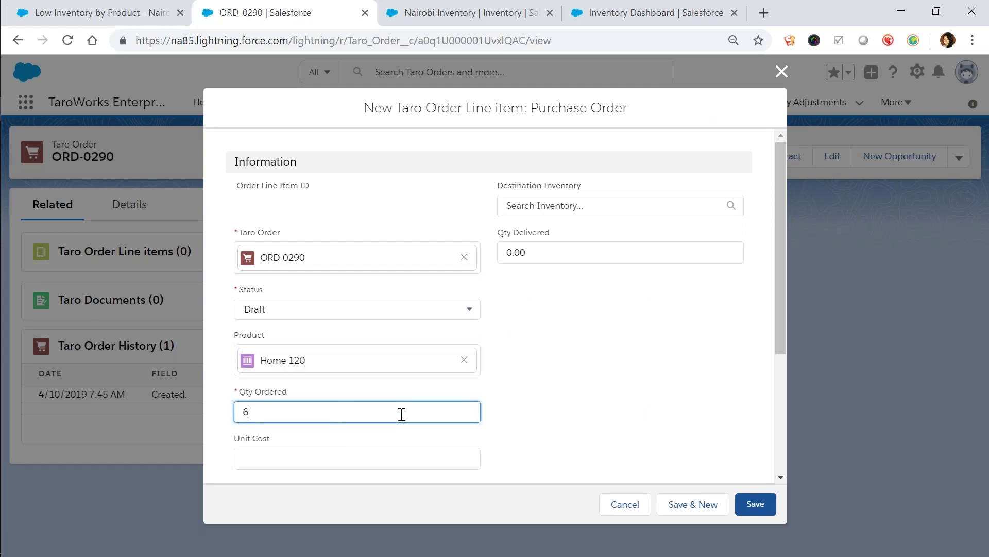
click(686, 507)
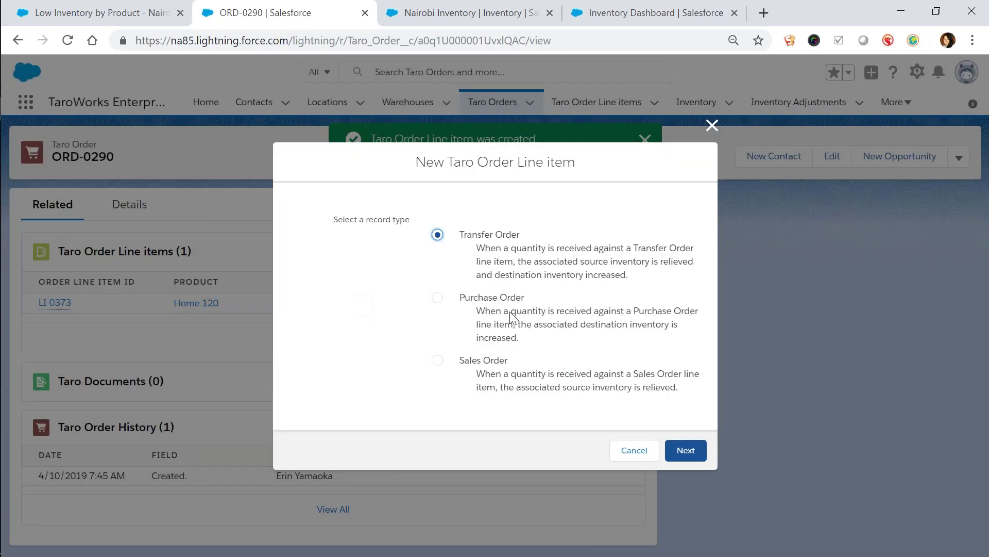
Add a second Purchase Order line item for 12 of Sun King Pro 300 and save
click(437, 297)
click(686, 450)
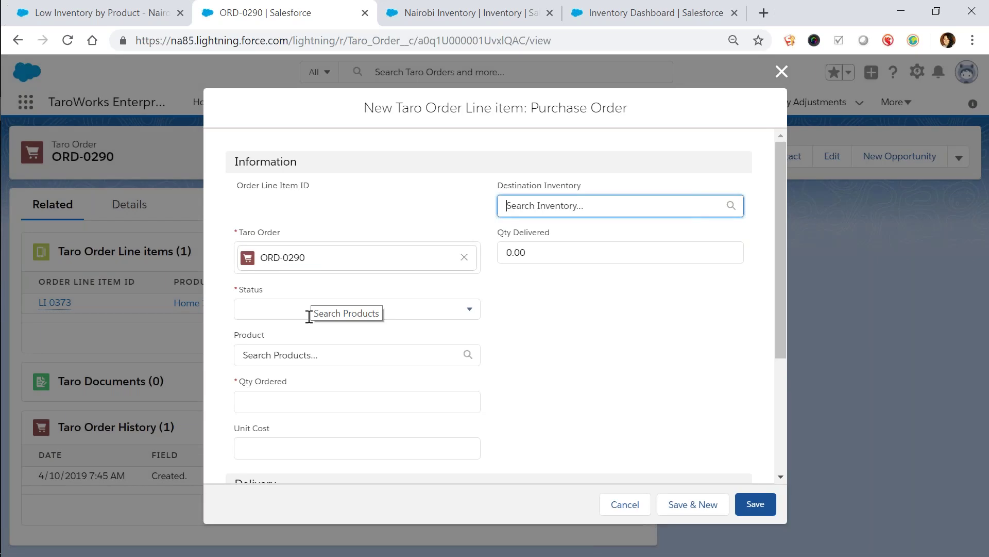
click(349, 404)
text(10)
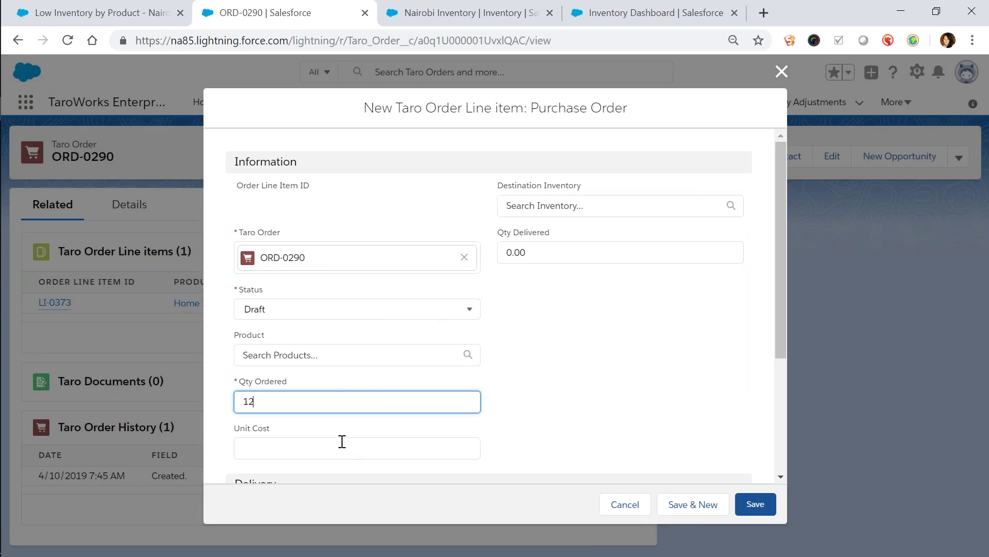
click(339, 354)
text(sun)
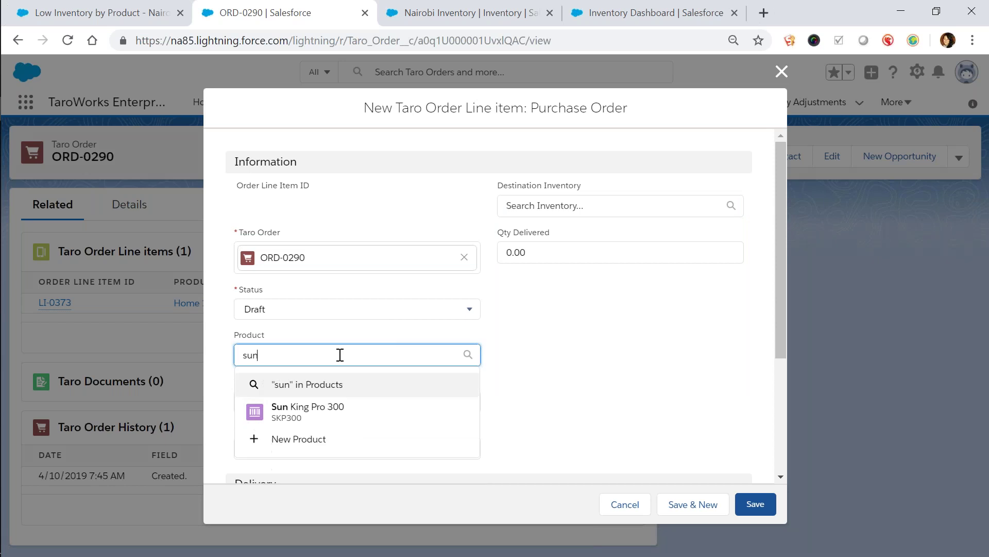
click(335, 411)
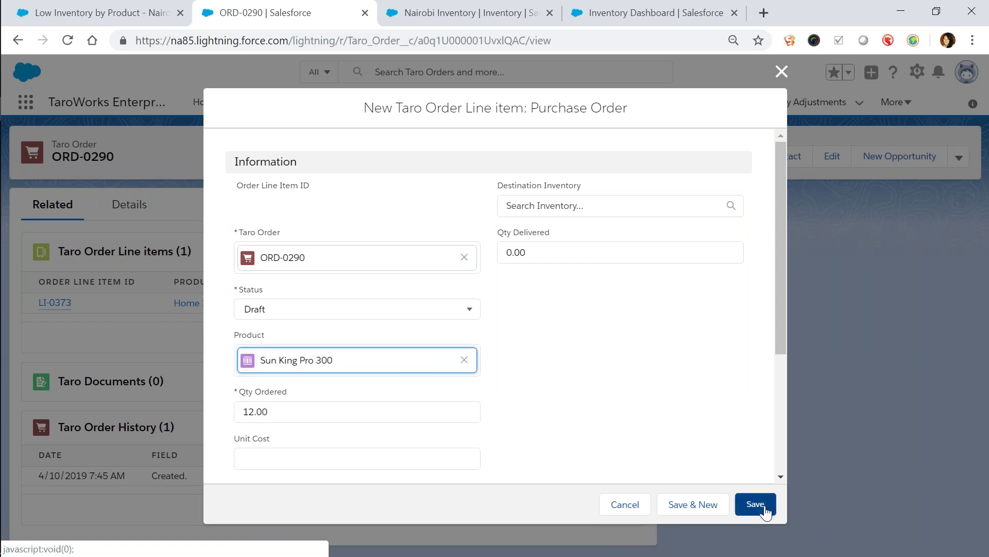
click(756, 505)
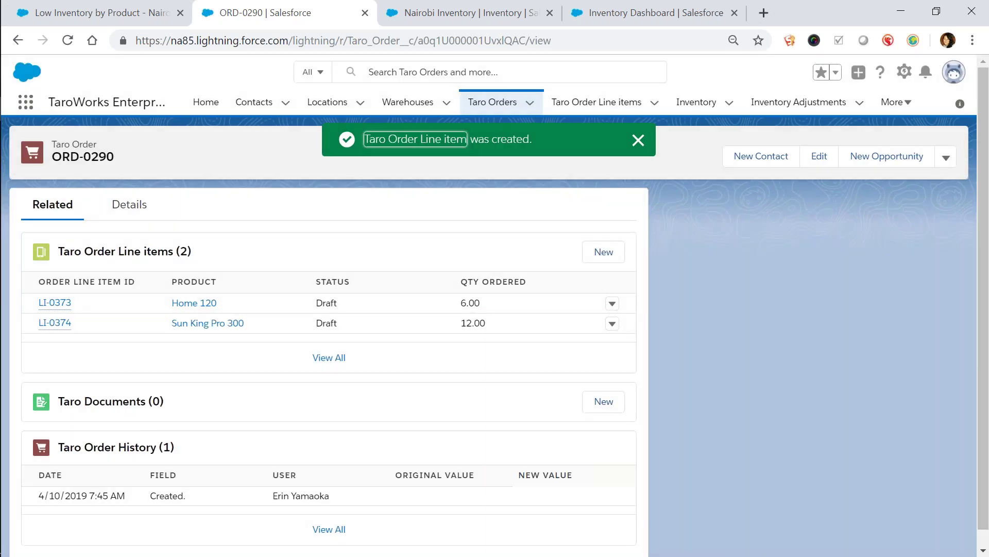
Refresh ORD-0290's details, save a transportation cost of Ksh 100, and return to Related
click(130, 204)
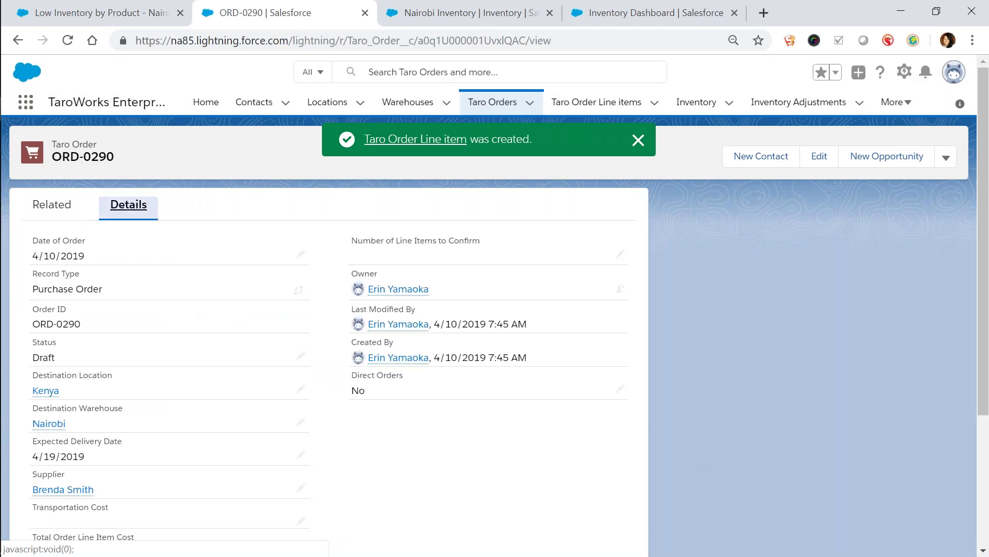
click(67, 41)
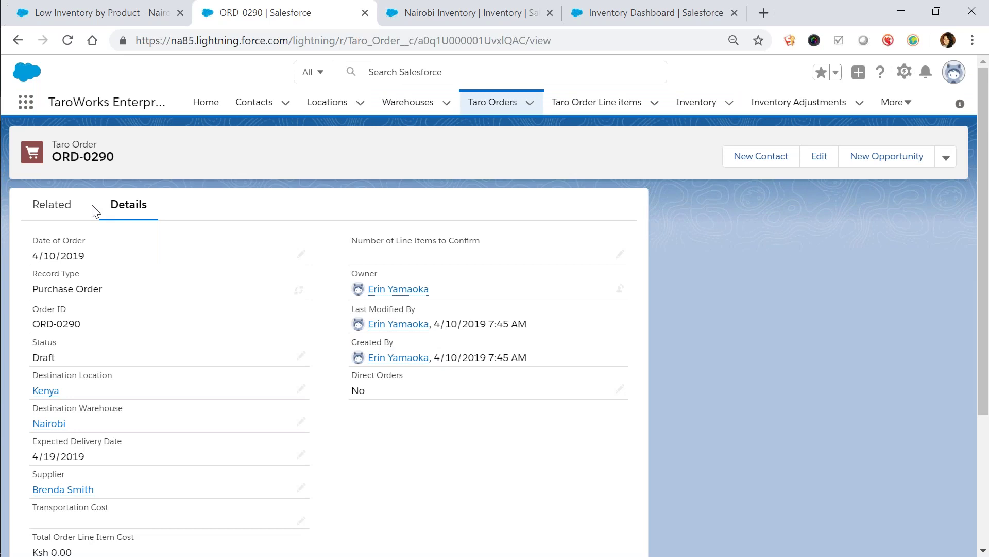
scroll(150, 427, down, 3)
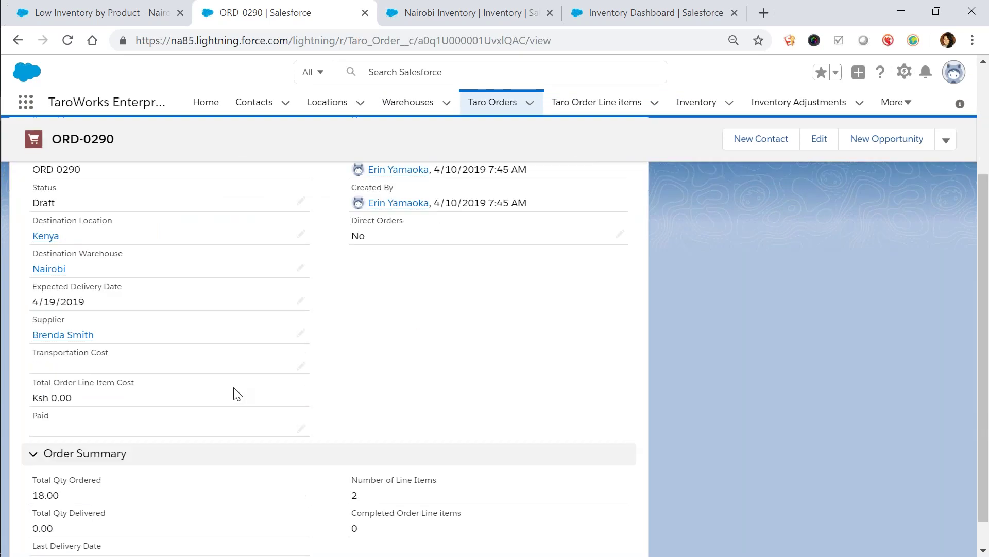
click(298, 368)
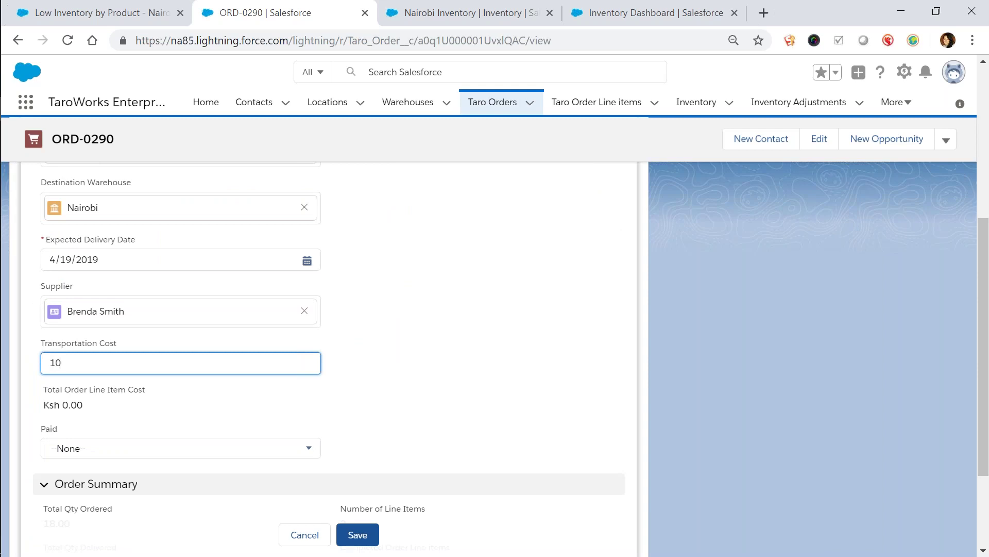
text(100)
click(356, 536)
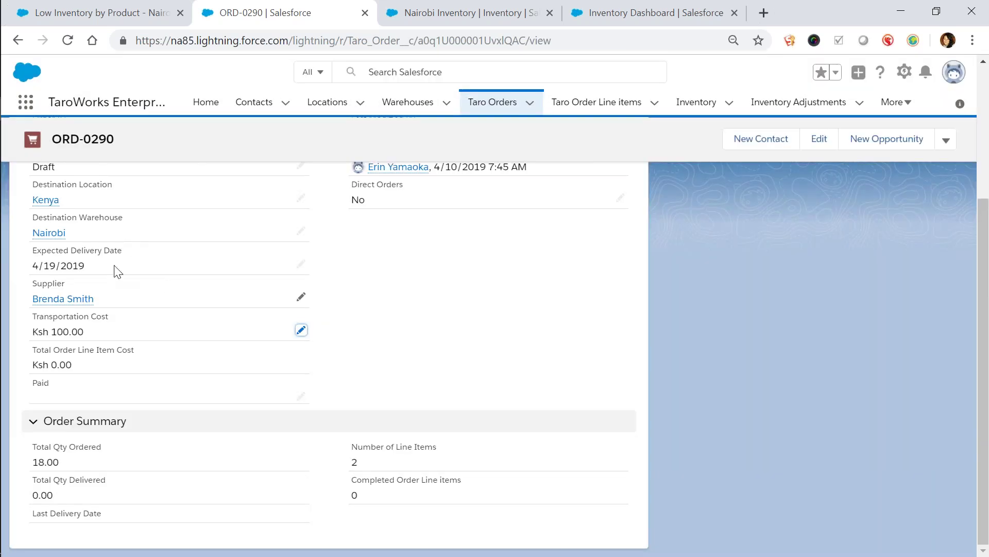
scroll(94, 249, up, 3)
click(51, 204)
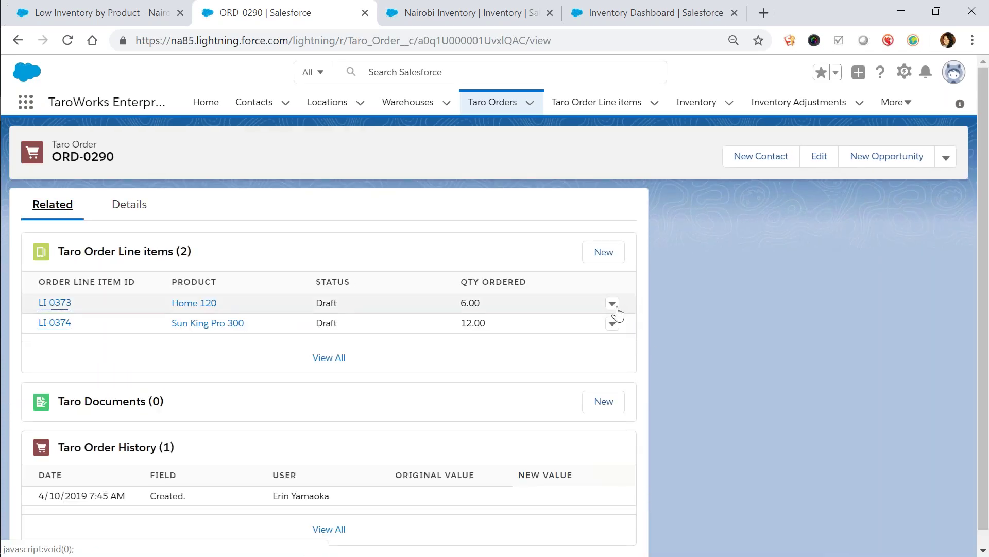
Give line item LI-0373 (Home 120) a unit cost of Ksh 7,000
click(614, 310)
click(613, 303)
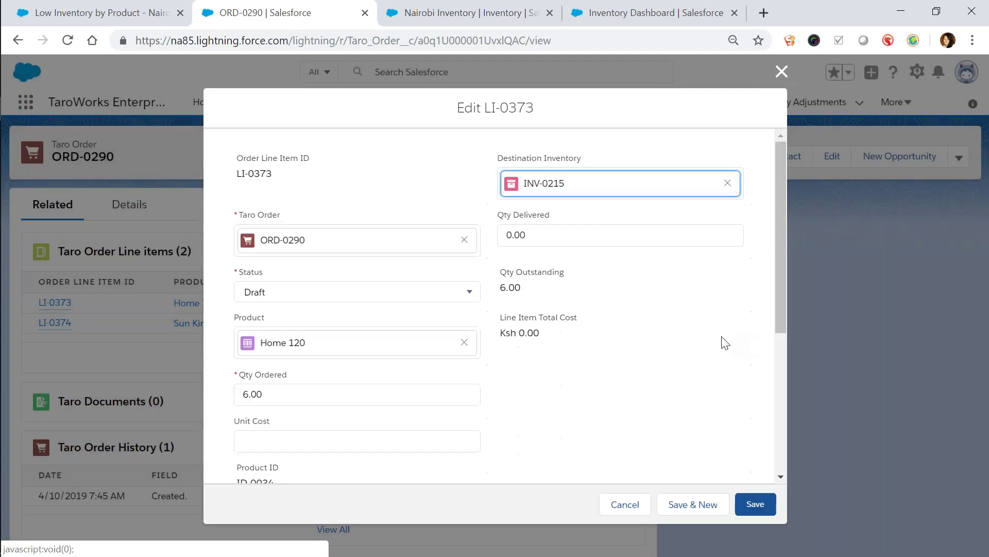
click(310, 439)
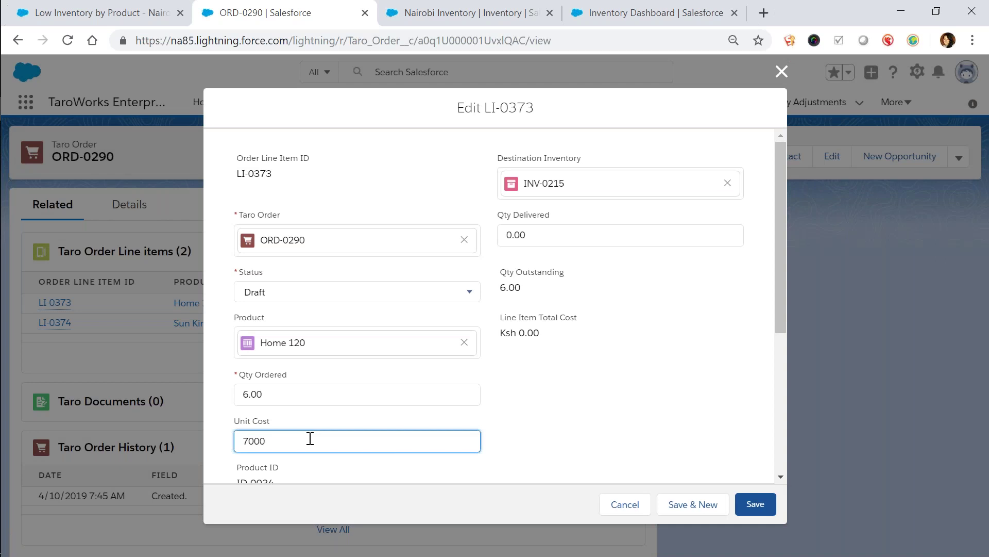
click(755, 504)
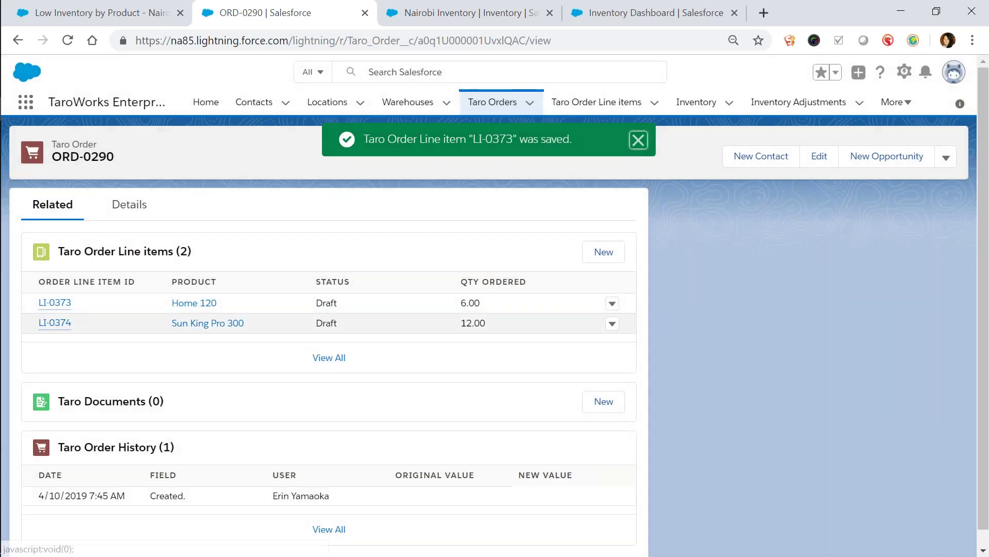
Give line item LI-0374 (Sun King Pro 300) a unit cost of Ksh 4,000
click(612, 322)
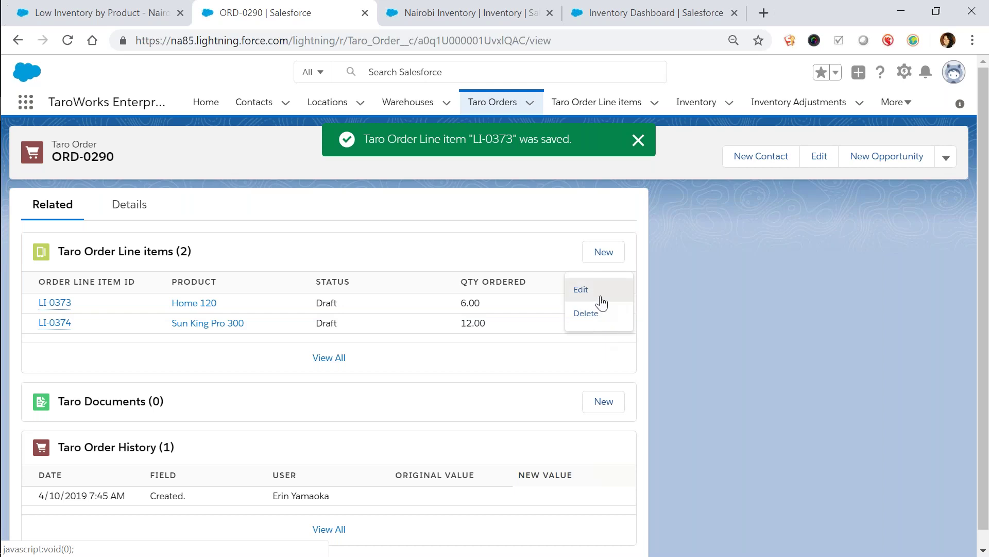
click(601, 304)
click(387, 442)
text(4000)
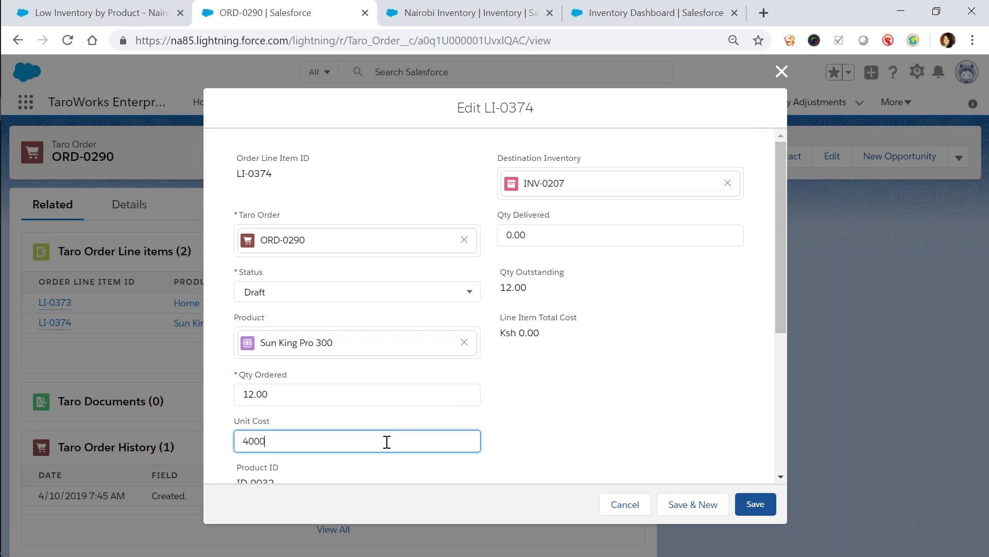
click(755, 504)
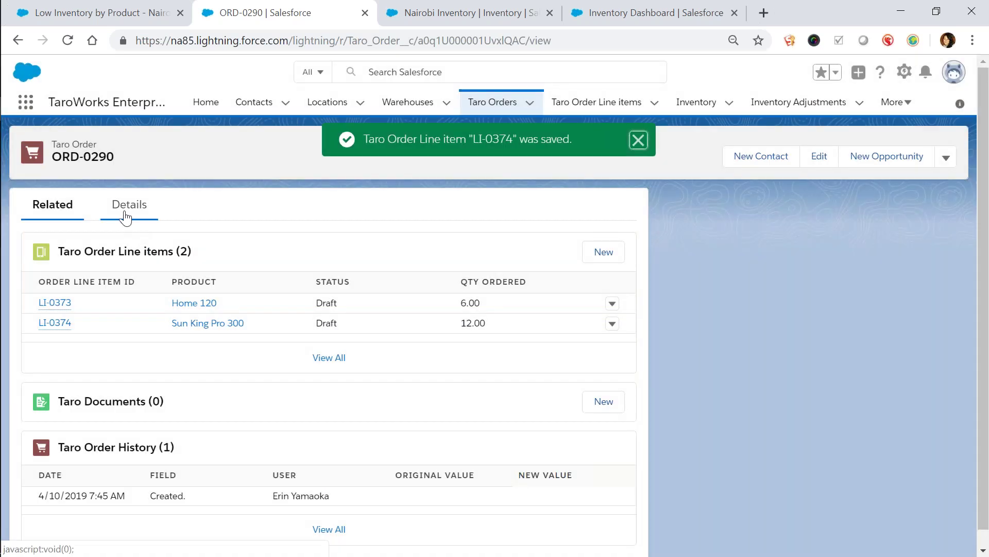
Reload ORD-0290's details and change its Status picklist from Draft to Confirmed
click(129, 211)
click(66, 41)
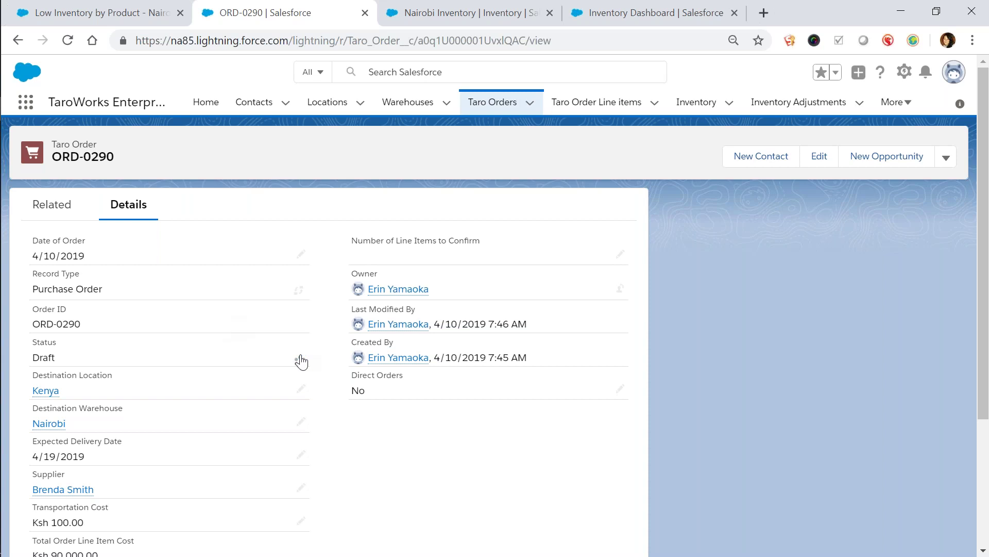
click(301, 361)
click(302, 356)
click(278, 438)
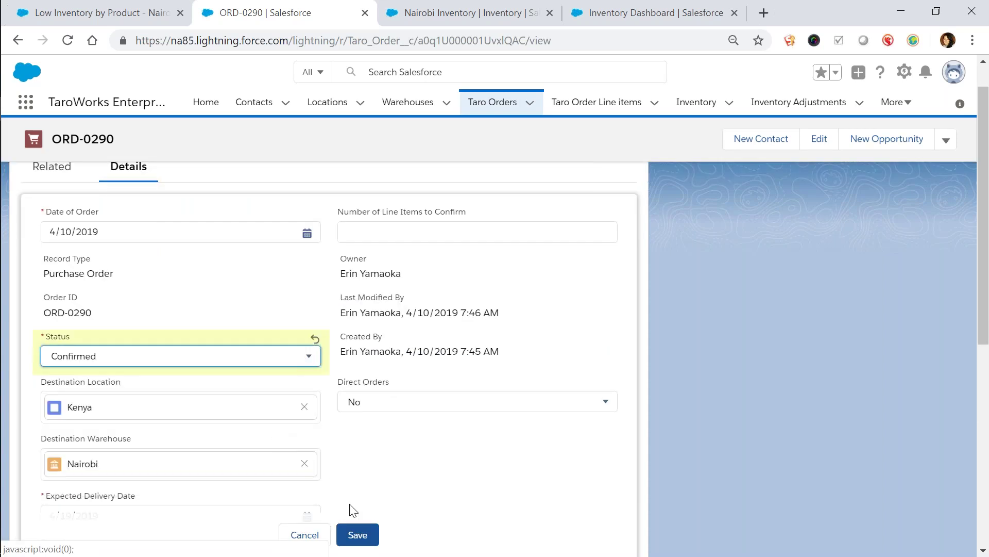
click(361, 541)
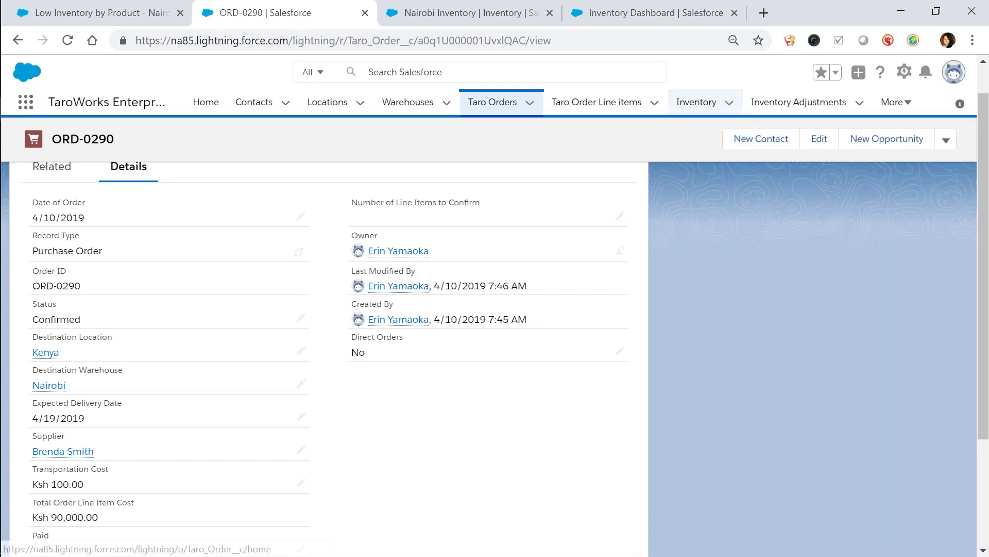
Reload the Nairobi Inventory tab to show 12 Sun King Pro 300 and 6 Home 120 on order
click(400, 7)
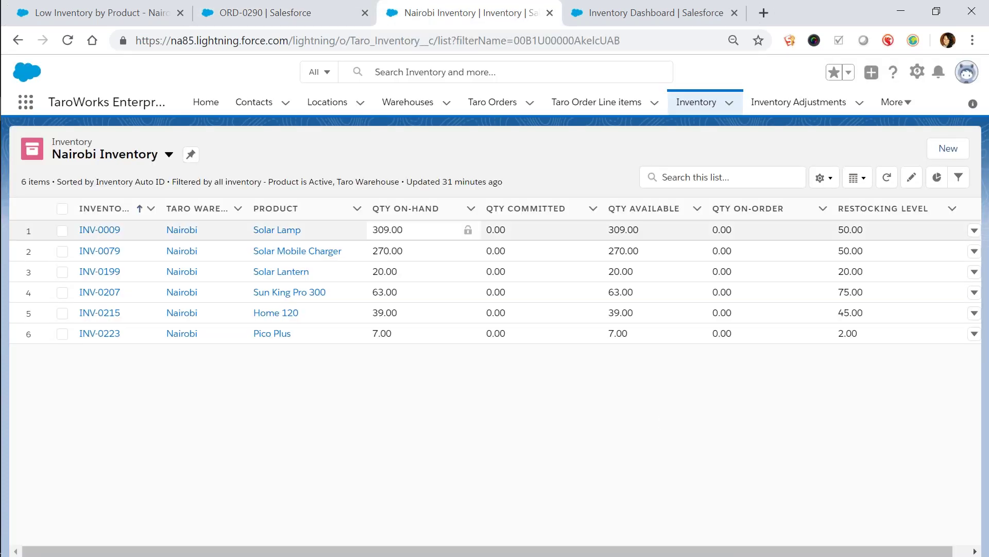
click(68, 40)
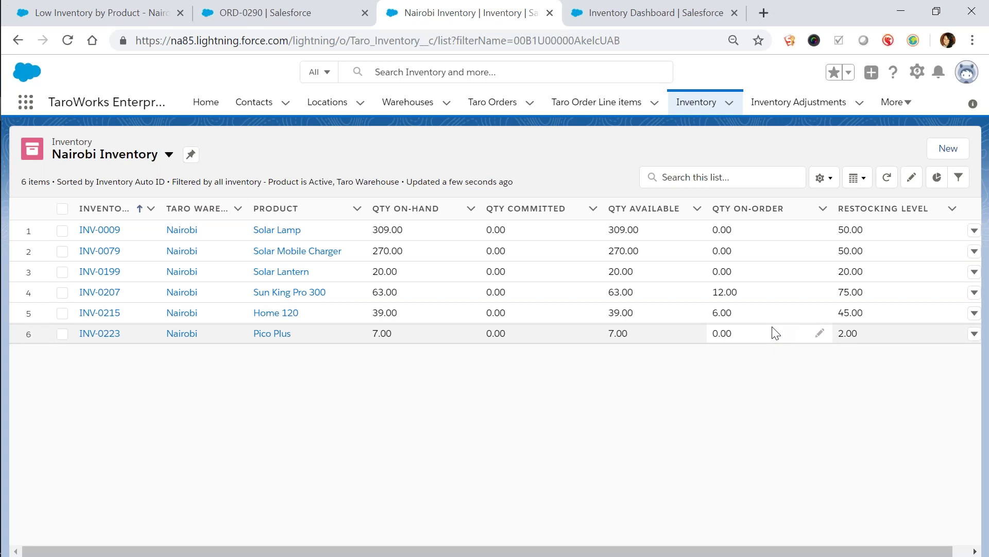
key(alt+Tab)
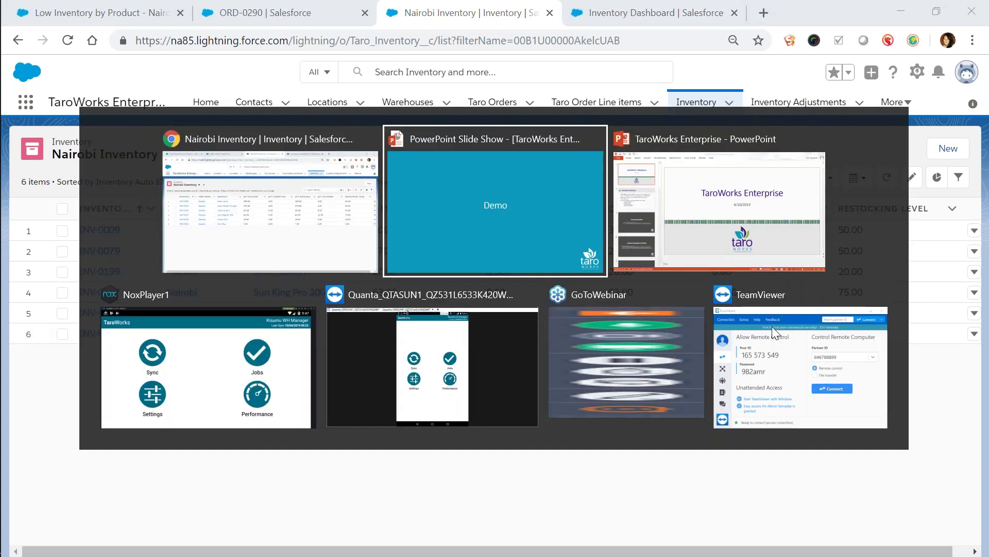
Switch to the TeamViewer phone session and sync TaroWorks with Salesforce
key(alt+Tab)
key(alt+Tab)
key(Escape)
key(alt+Tab)
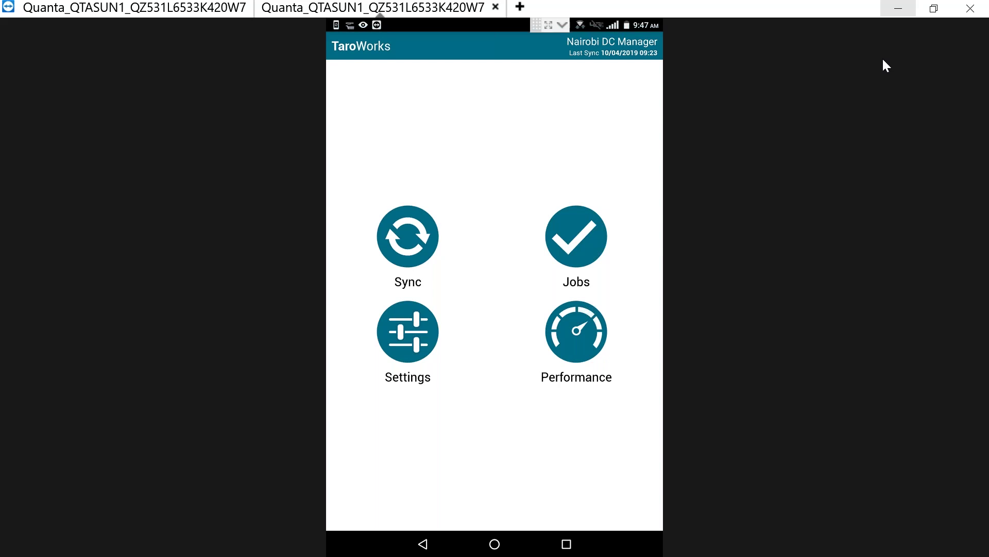
click(899, 8)
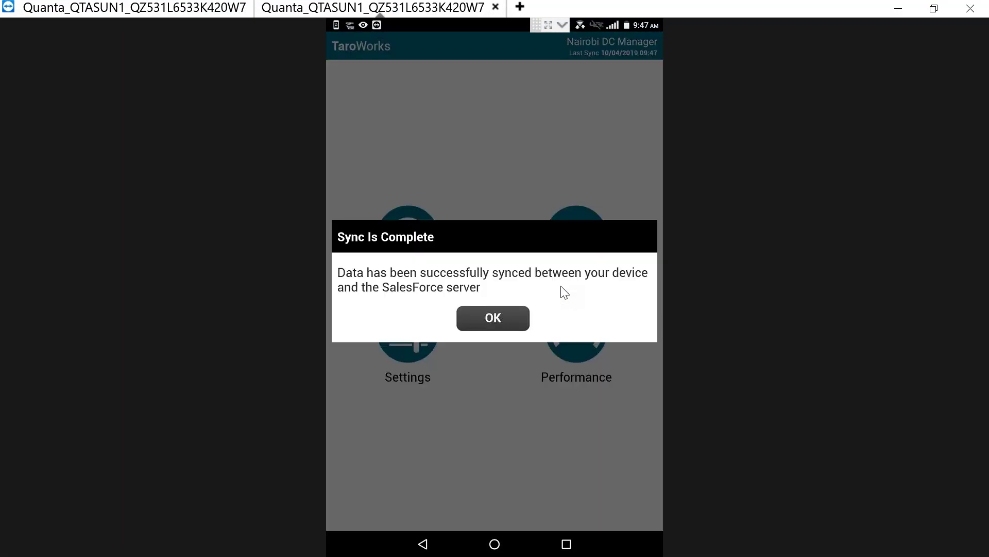
click(493, 318)
Start a new INV5. Receive Inventory job for the Nairobi warehouse
click(590, 240)
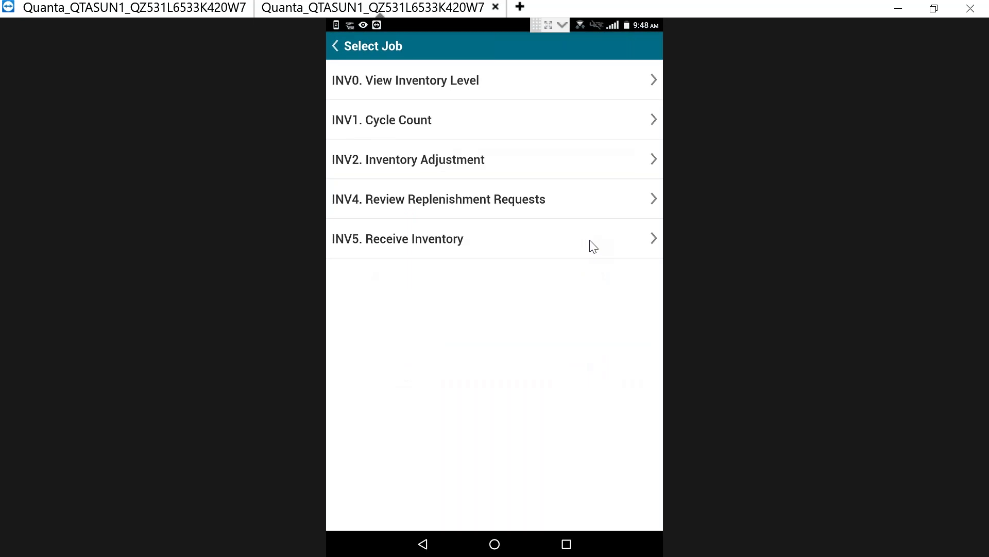
click(591, 241)
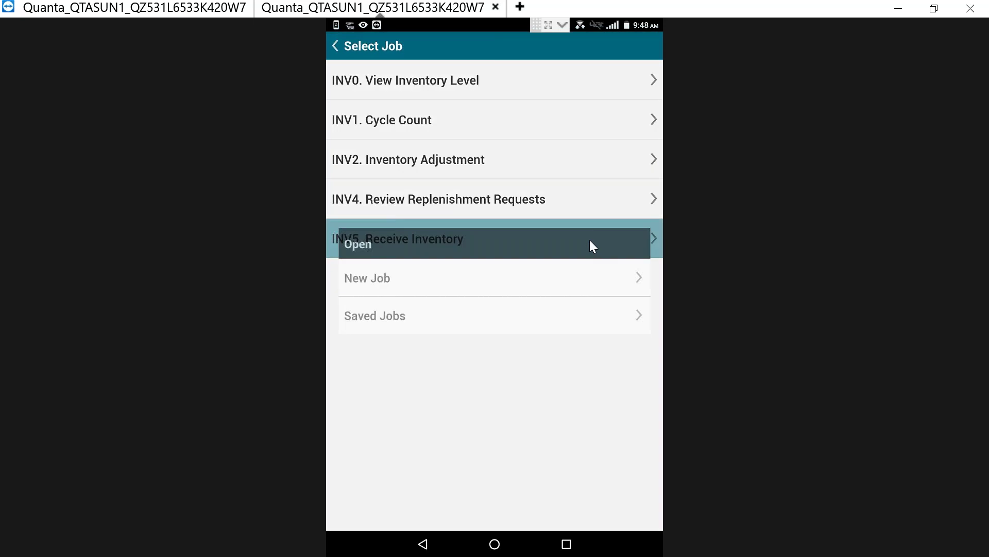
click(533, 280)
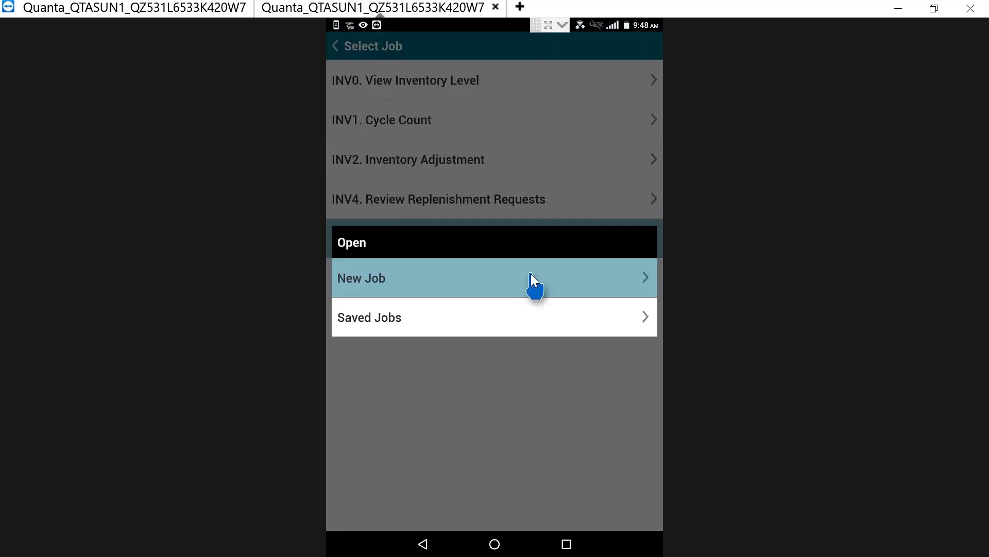
click(525, 119)
click(524, 113)
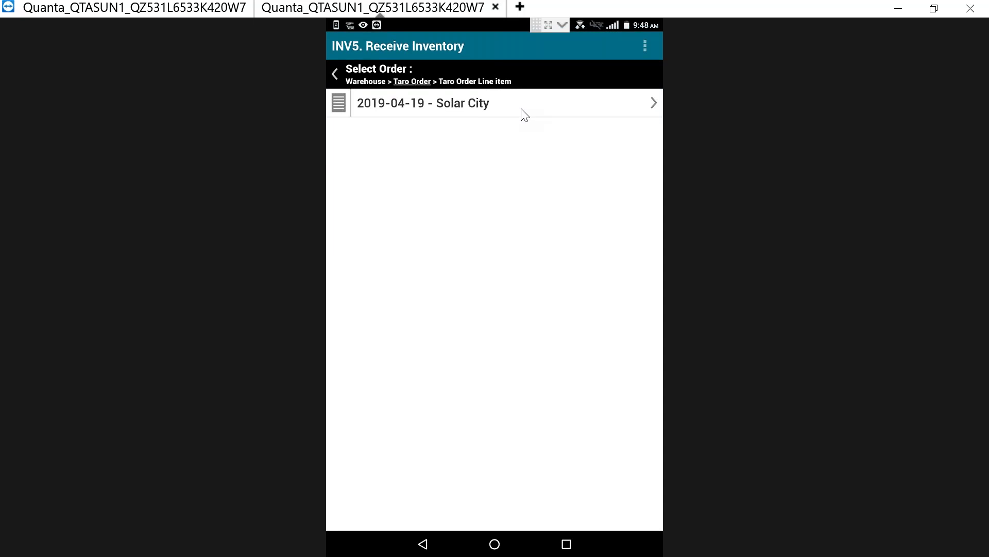
Select the 2019-04-19 - Solar City order and enter received quantities 6 Home 120, 12 Sun King Pro 300
click(524, 115)
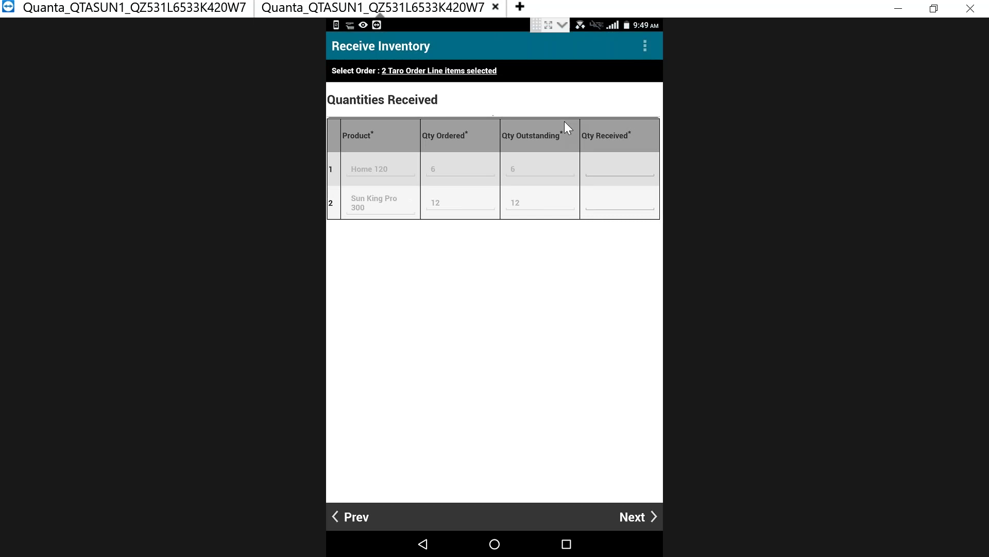
click(629, 168)
text(6)
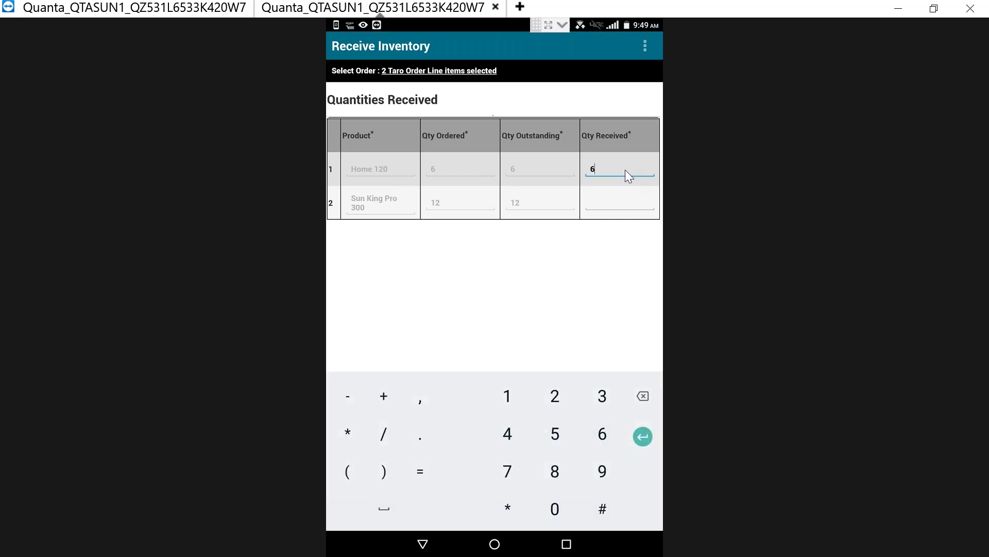
click(620, 193)
text(12)
click(423, 544)
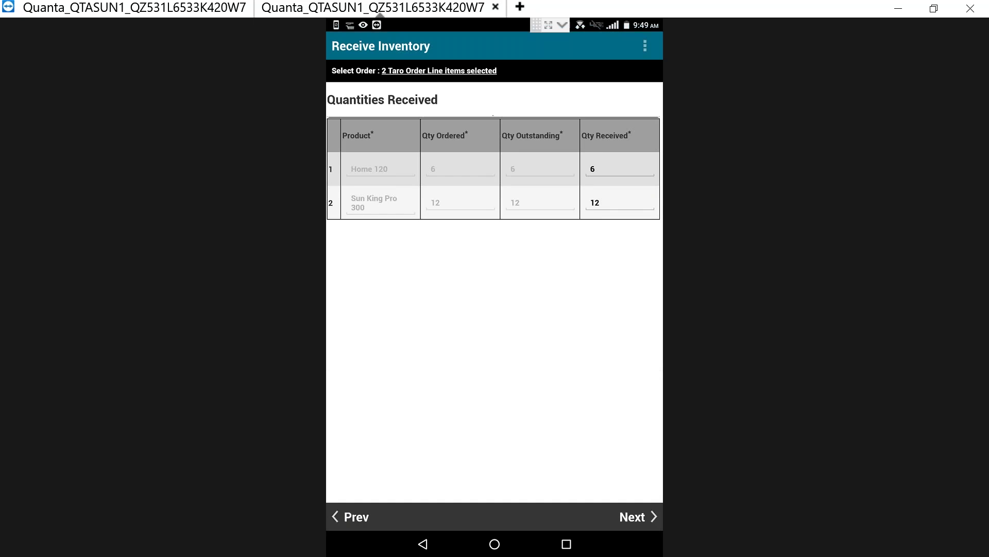
click(650, 523)
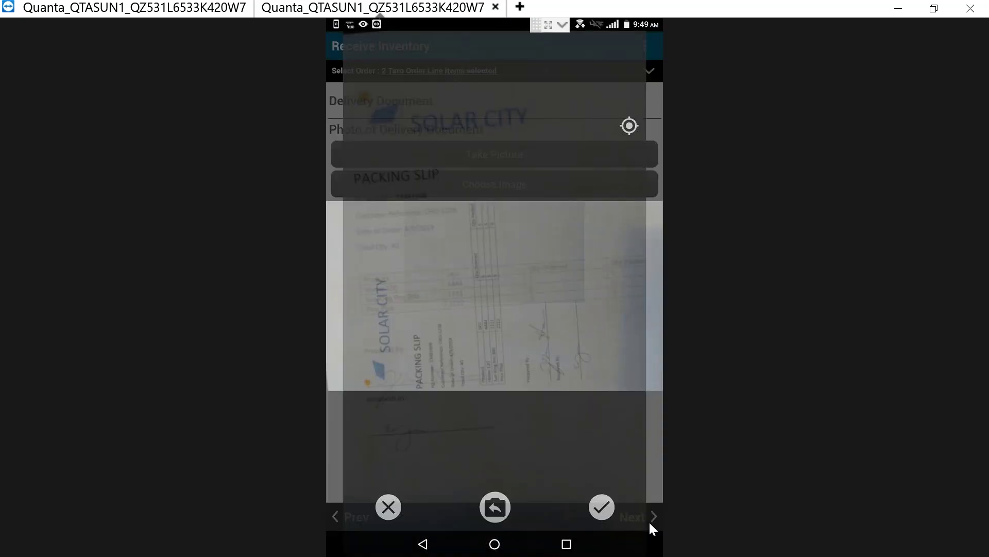
Get past the delivery document photo, answer no to additional deliveries, and confirm received quantities
click(650, 524)
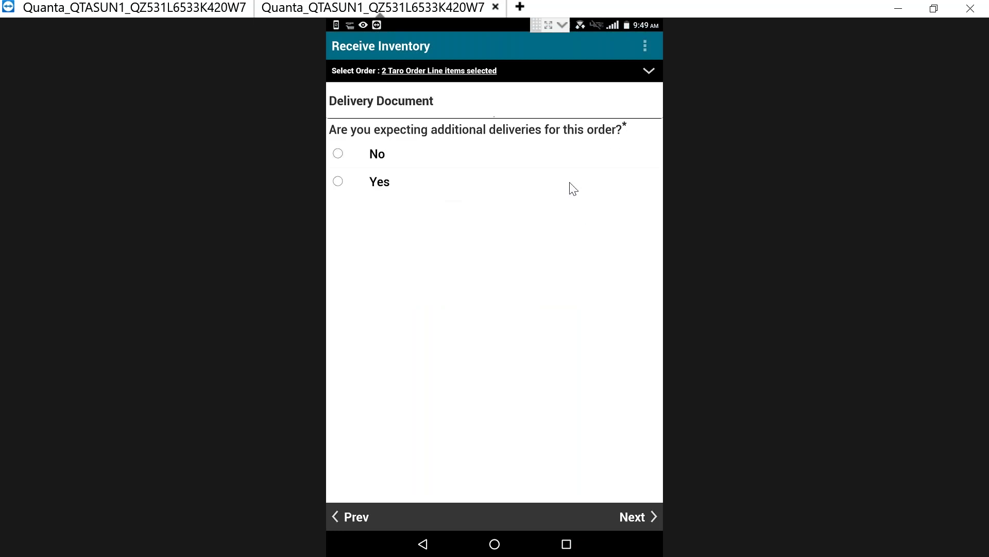
click(549, 160)
click(633, 517)
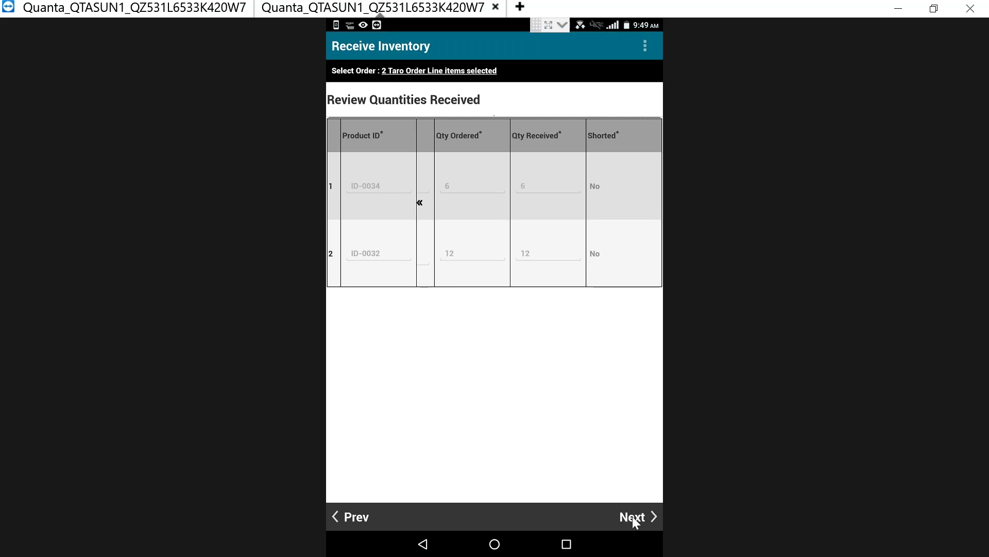
click(633, 517)
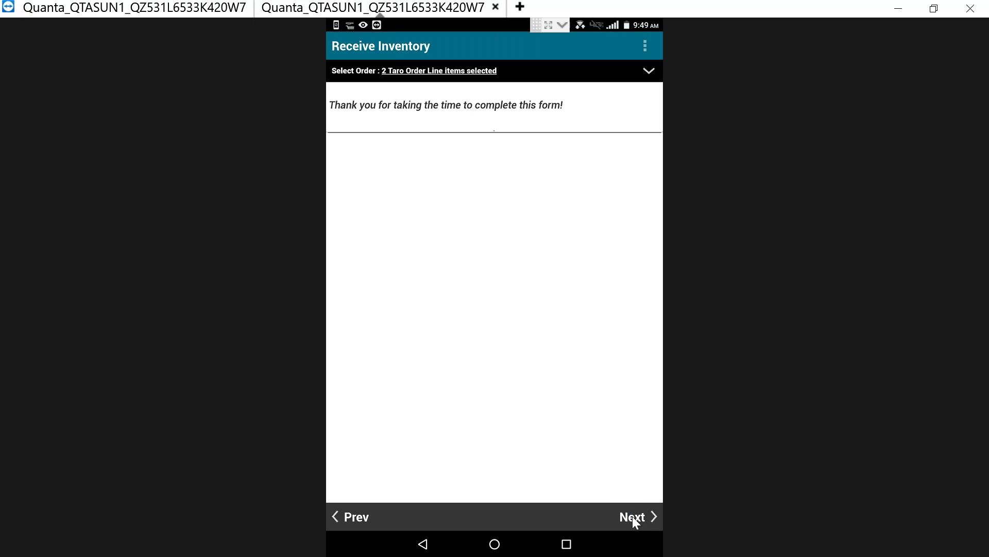
Finish the Receive Inventory job, sync it now, and minimize the TeamViewer window
click(632, 517)
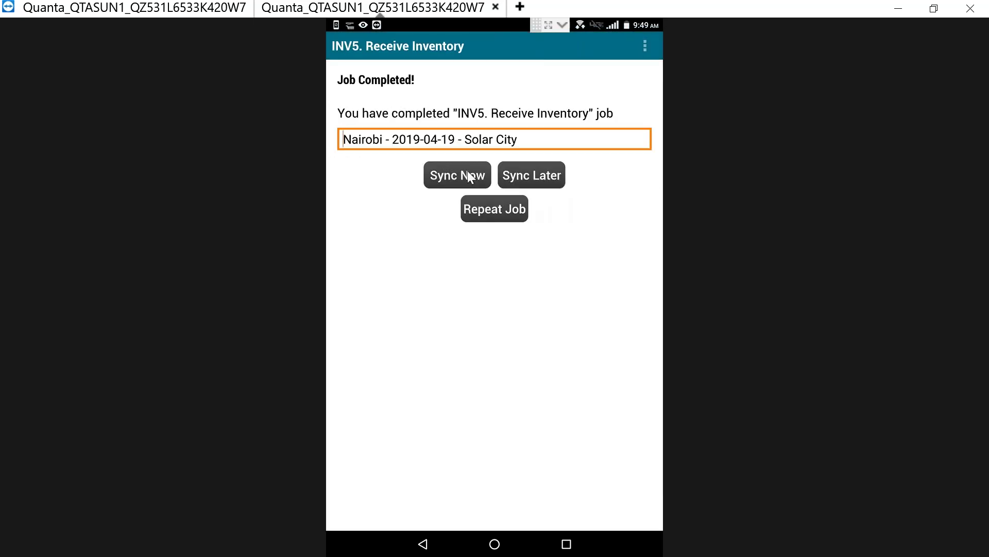
click(467, 167)
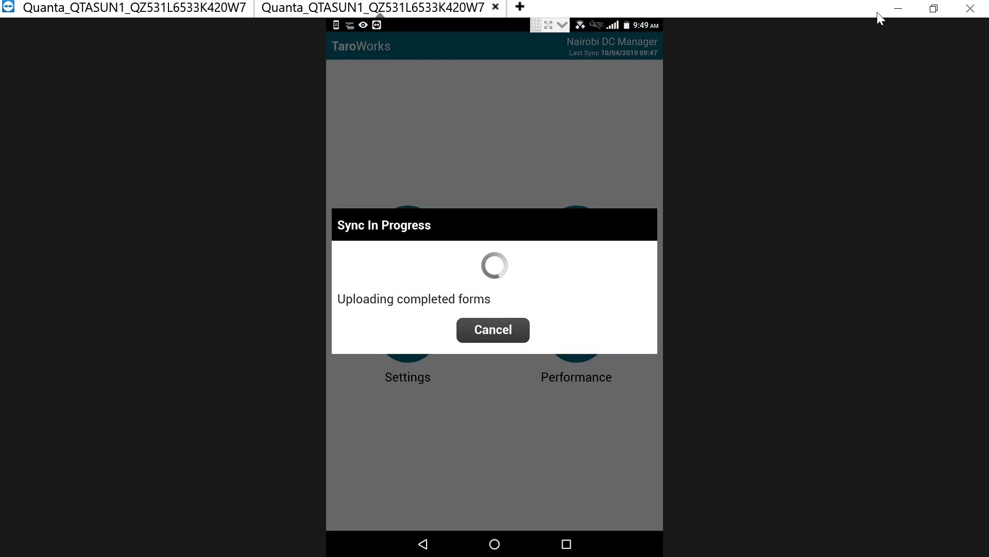
click(897, 2)
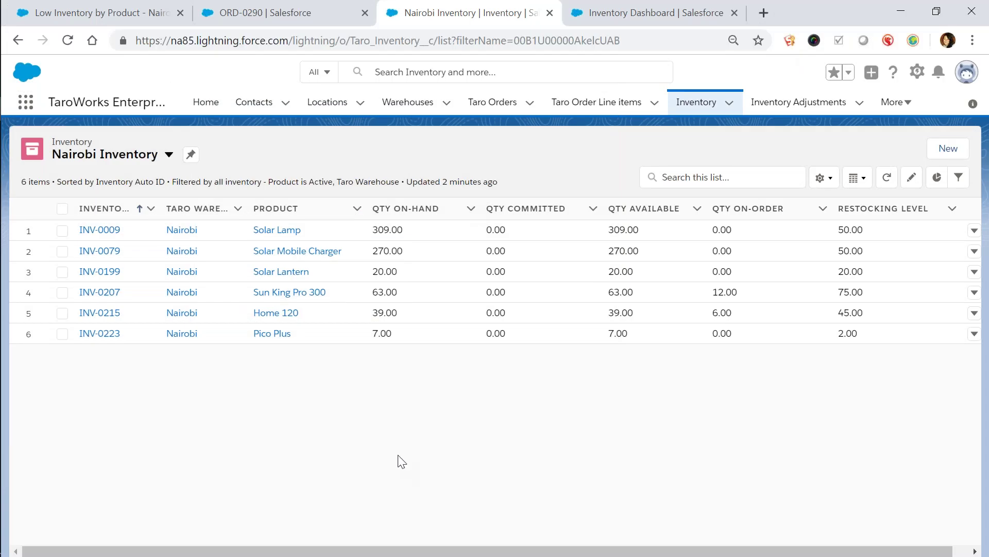
Reload, inspect INV-0215's related movements, and return to the Nairobi Inventory list showing Home 120 at 45.00
click(67, 41)
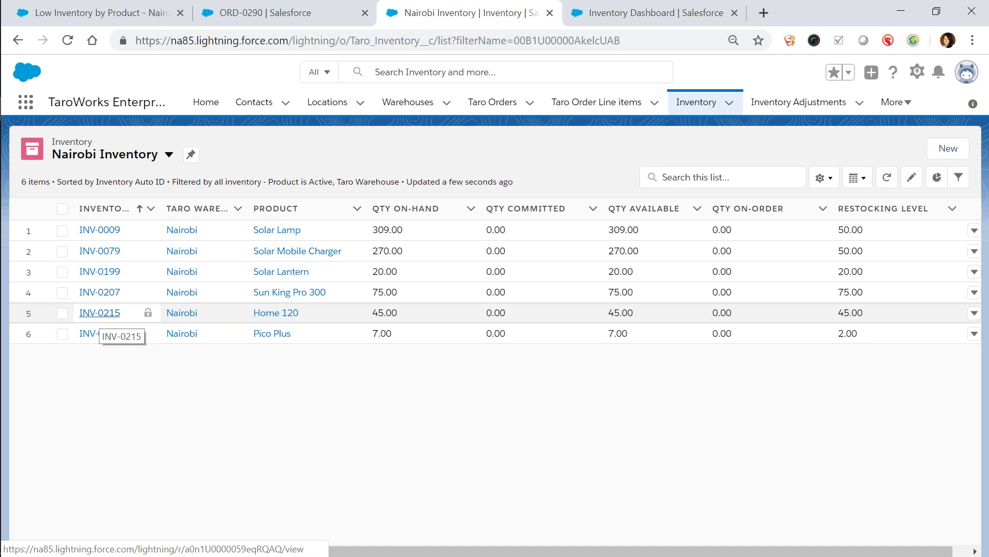
click(100, 313)
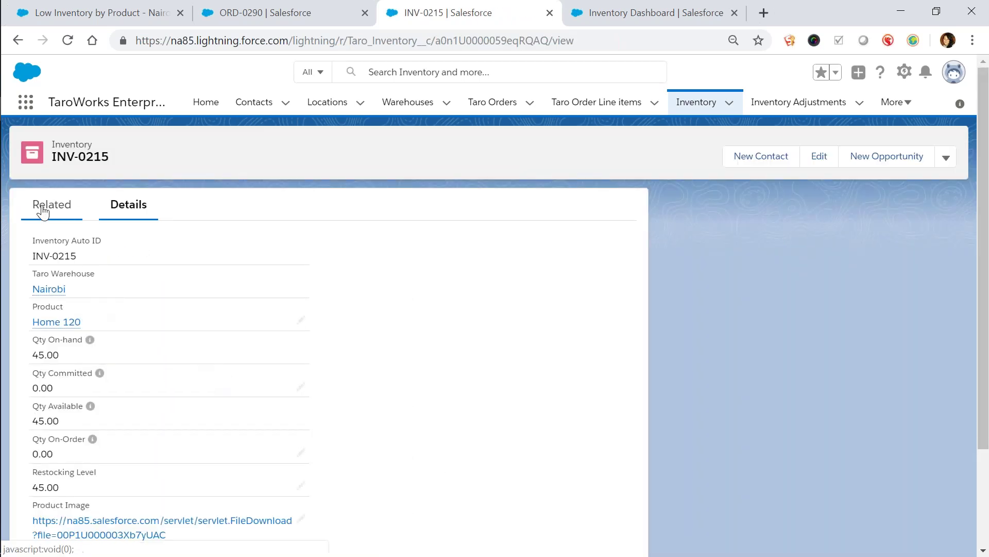
click(43, 211)
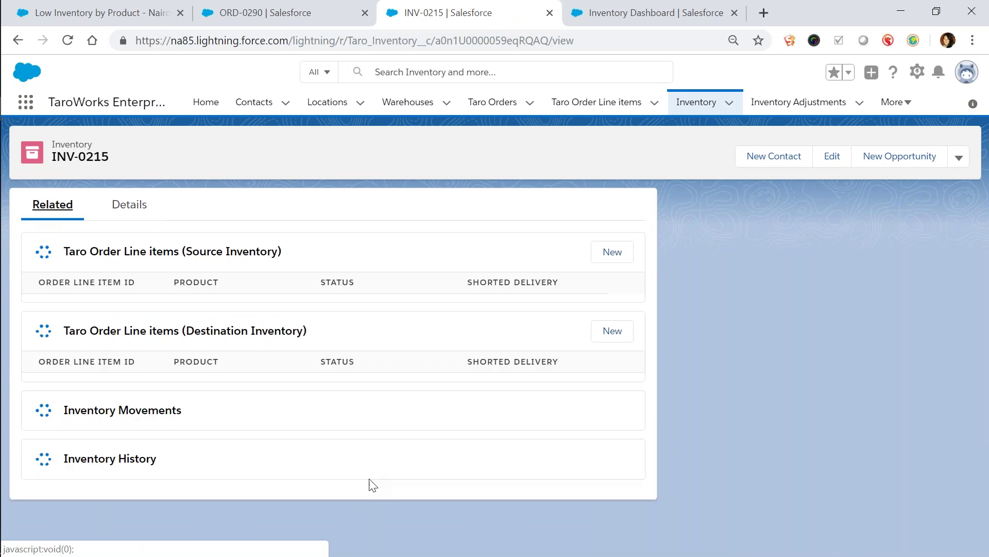
scroll(352, 505, down, 3)
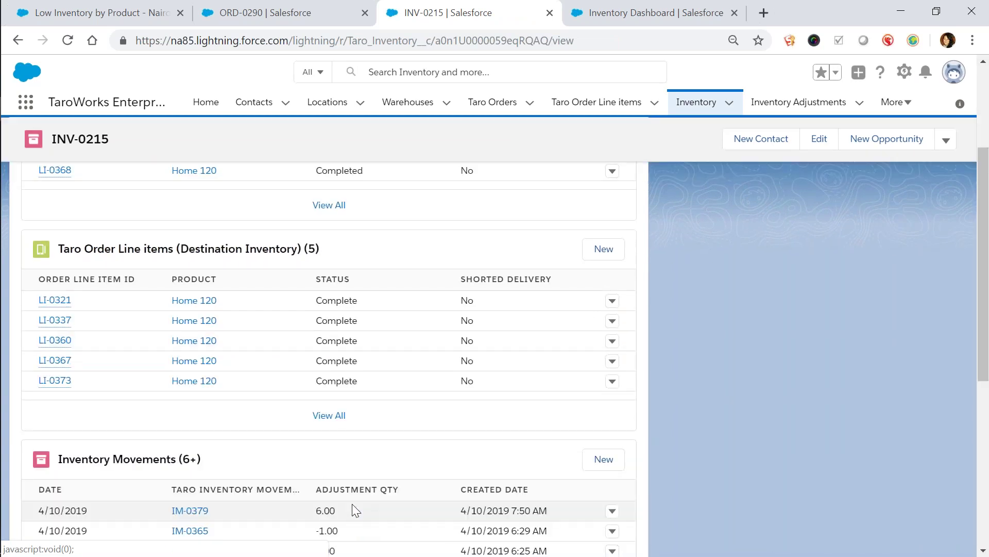
scroll(353, 510, down, 5)
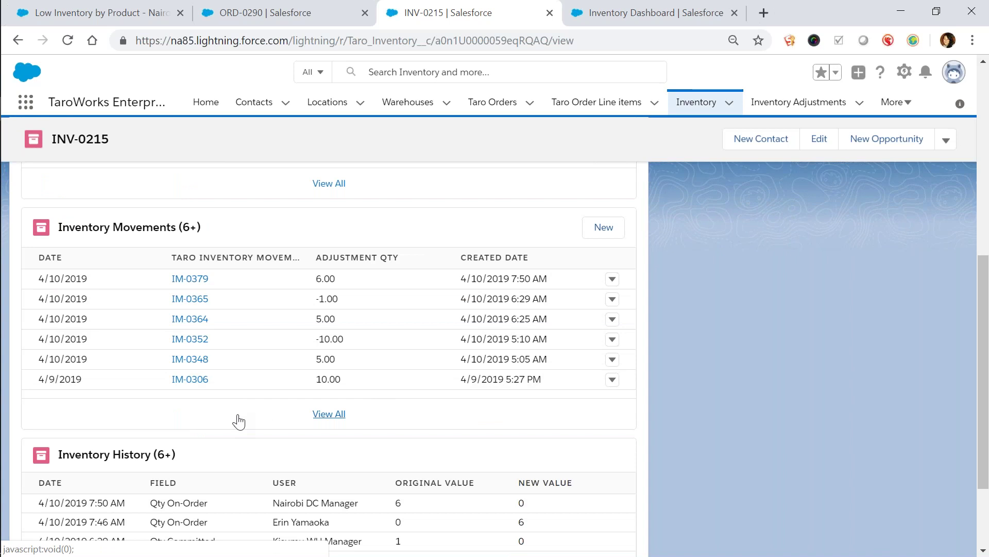
click(729, 102)
click(681, 267)
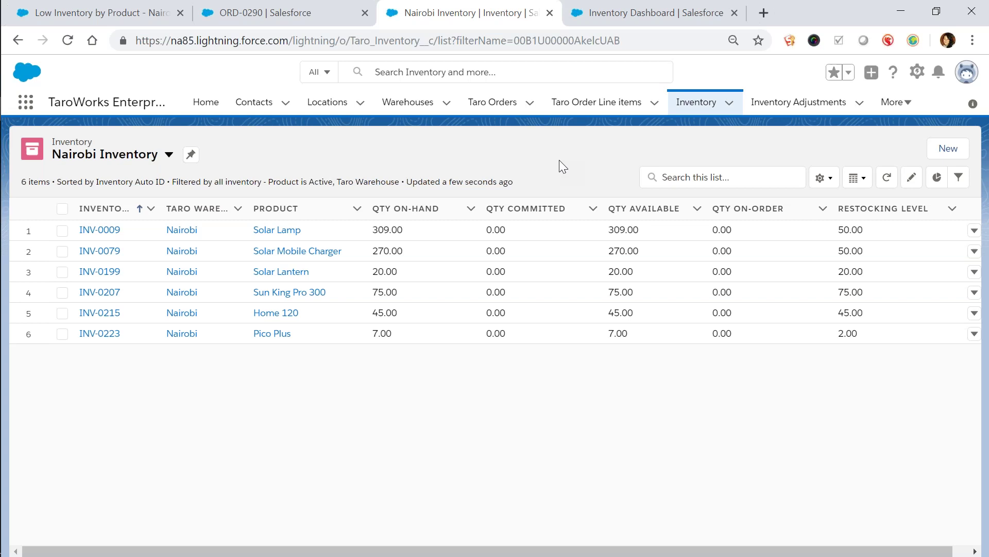
Start a new Transfer Order dated 4/10/2019 with status Draft
click(498, 106)
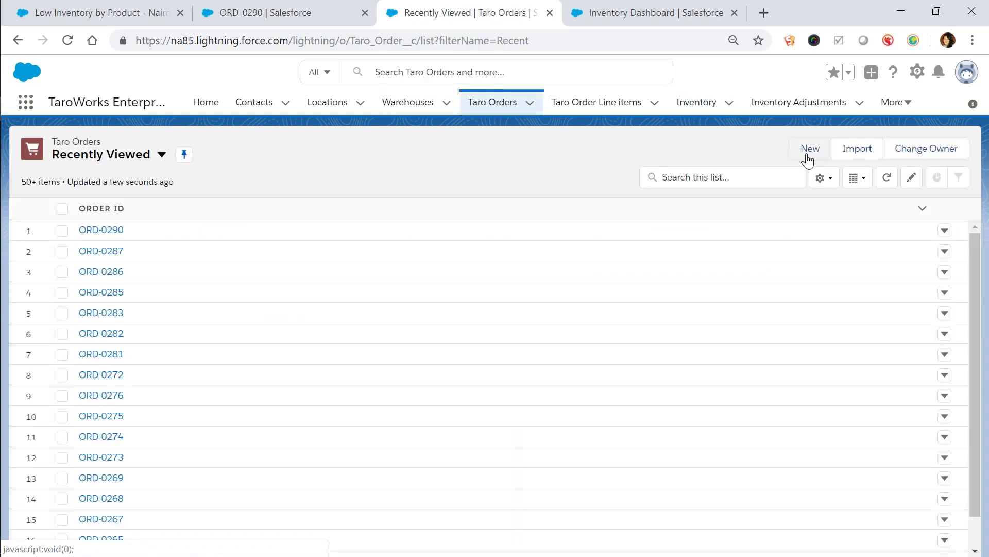
click(807, 156)
click(685, 444)
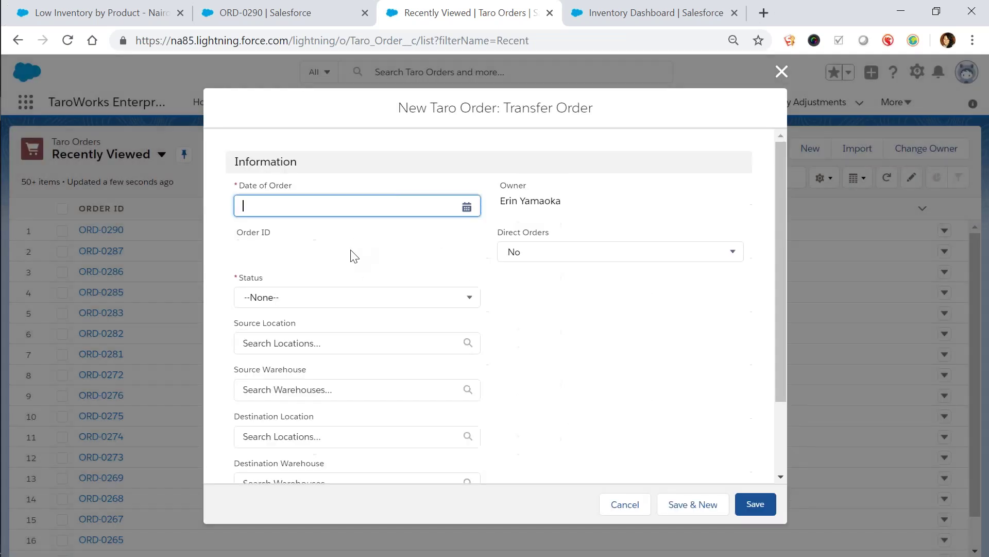
click(466, 207)
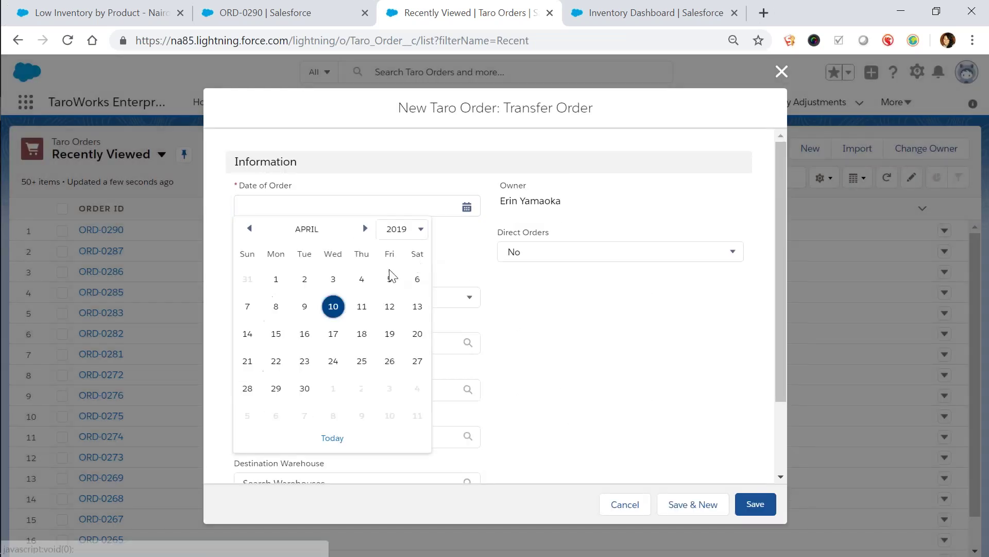
click(334, 306)
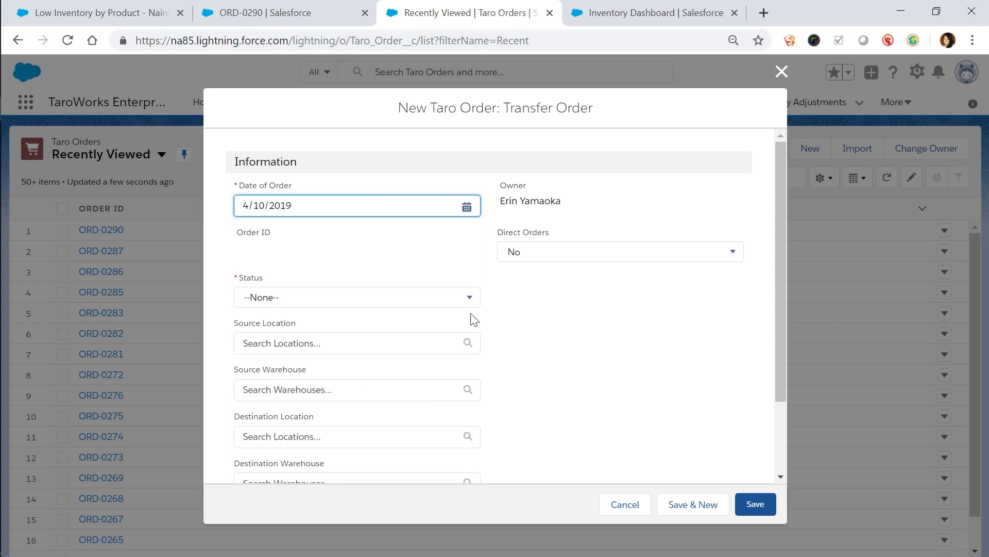
click(466, 298)
click(447, 348)
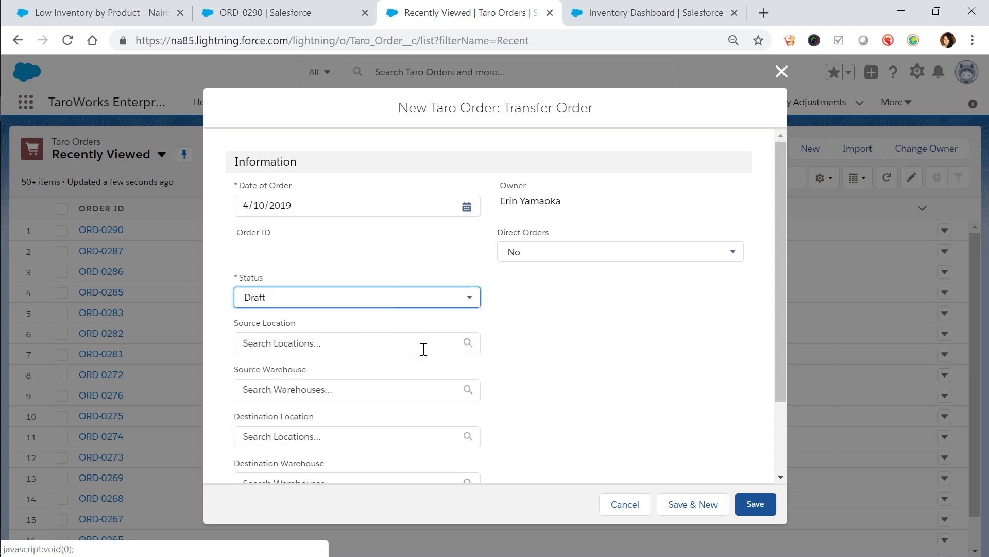
Route the order from Kenya/Nairobi to Kenya/Kisumu
click(422, 344)
click(394, 382)
click(399, 399)
click(456, 456)
scroll(542, 405, down, 3)
click(422, 341)
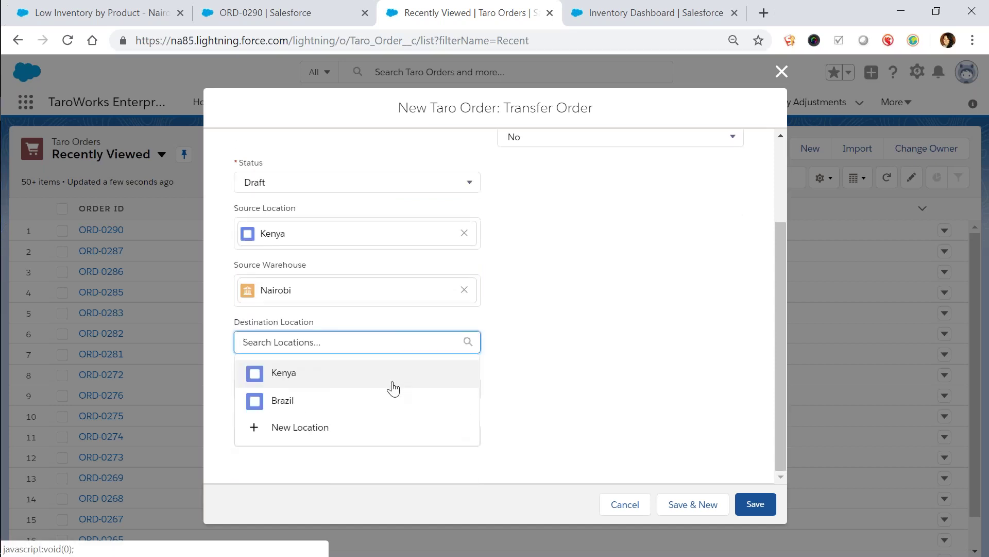
click(394, 387)
click(391, 400)
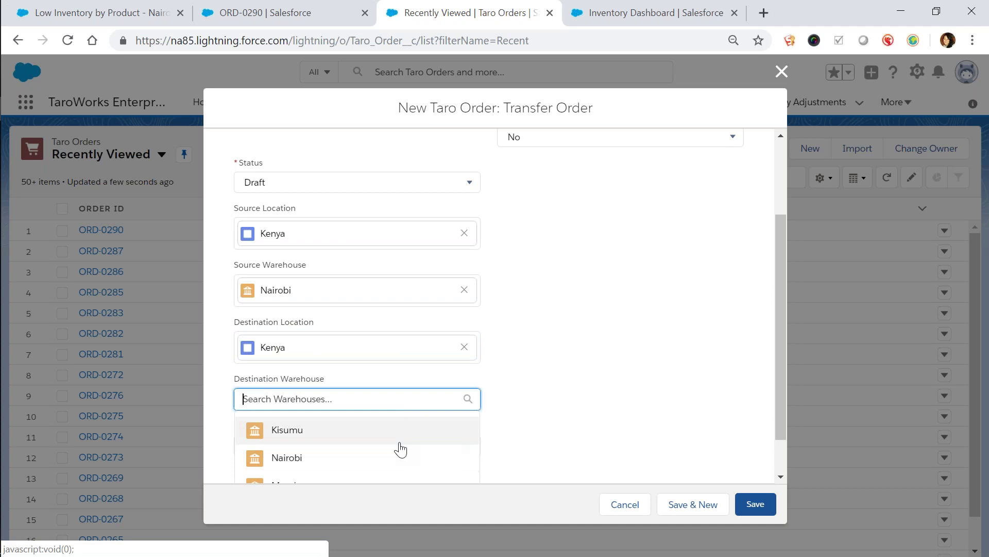
click(406, 380)
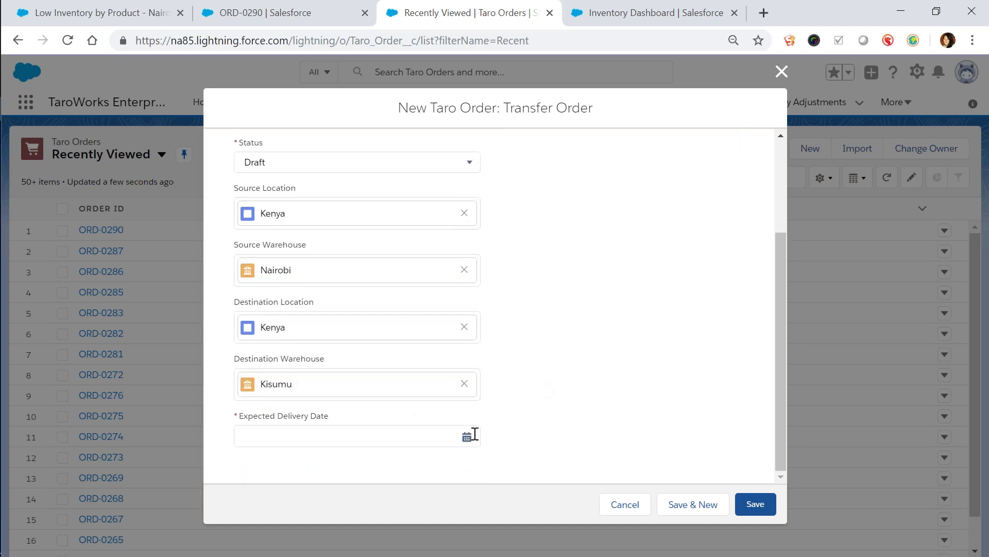
Set expected delivery to 4/19/2019, save ORD-0291, and view its related lists
click(467, 436)
click(390, 361)
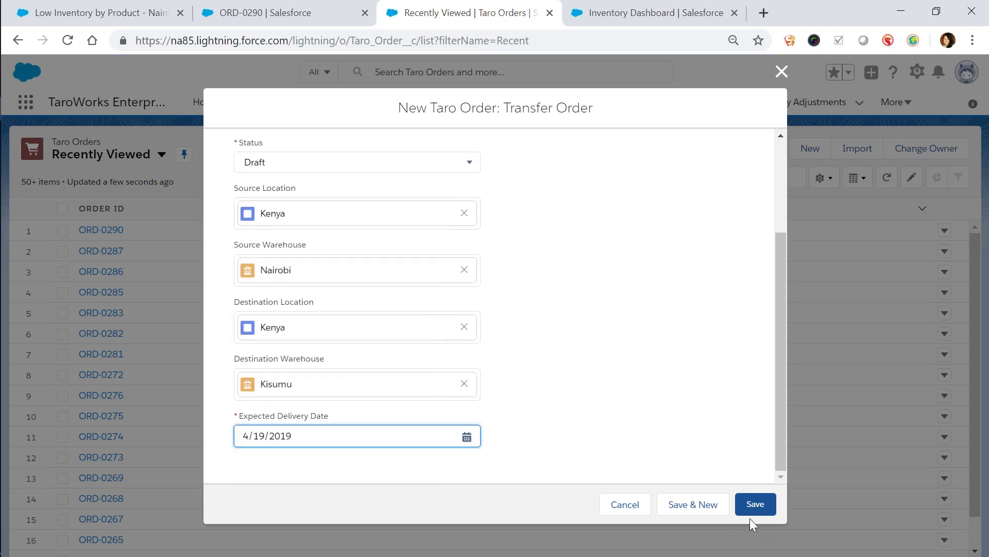
click(755, 504)
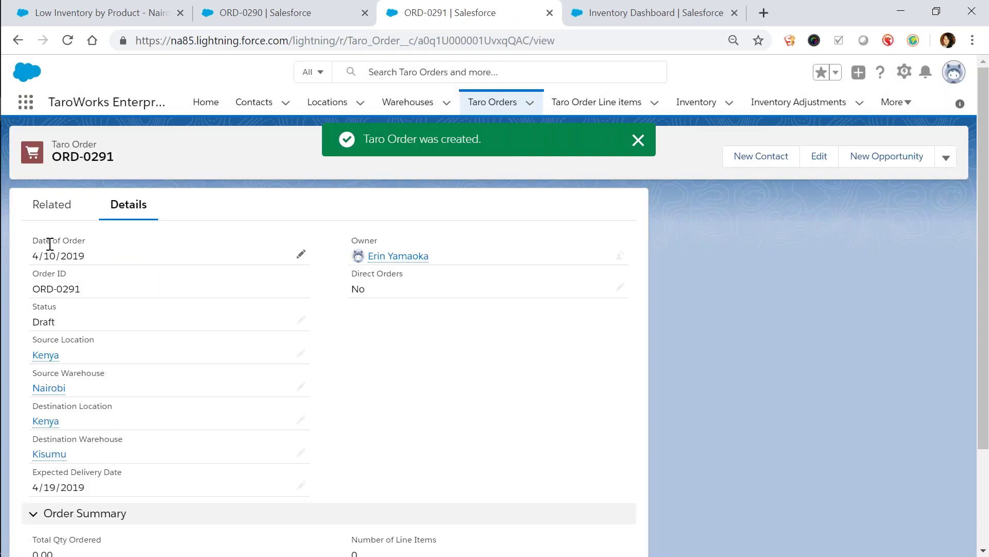
click(51, 211)
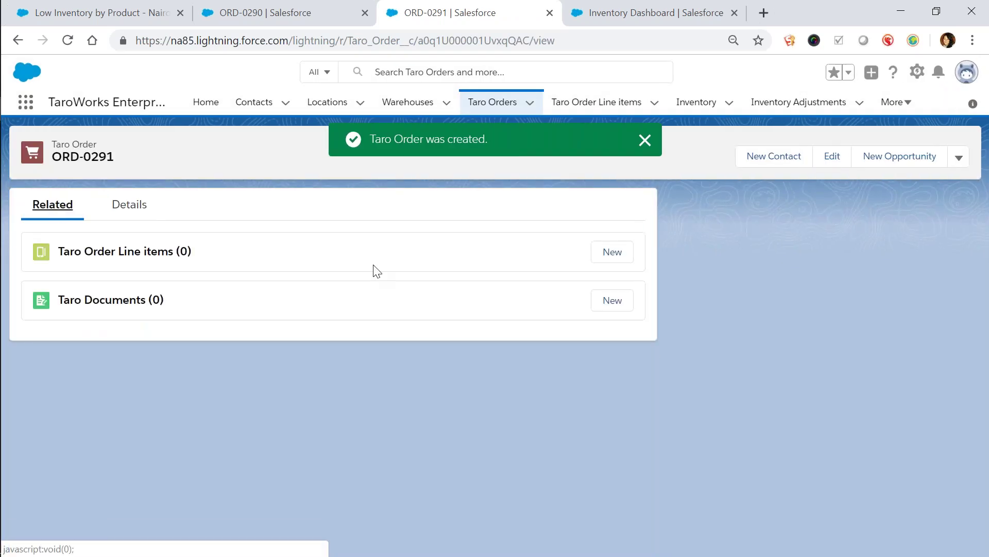
Add a Transfer Order line item for 10 Home 120
click(612, 252)
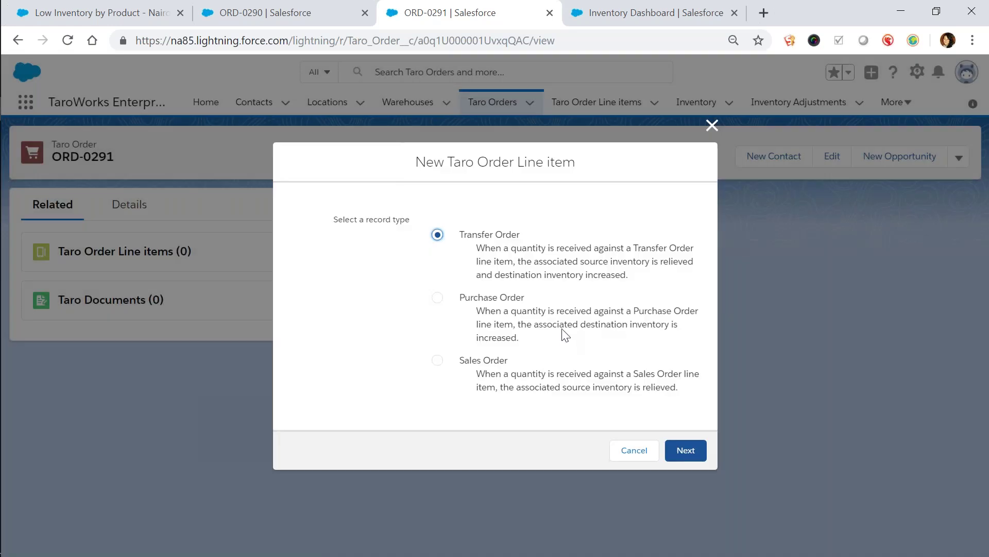
click(686, 449)
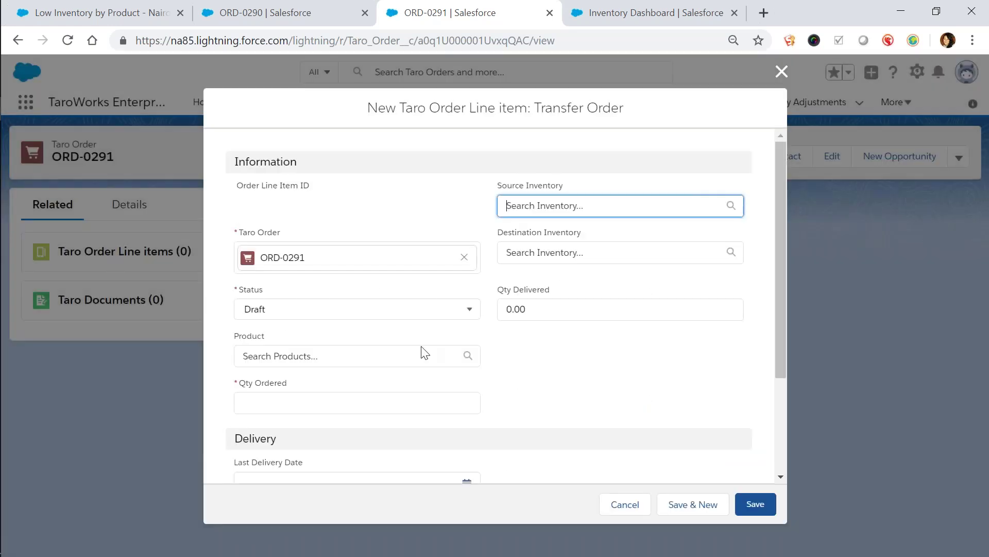
click(424, 354)
text(home)
click(400, 414)
click(401, 408)
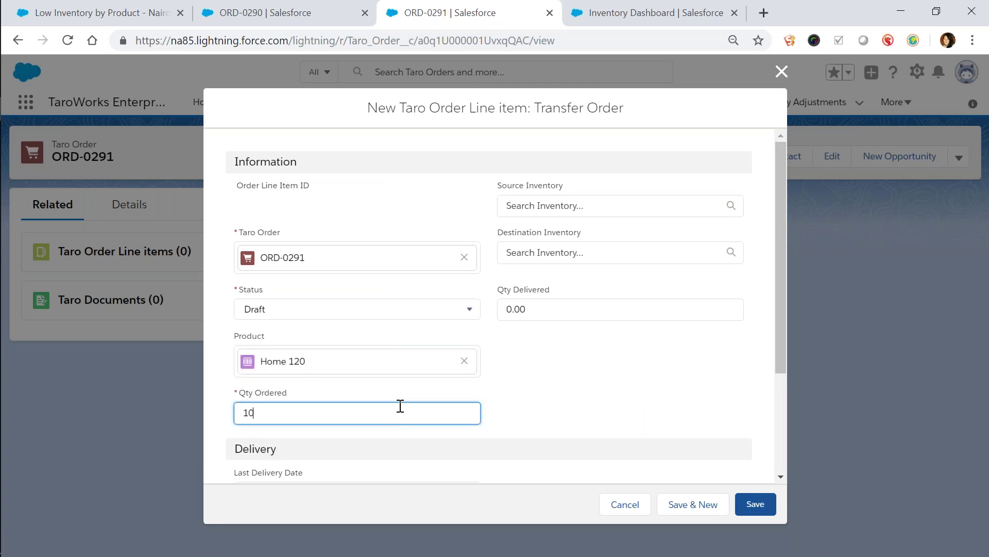
click(704, 513)
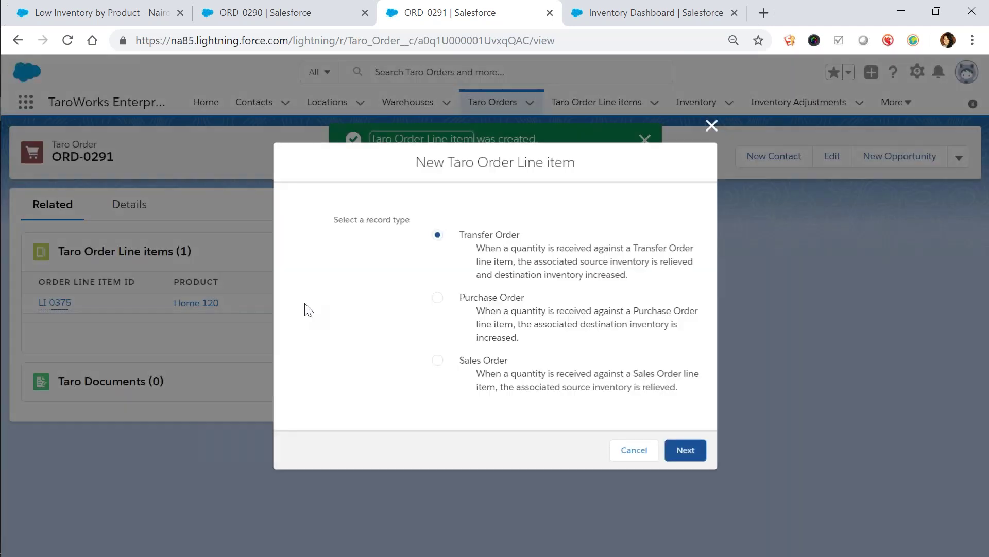
Add a second Draft line item for 5 Sun King Pro 300 and save it
click(528, 298)
click(692, 453)
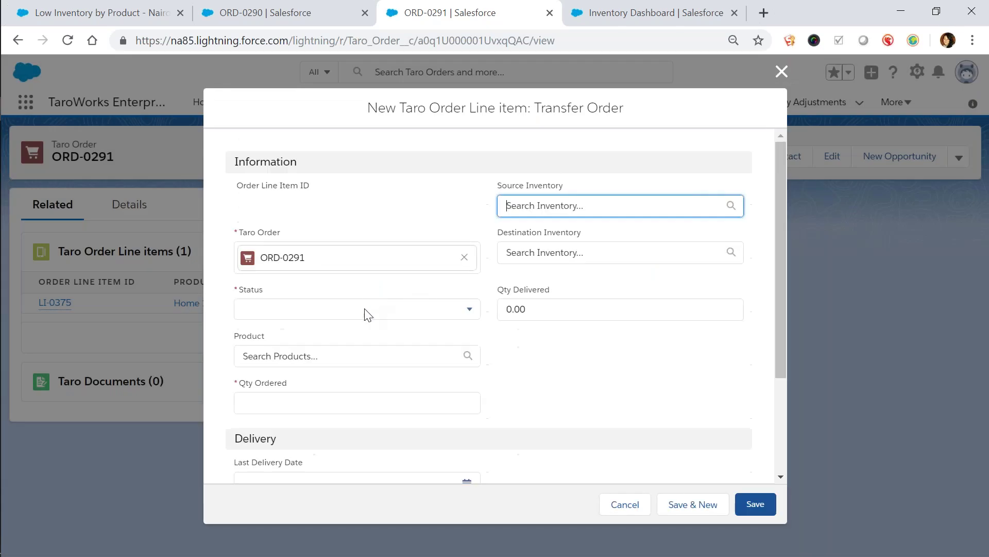
click(368, 313)
click(442, 361)
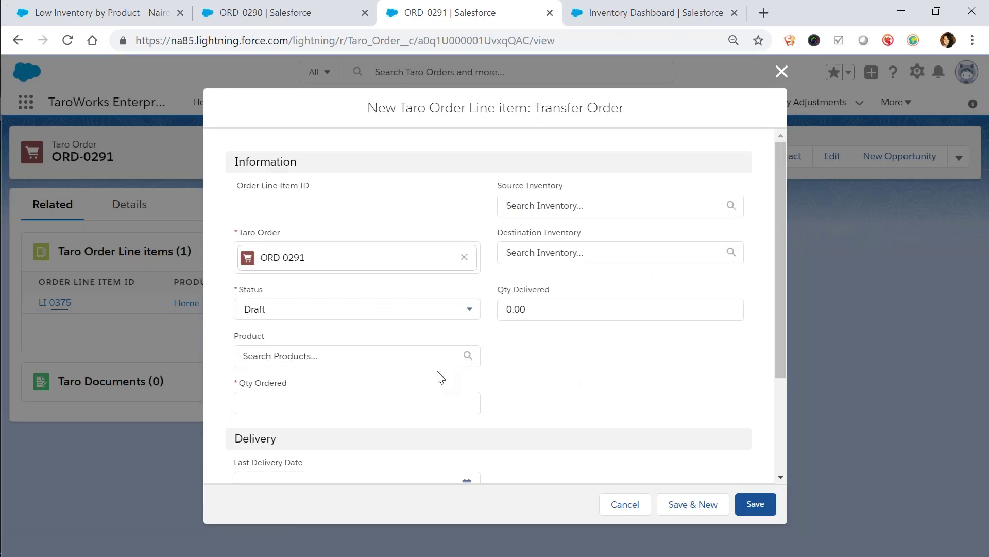
click(435, 362)
text(sun)
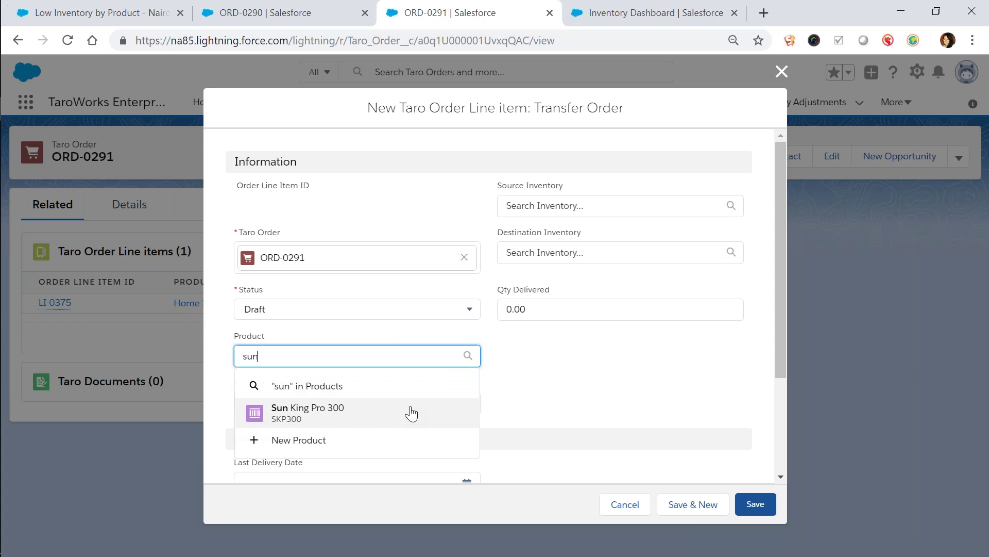
click(411, 413)
click(381, 412)
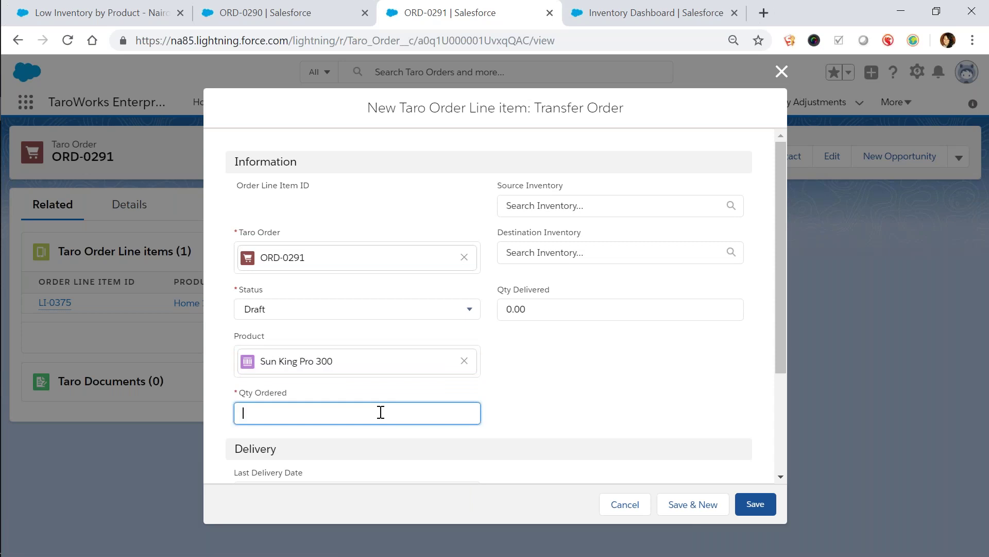
scroll(646, 462, down, 3)
click(756, 504)
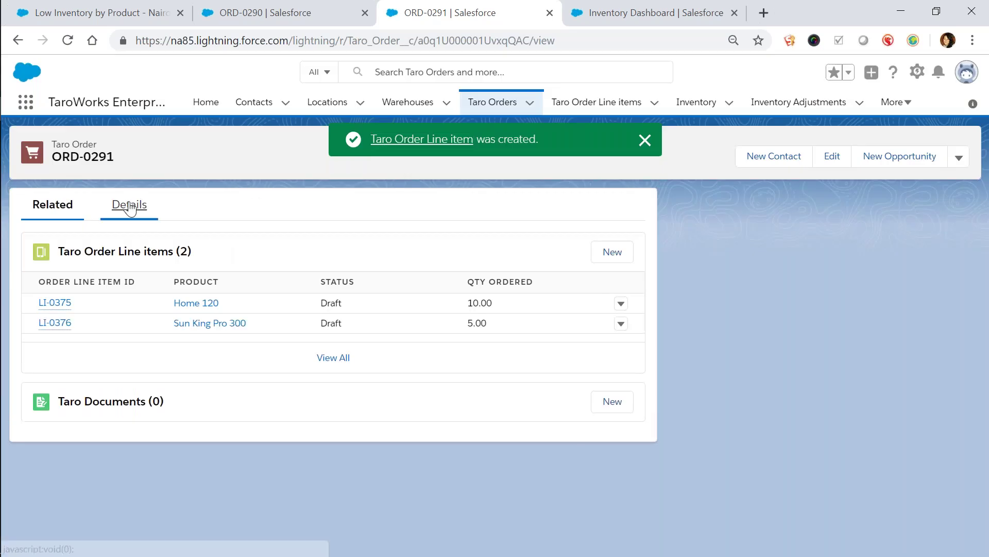
click(130, 208)
Reload ORD-0291 and change its status from Draft to Confirmed
click(66, 40)
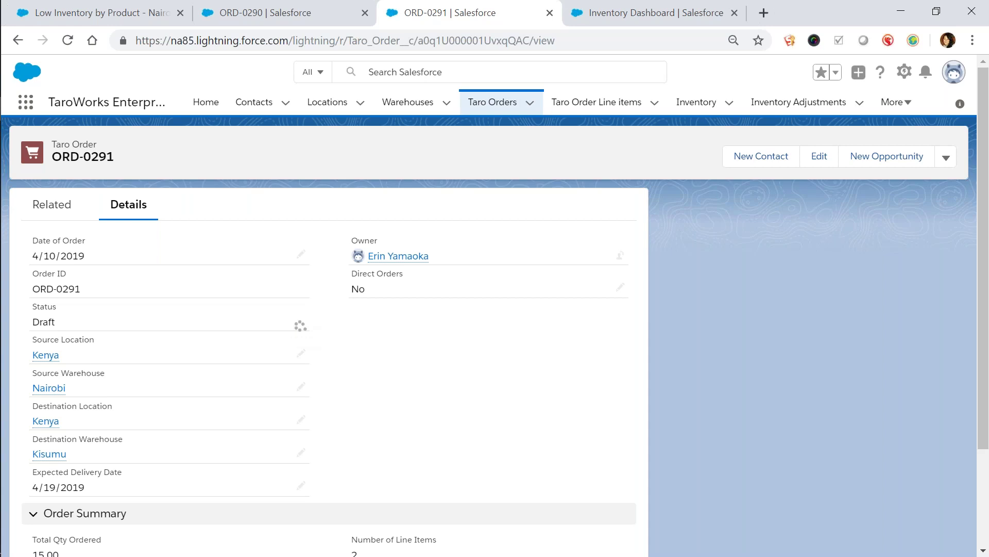
click(299, 329)
click(301, 332)
click(292, 401)
click(358, 534)
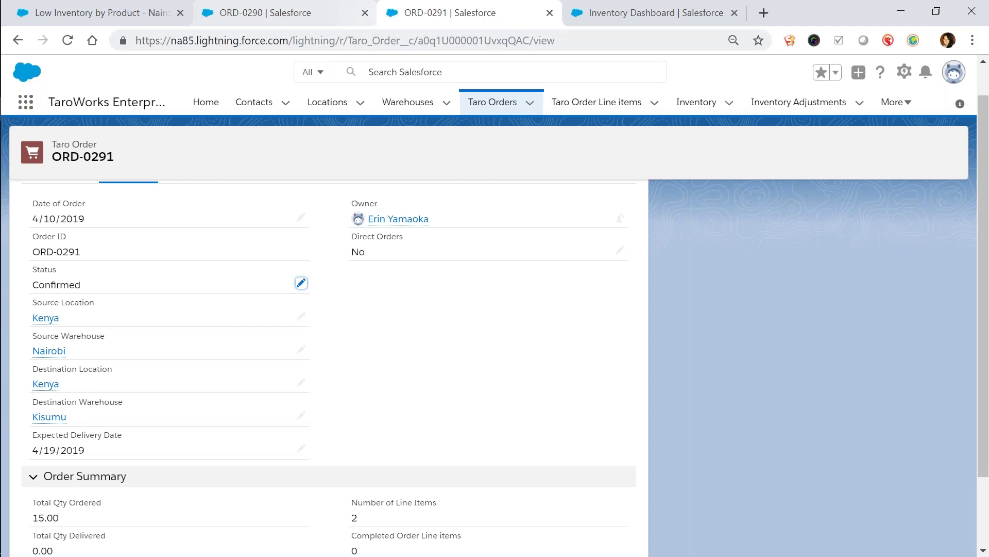
click(365, 12)
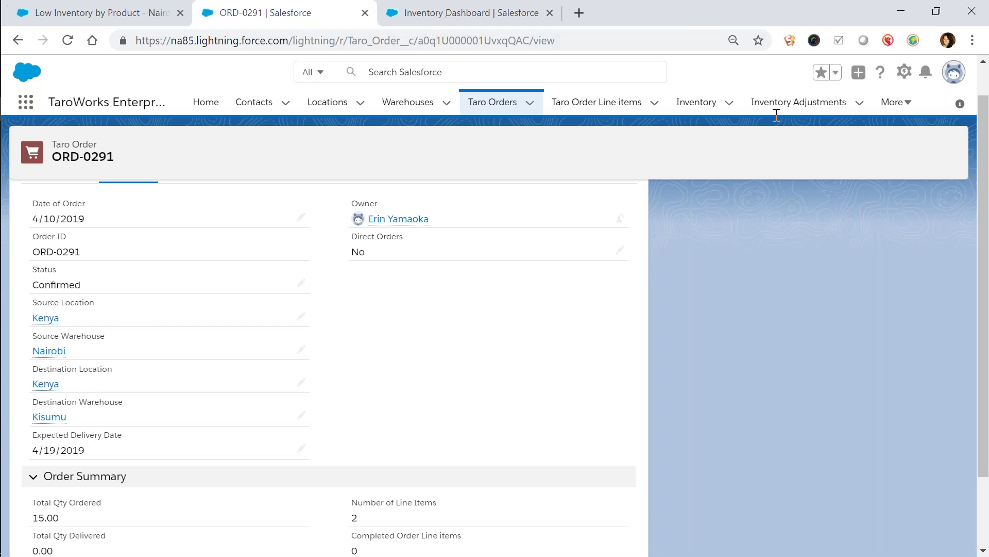
click(729, 103)
Go from the Nairobi Inventory list to the Kisumu Inventory list view
click(744, 268)
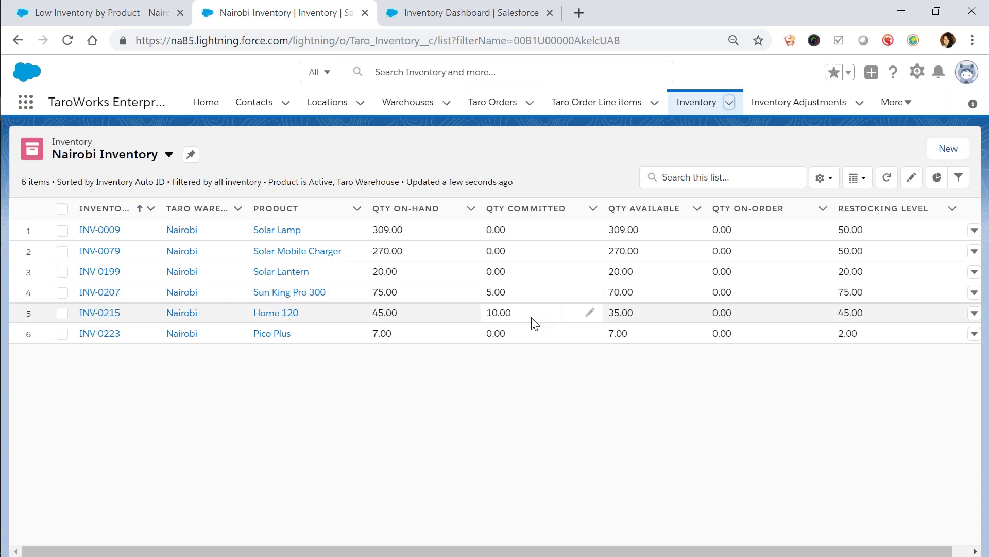
click(162, 157)
click(173, 251)
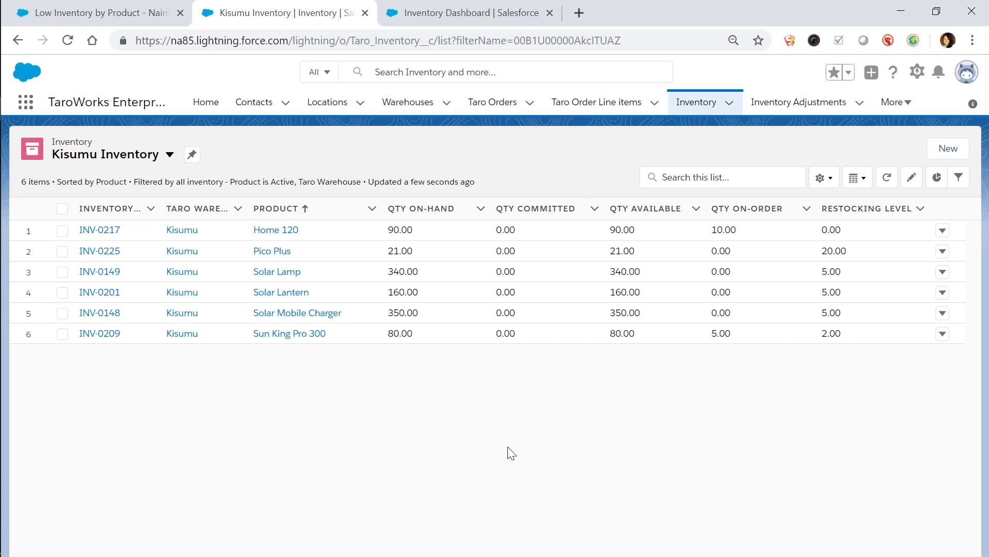
Sync TaroWorks in the emulator, dismiss the completion notice, and go to the Jobs list
key(alt+Tab)
key(alt+Tab)
key(alt+Tab)
key(alt+Tab)
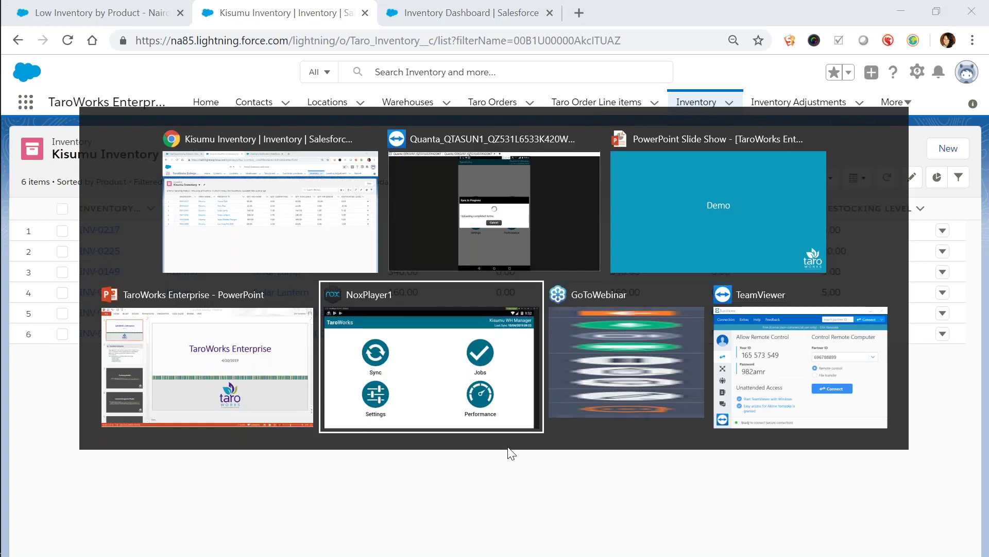
click(250, 234)
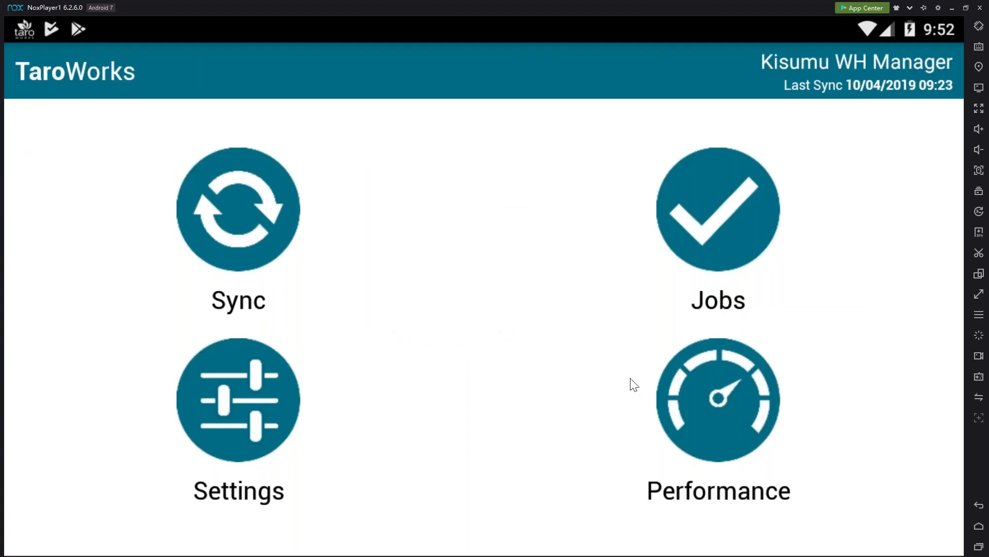
key(alt+Tab)
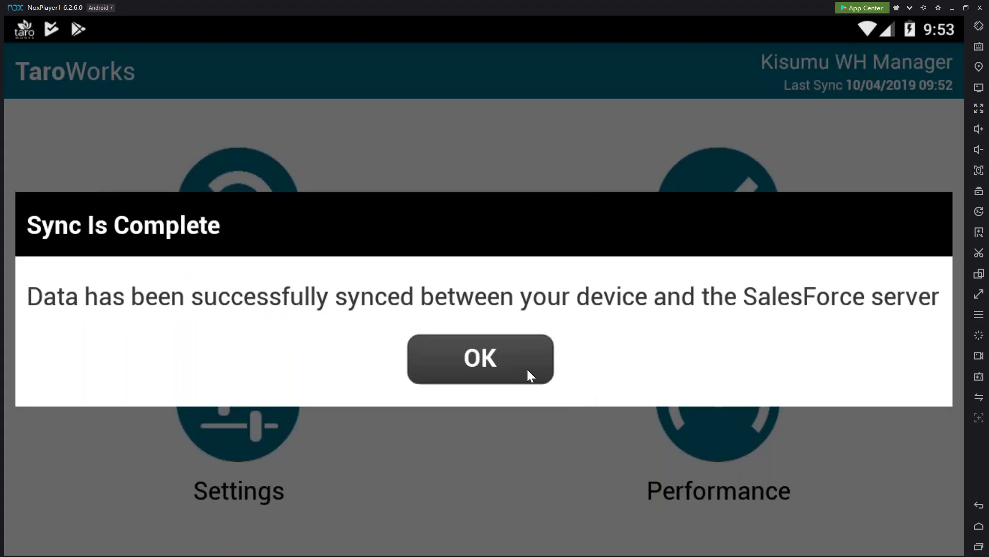
click(527, 369)
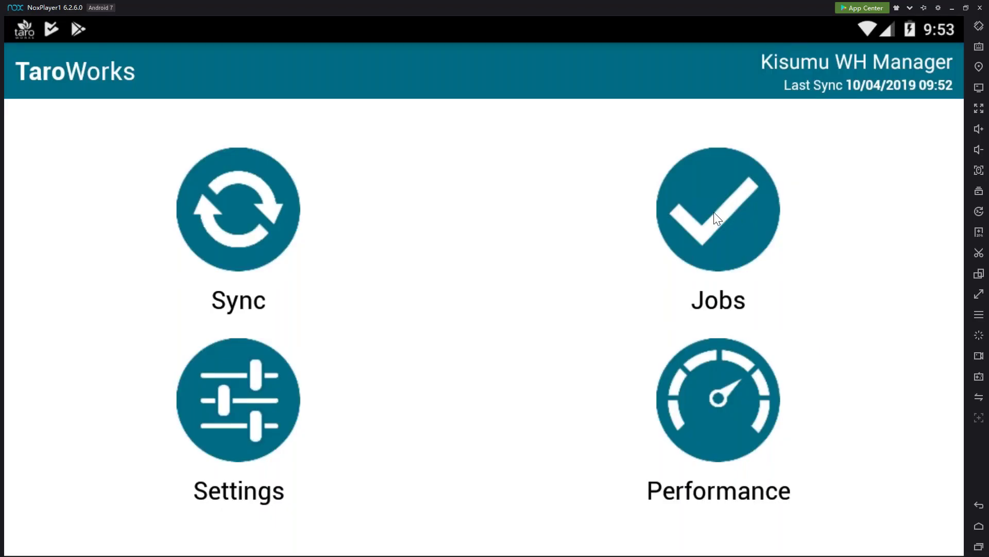
click(715, 217)
Start an INV5 Receive Inventory job for Kisumu, selecting both lines of the 2019-04-19 Nairobi order
click(393, 458)
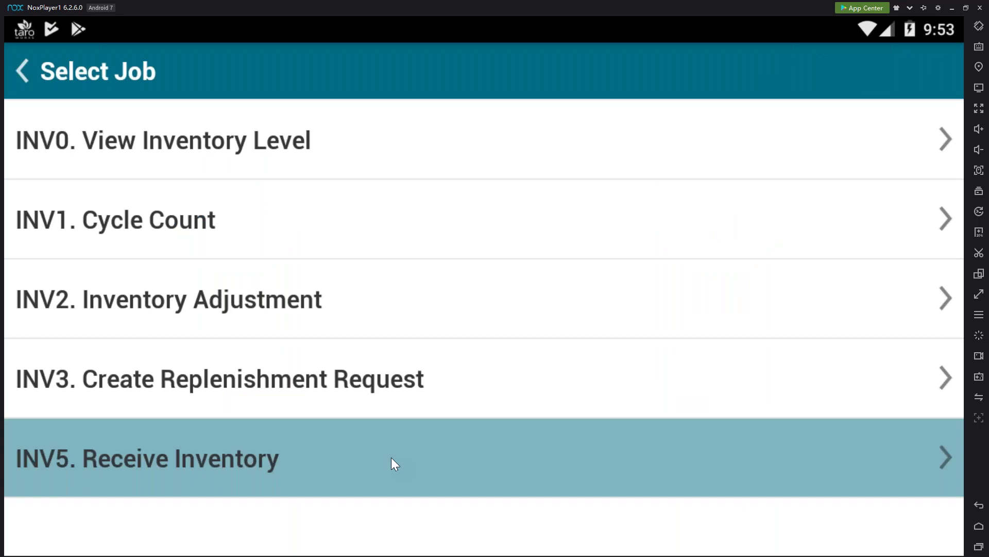
click(376, 299)
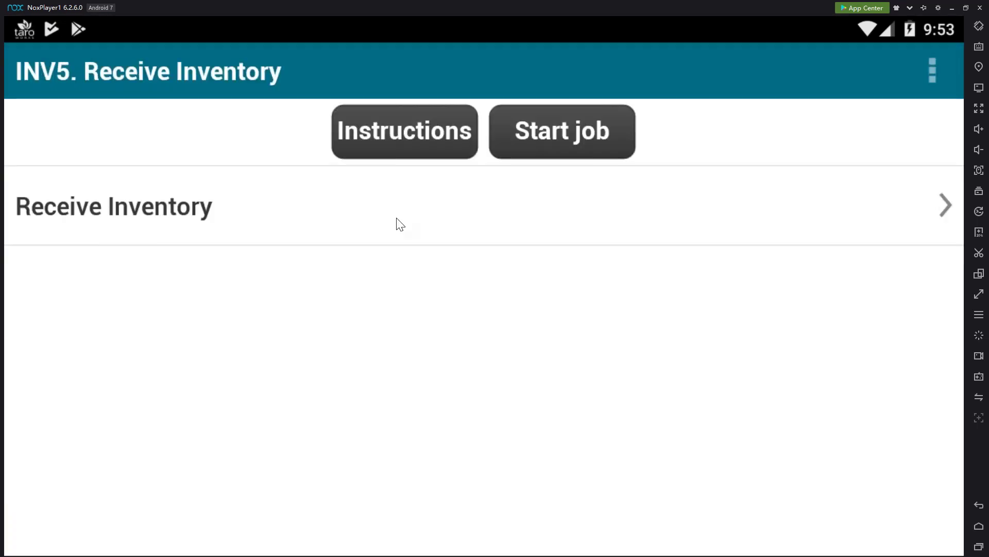
click(400, 225)
click(401, 206)
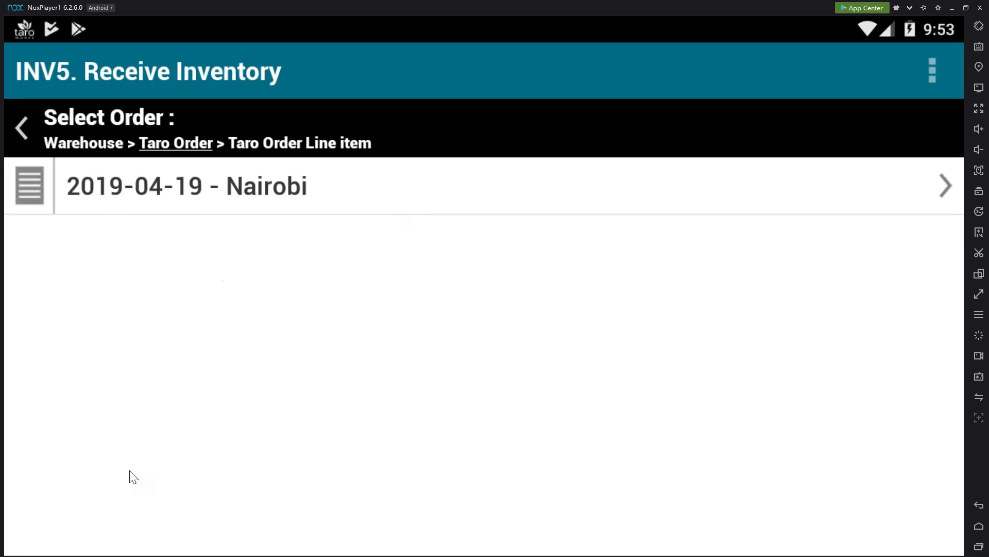
click(648, 196)
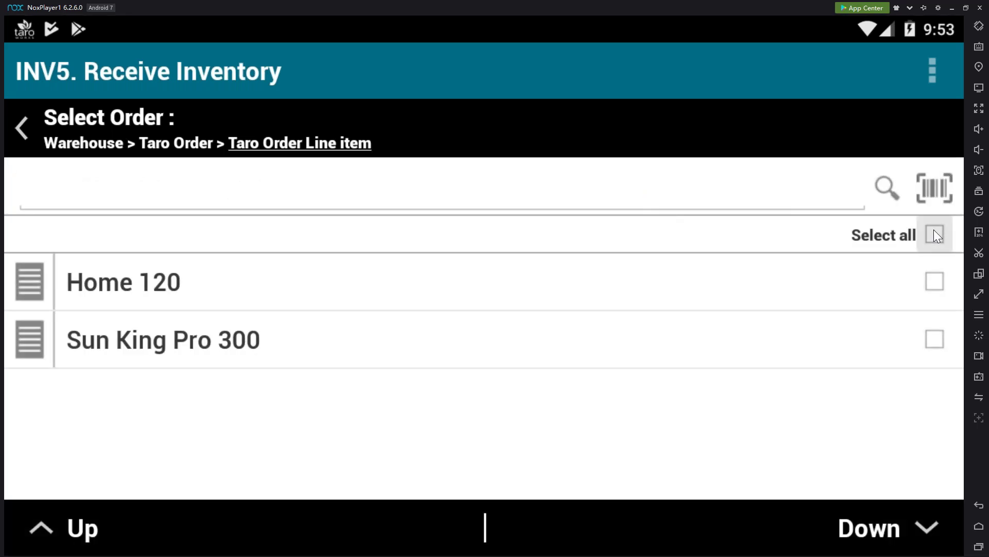
click(934, 233)
click(892, 533)
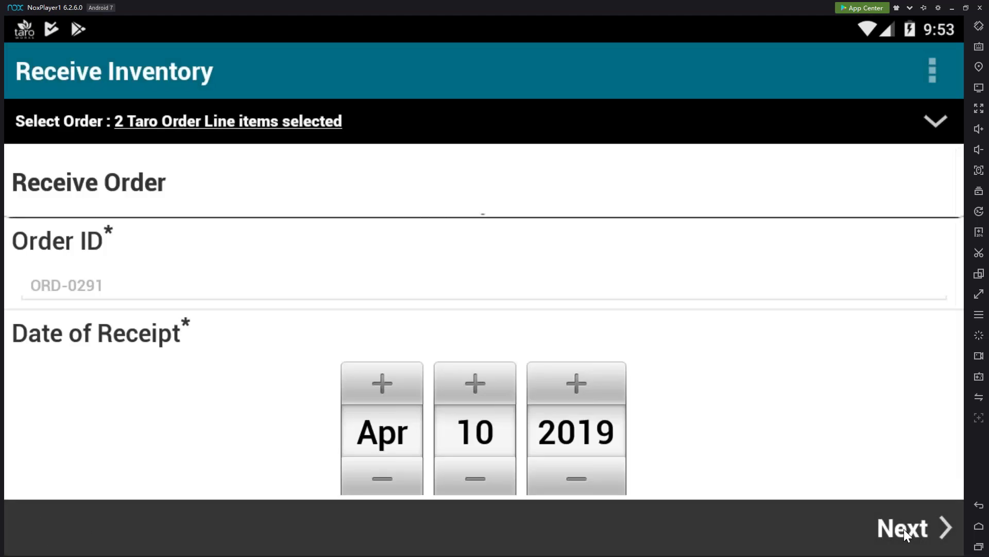
Enter 10 Home 120 and 5 Sun King Pro 300 received, skip the photo, answer No
click(904, 529)
click(866, 320)
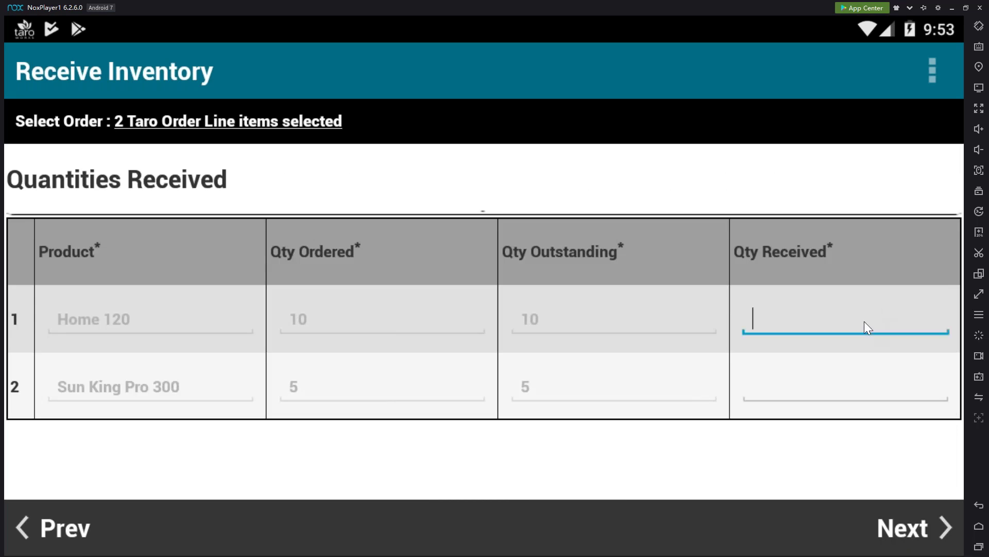
text(10)
click(802, 388)
text(5)
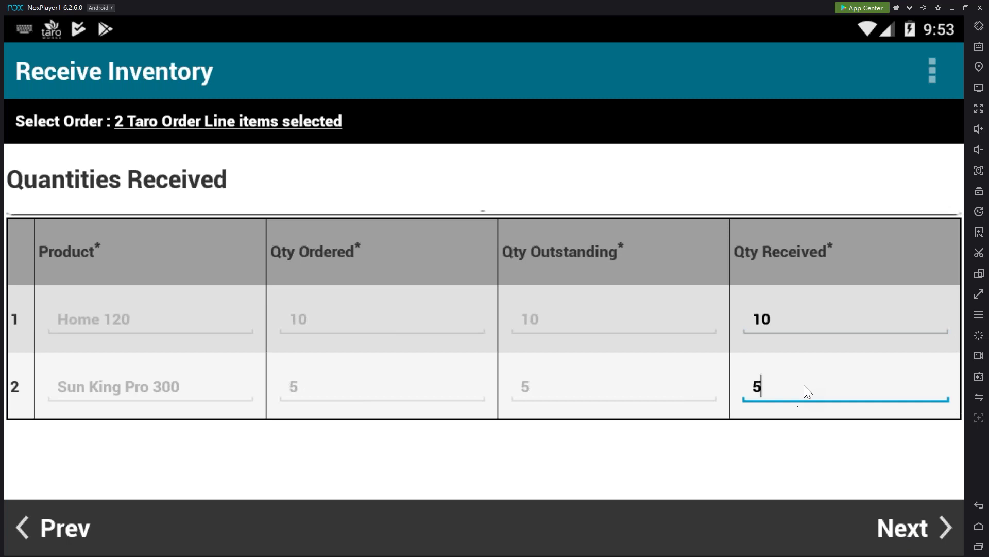
click(901, 526)
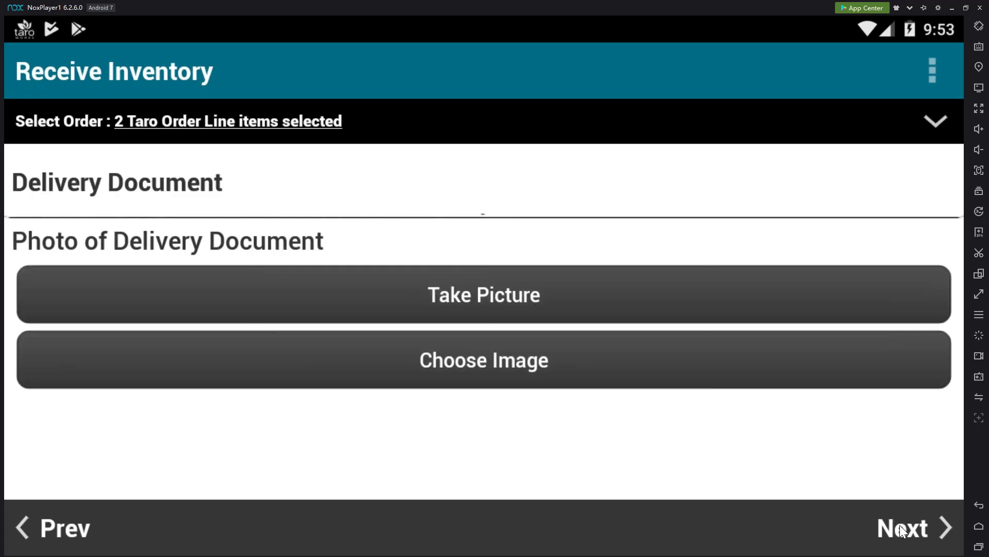
click(913, 525)
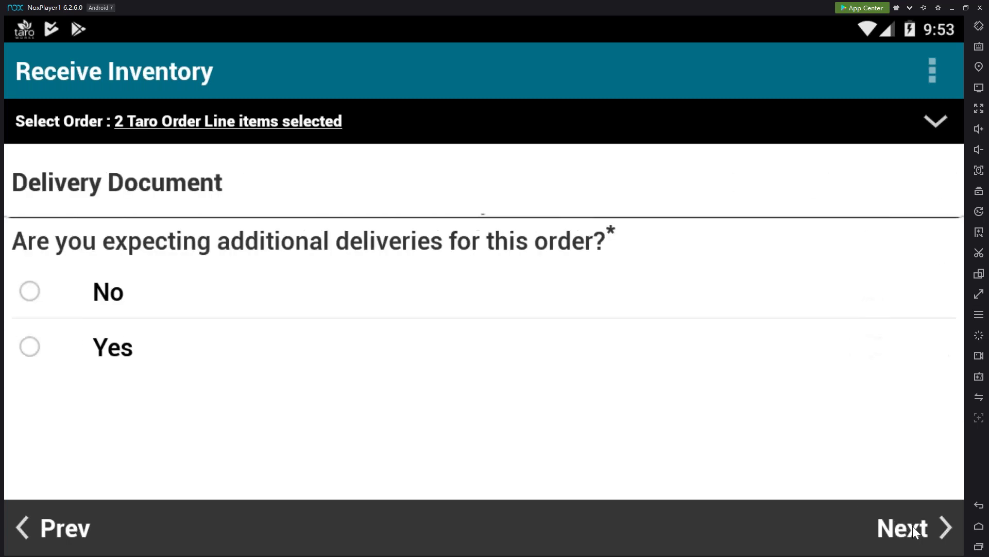
click(769, 311)
click(907, 526)
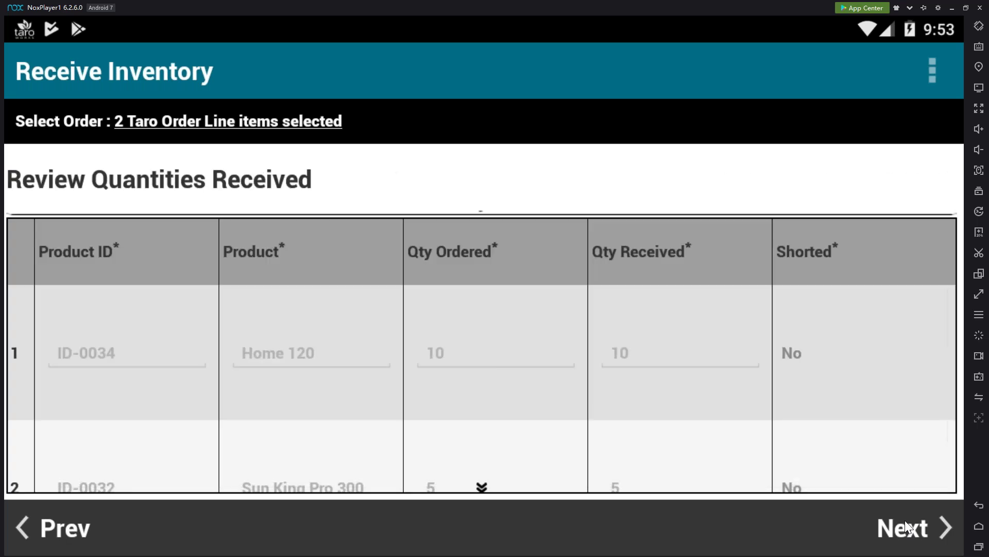
Mark the receive task complete and sync it immediately
scroll(888, 422, down, 2)
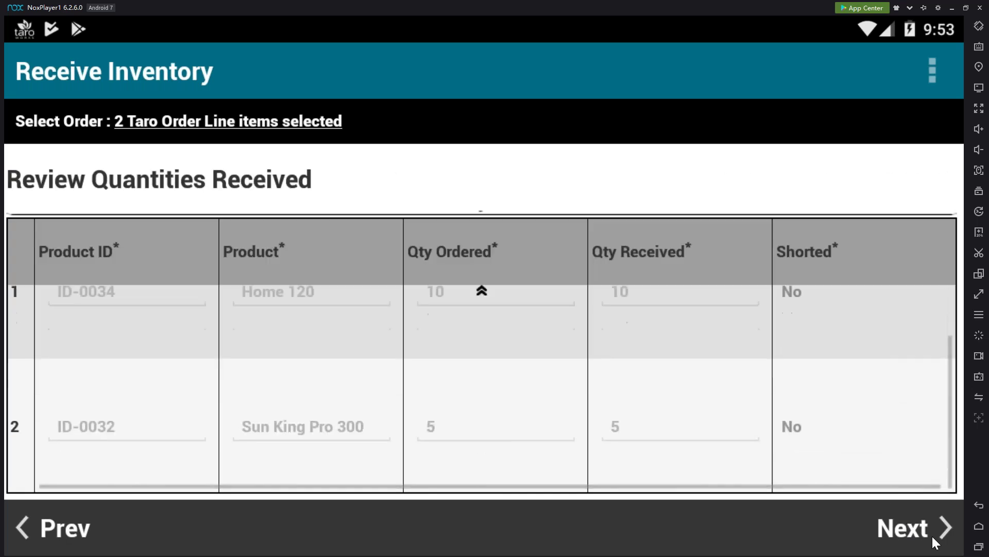
click(927, 528)
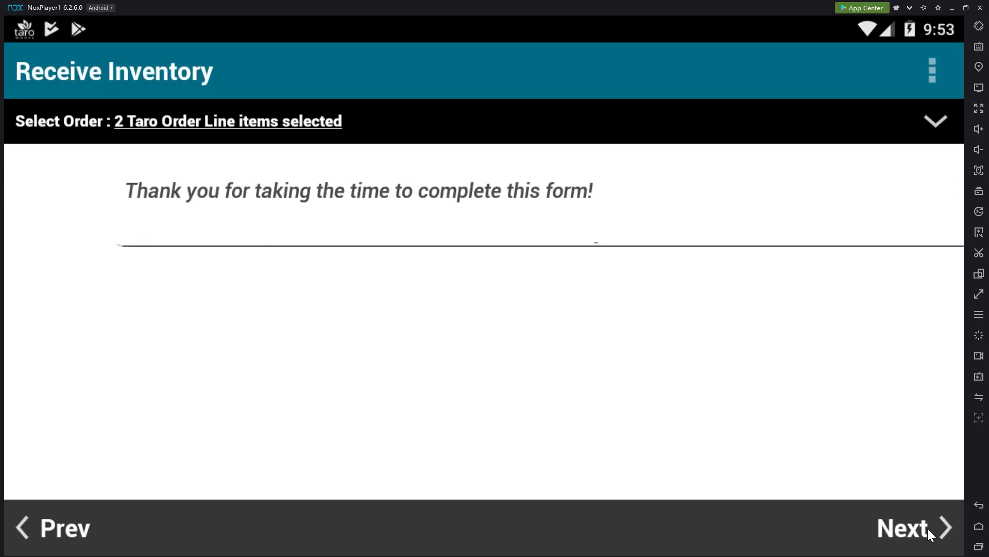
click(919, 538)
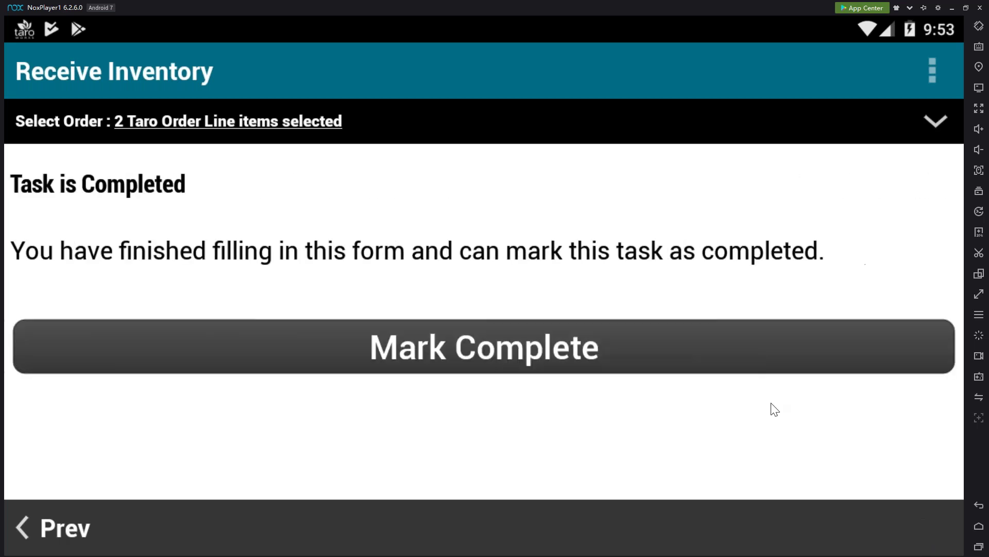
click(742, 365)
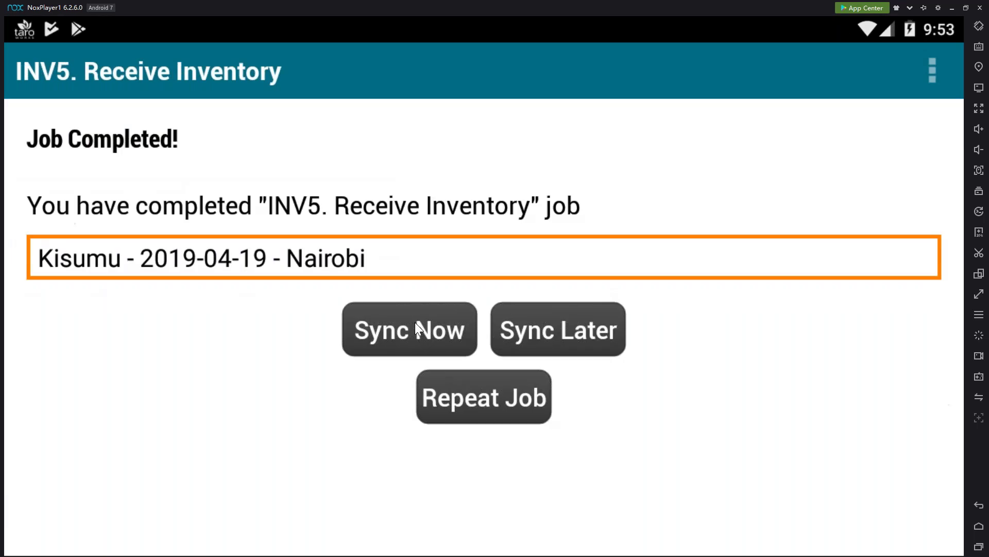
click(416, 322)
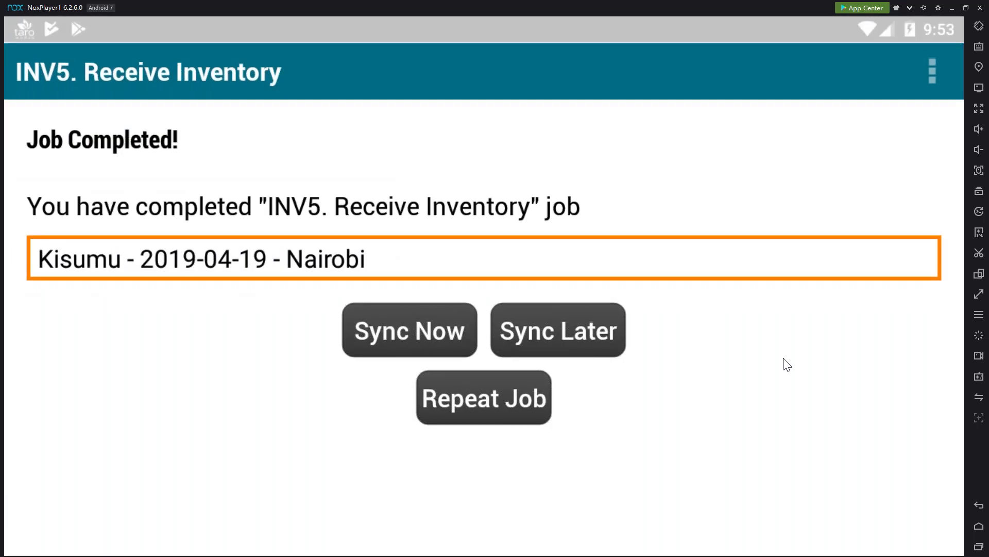
key(alt+Tab)
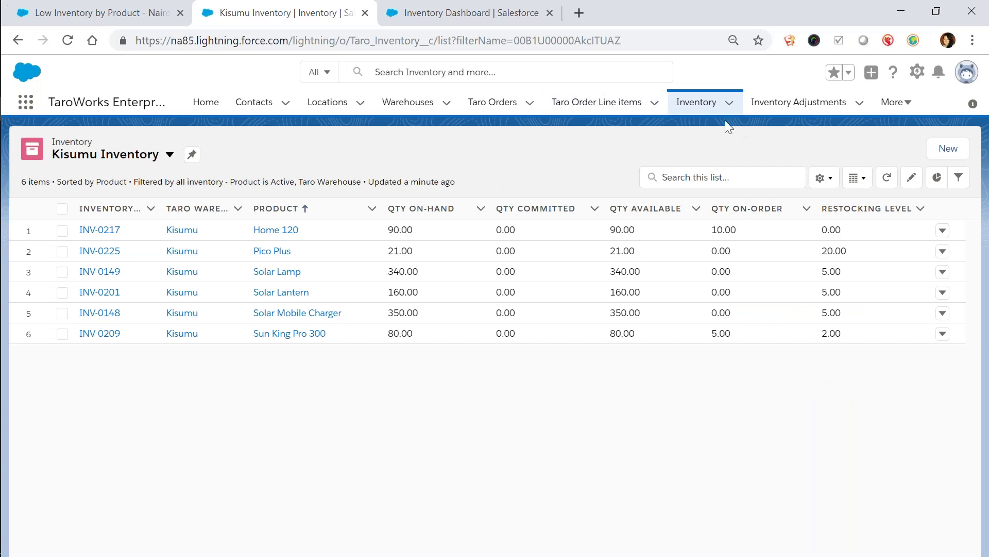
Return to the Nairobi Inventory list and review INV-0215's related inventory movements
click(730, 103)
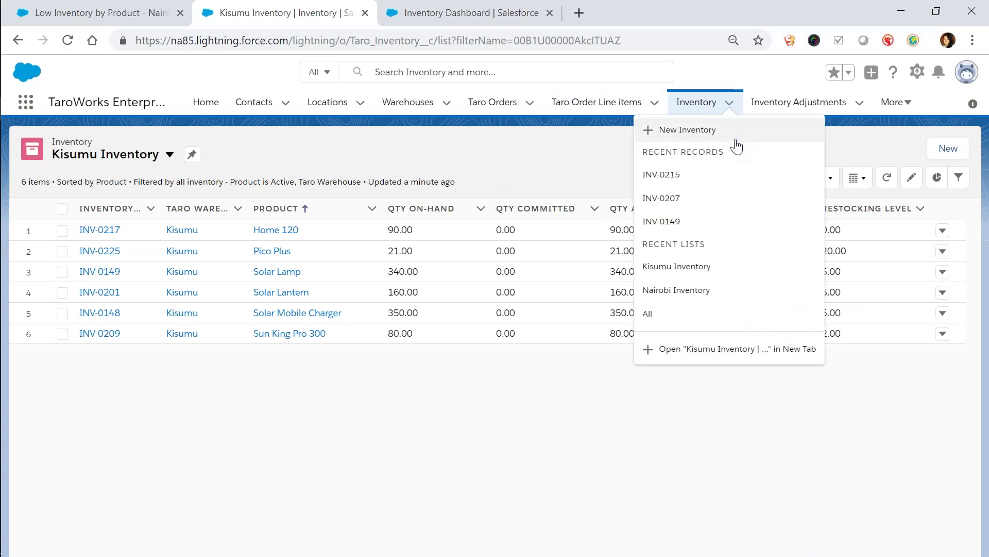
click(136, 155)
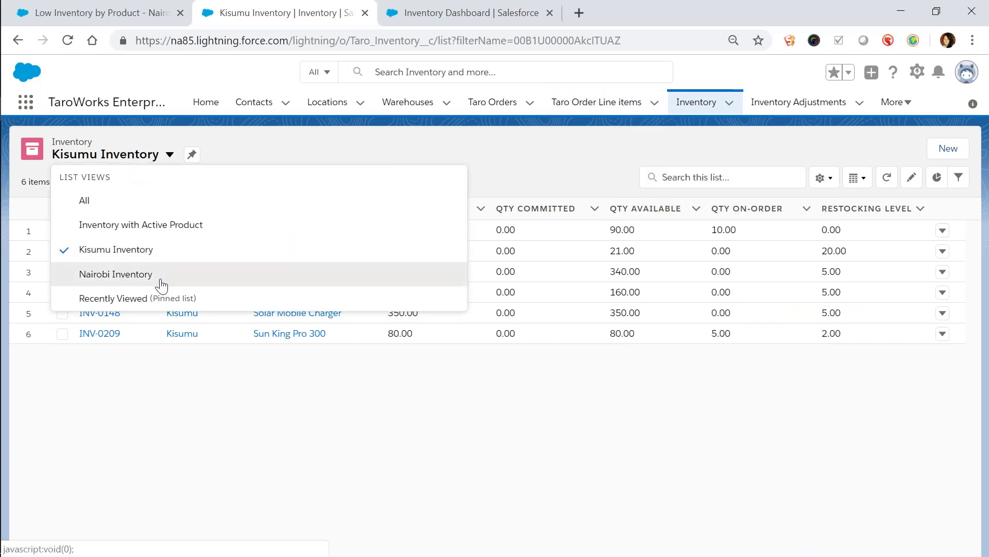
click(160, 273)
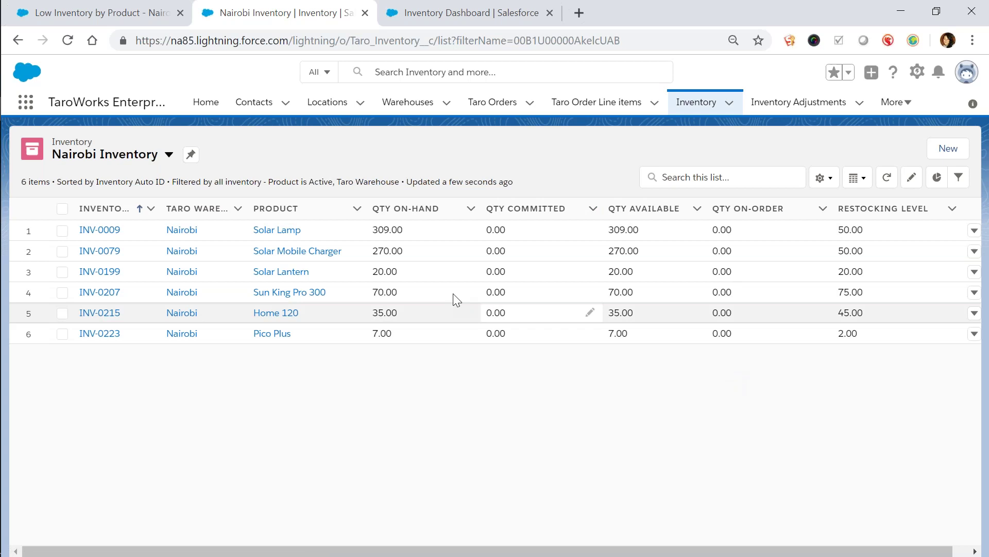
click(99, 312)
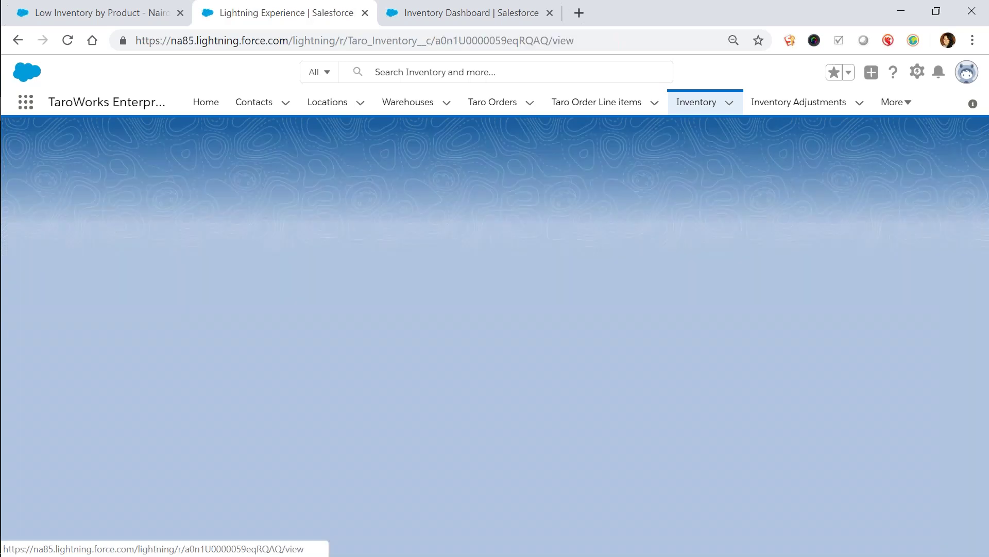
click(45, 208)
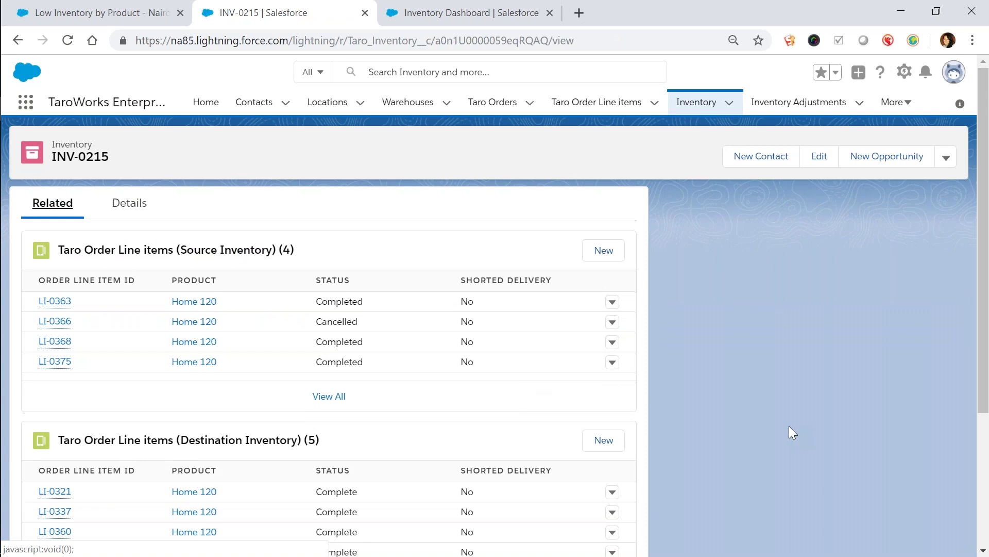
scroll(788, 425, down, 4)
scroll(710, 409, down, 5)
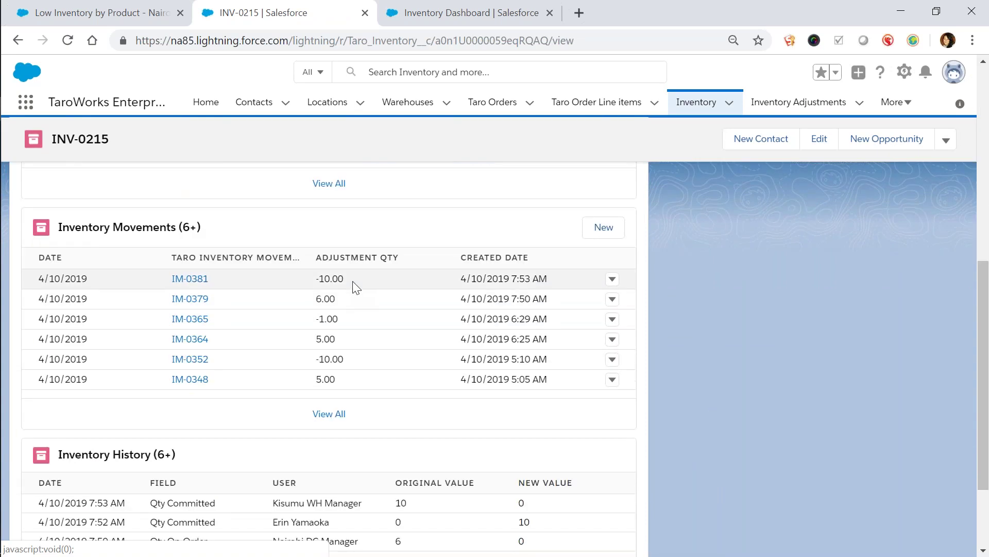
Follow movement IM-0381 to line item LI-0375 and confirm it's Completed with 10.00 delivered
click(189, 282)
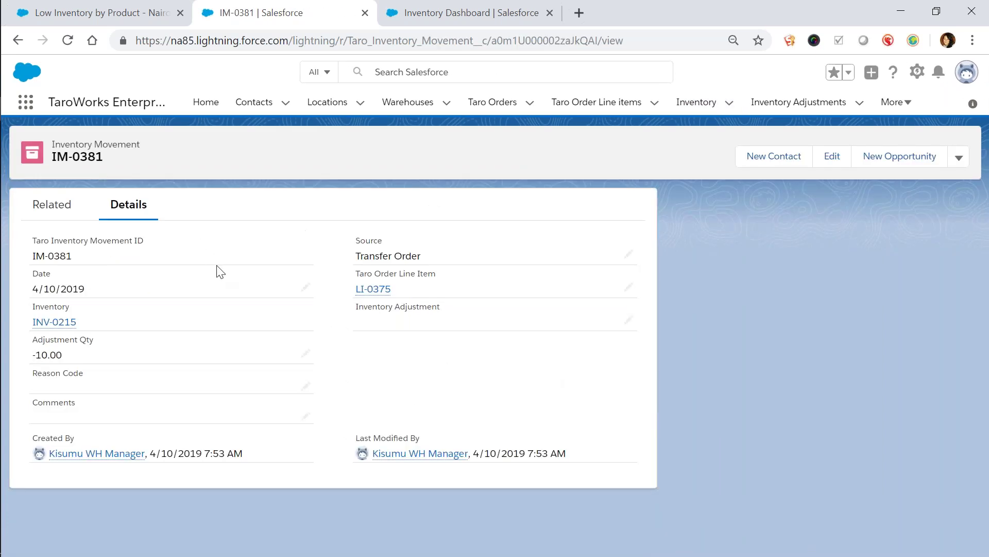
mouse_move(371, 295)
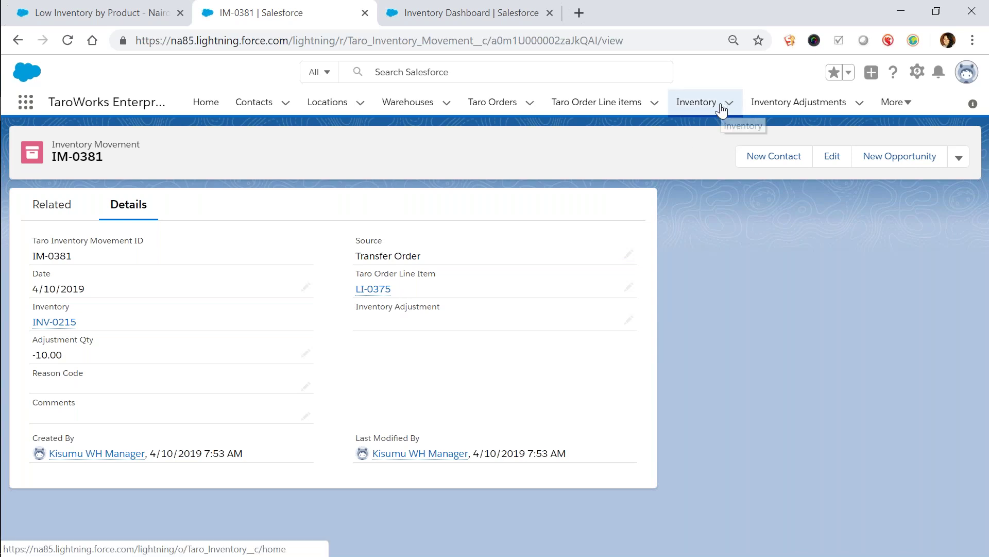
click(386, 292)
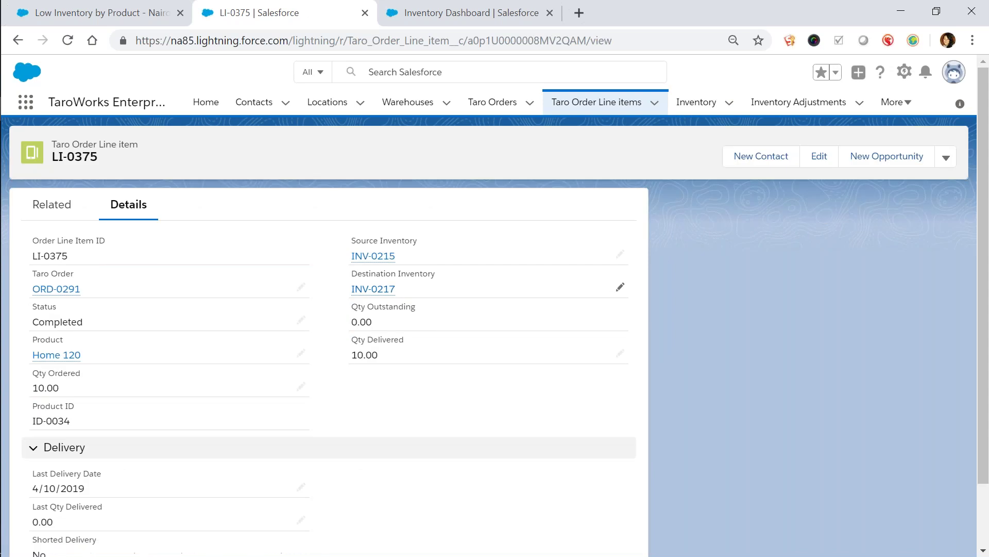
key(alt+Tab)
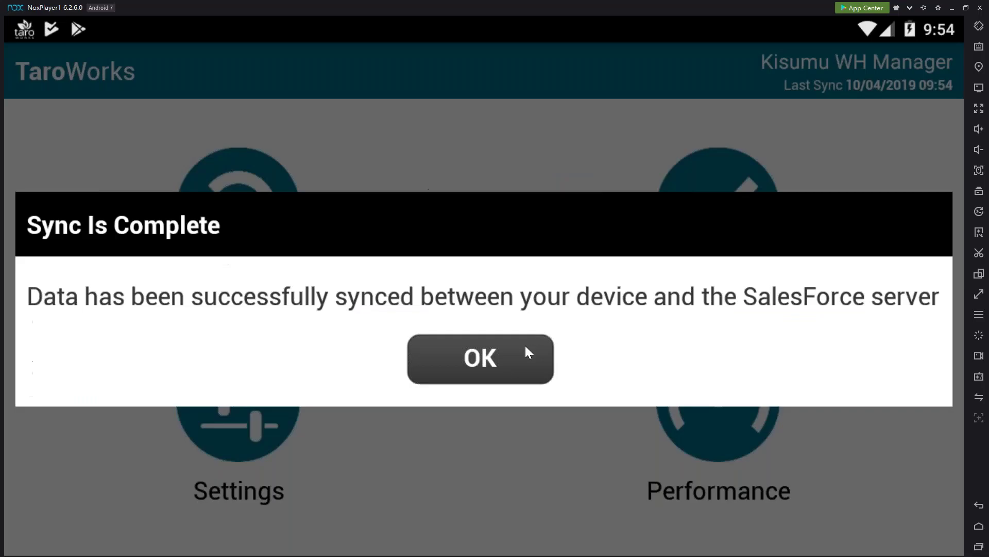
Run a View Inventory Level job for Kisumu and check Home 120 shows 100 on hand
click(524, 356)
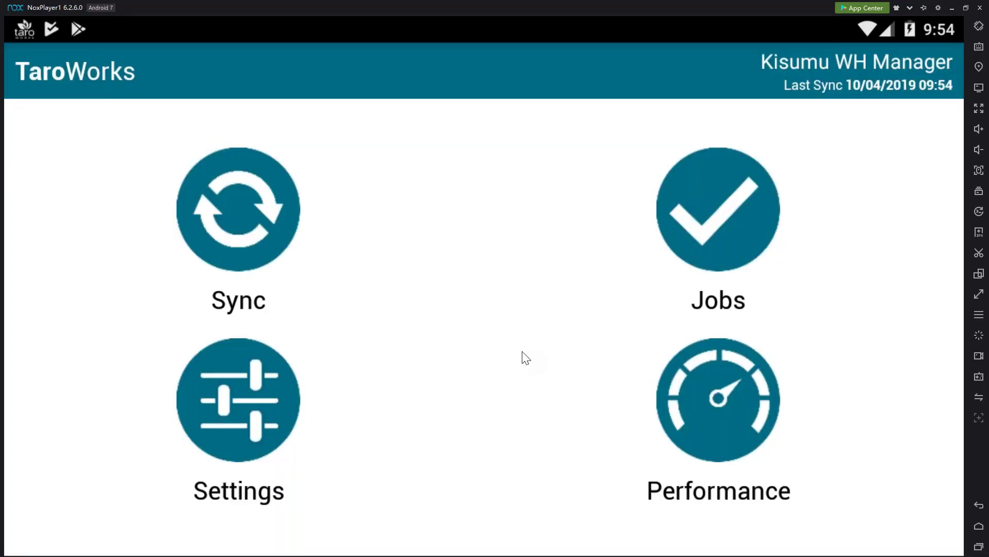
click(709, 191)
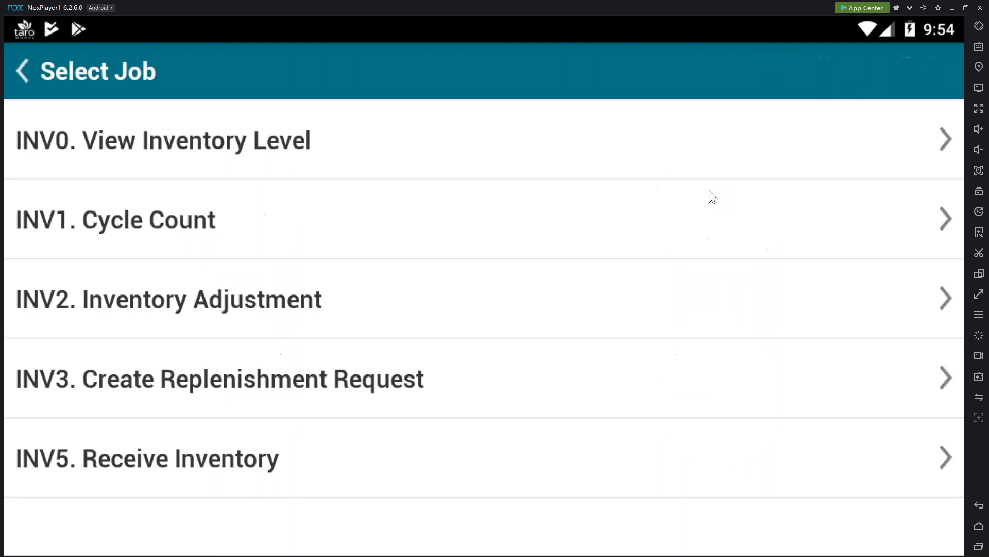
click(647, 174)
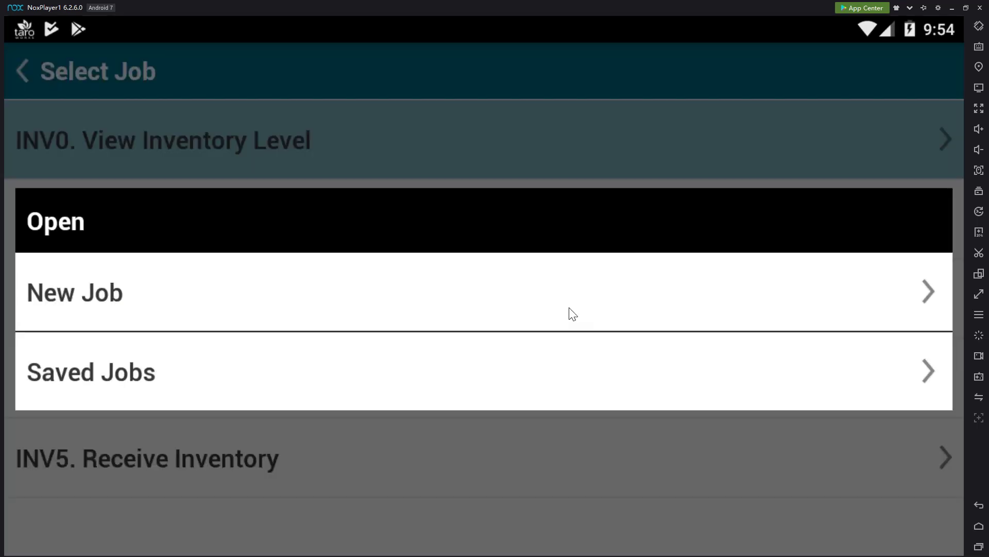
click(553, 301)
click(414, 204)
click(412, 191)
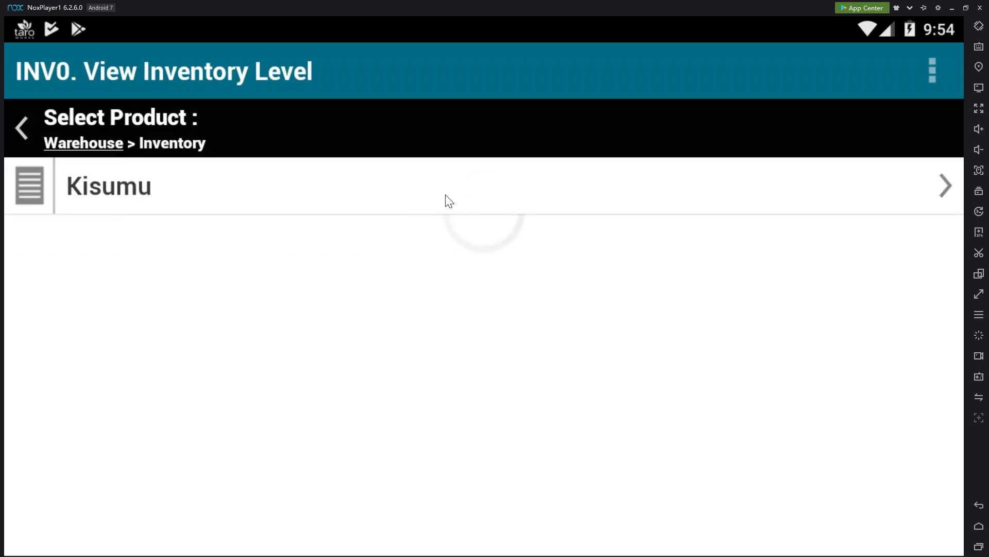
click(40, 187)
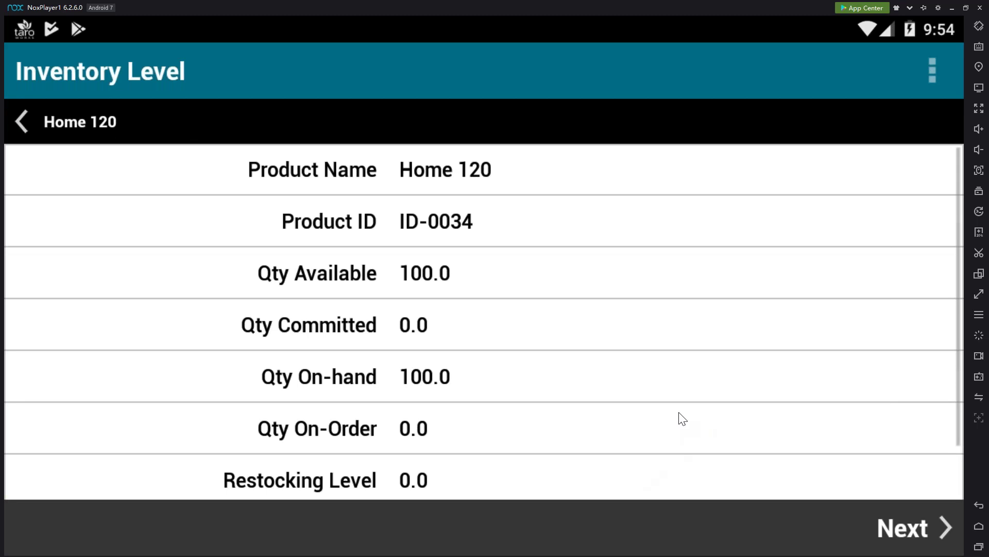
Finish the inventory level job and sync it immediately
click(900, 528)
click(441, 325)
key(alt+Tab)
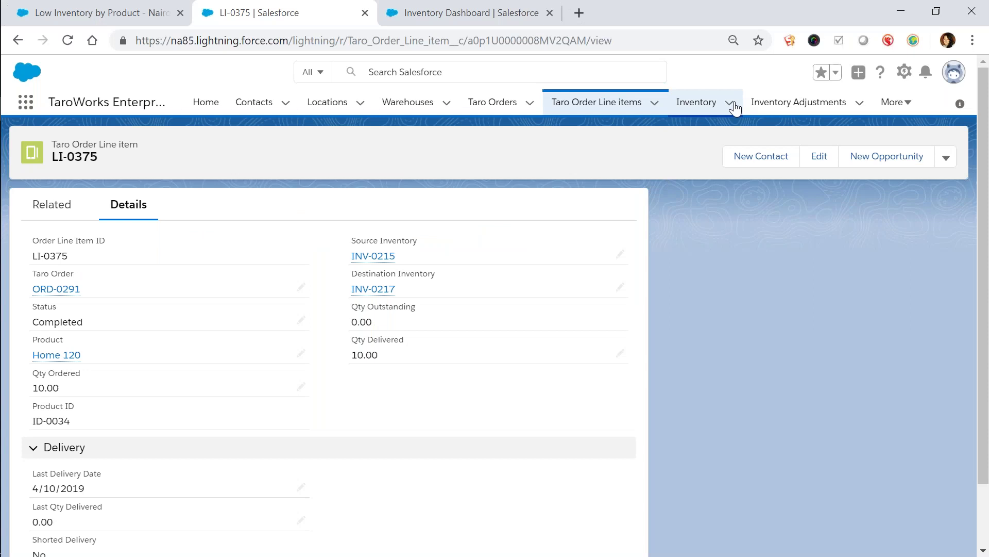
Bring up the Nairobi Inventory list, then select slide 11 (Solarcomb Process) in PowerPoint
click(729, 103)
click(714, 267)
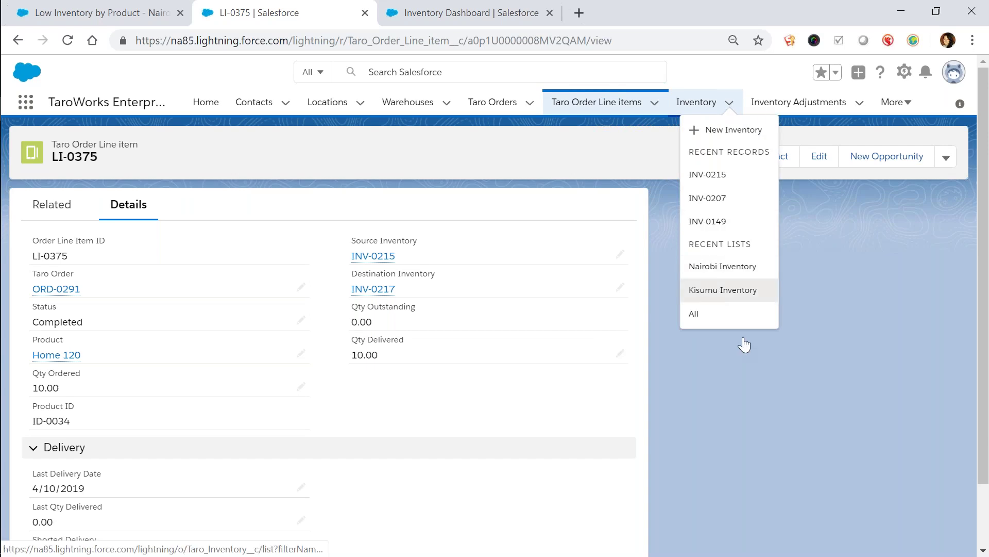
key(alt+Tab)
key(alt+Tab)
key(alt+Tab)
key(alt+Tab)
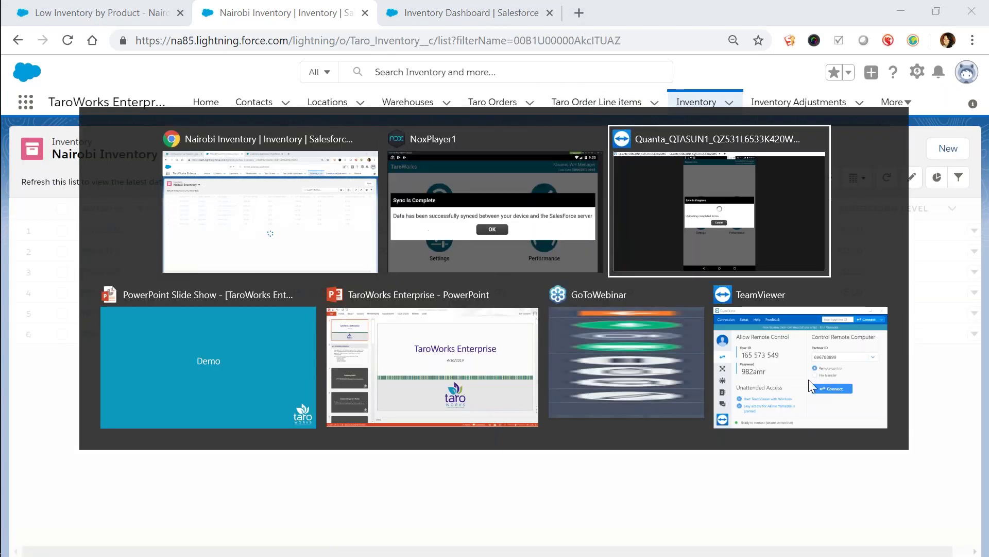
scroll(116, 377, down, 10)
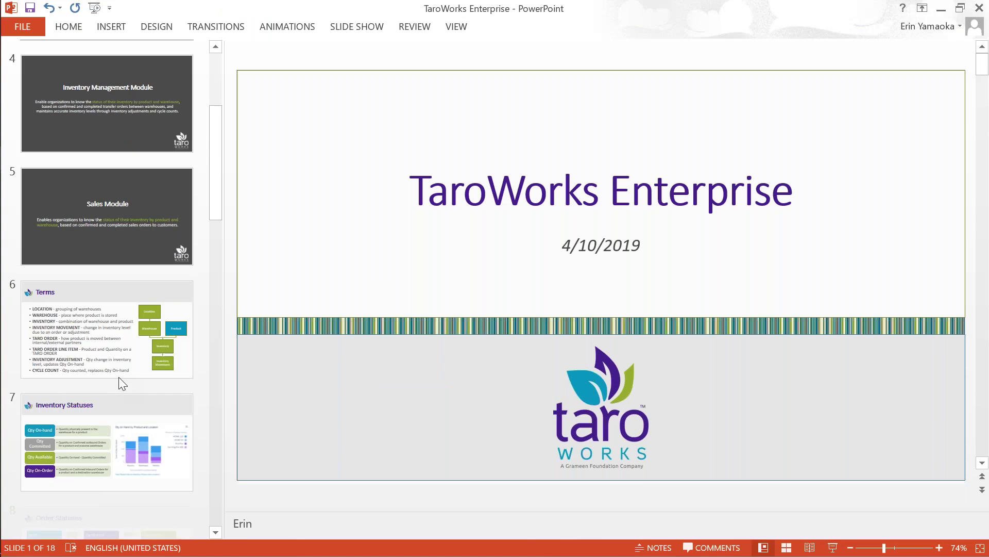
scroll(116, 377, down, 4)
click(101, 237)
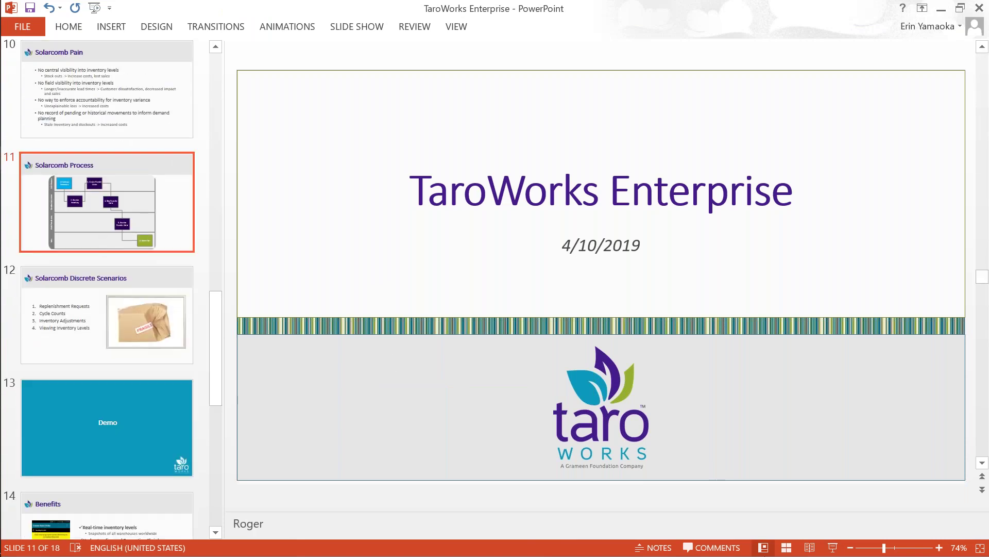
Present the Solarcomb Discrete Scenarios and Process slides full screen, then dismiss the emulator's sync message
click(833, 548)
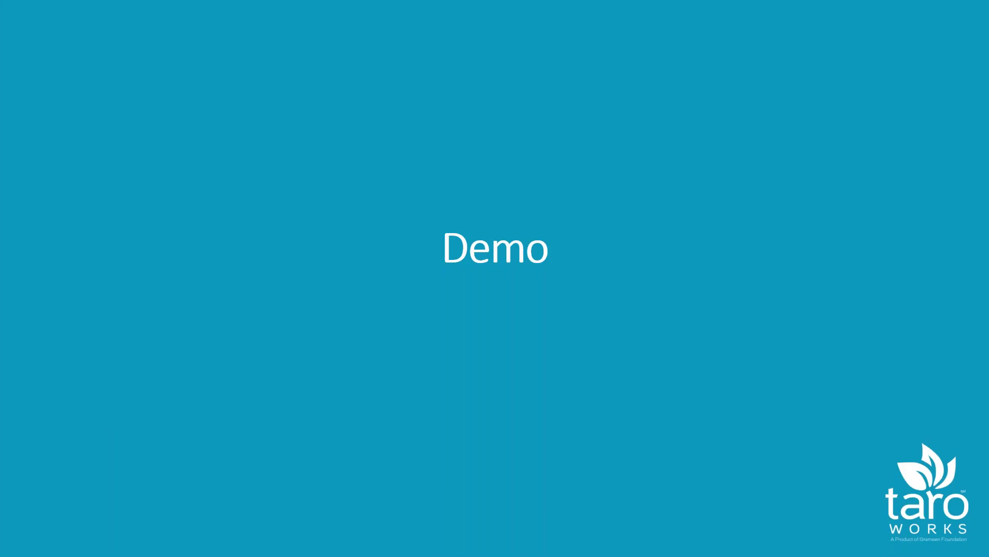
key(Right)
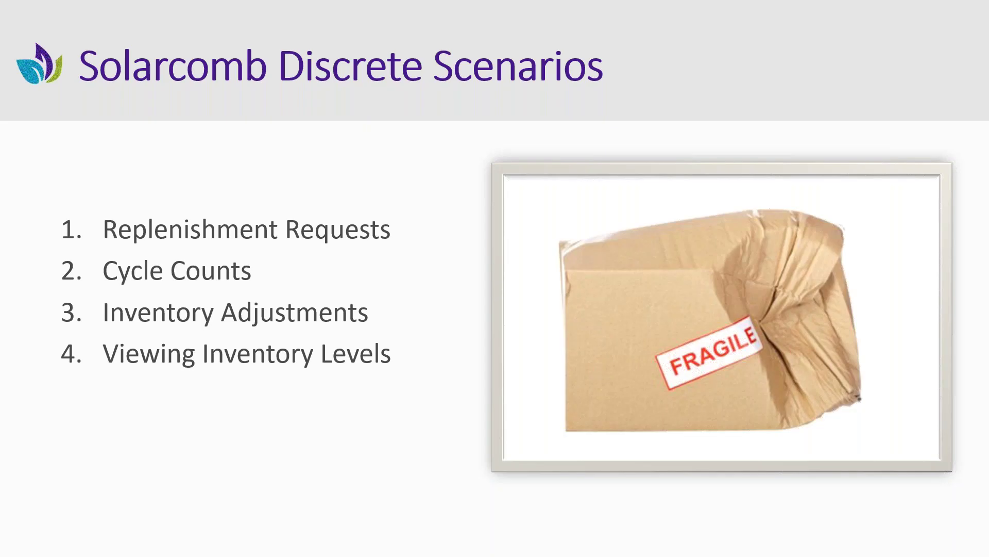
key(Right)
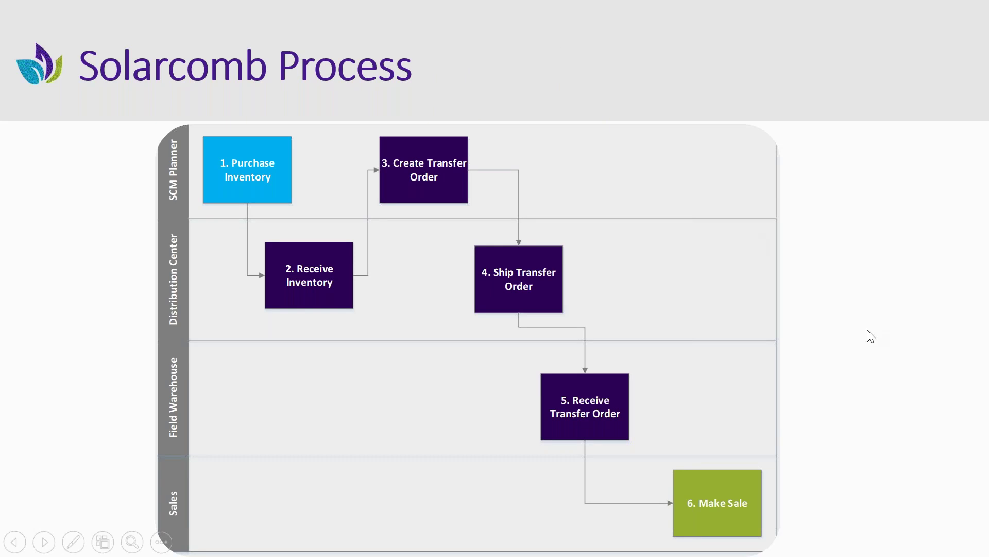
key(alt+Tab)
key(alt+Tab)
key(alt+Tab)
click(533, 356)
Log out of the current TaroWorks account, acknowledging the final sync
click(238, 433)
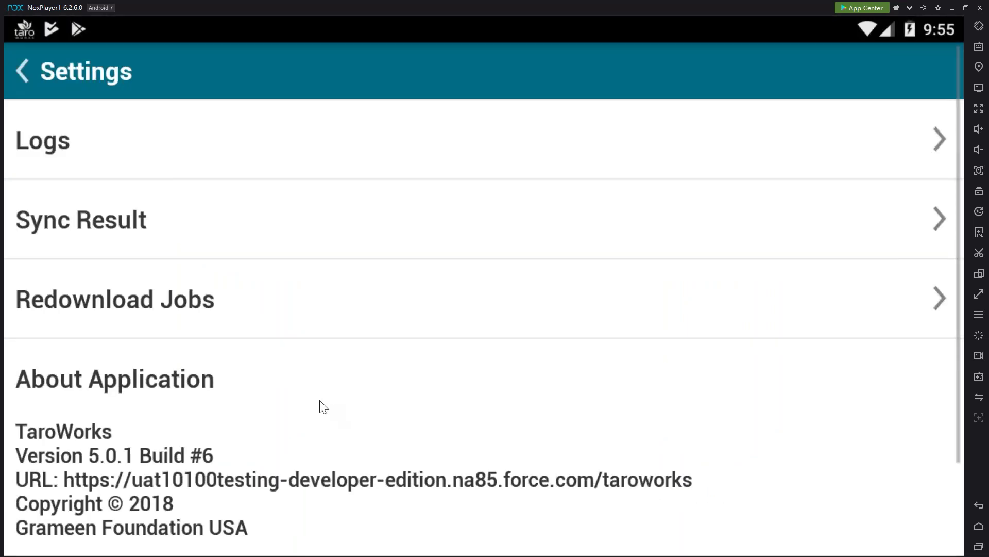
scroll(314, 453, down, 3)
click(294, 487)
click(385, 372)
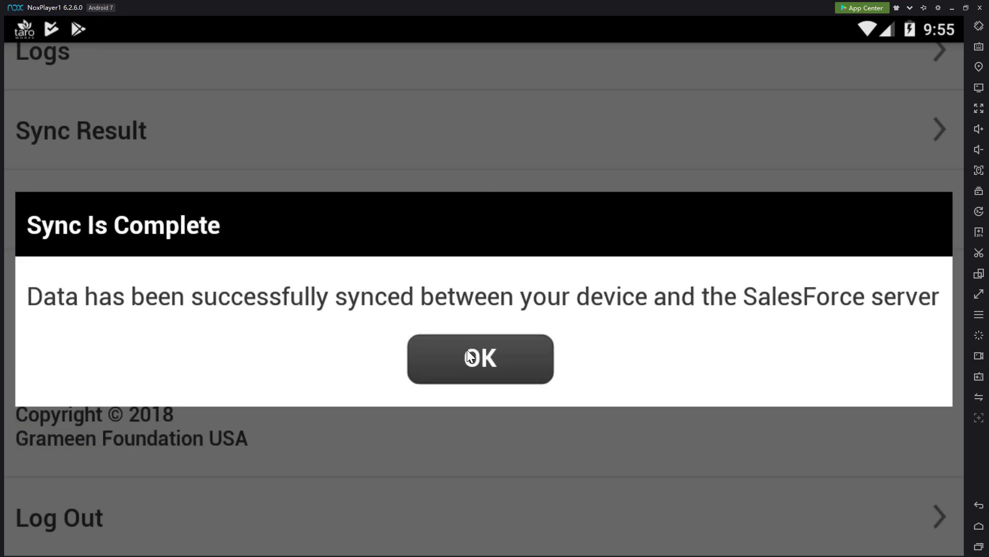
click(469, 356)
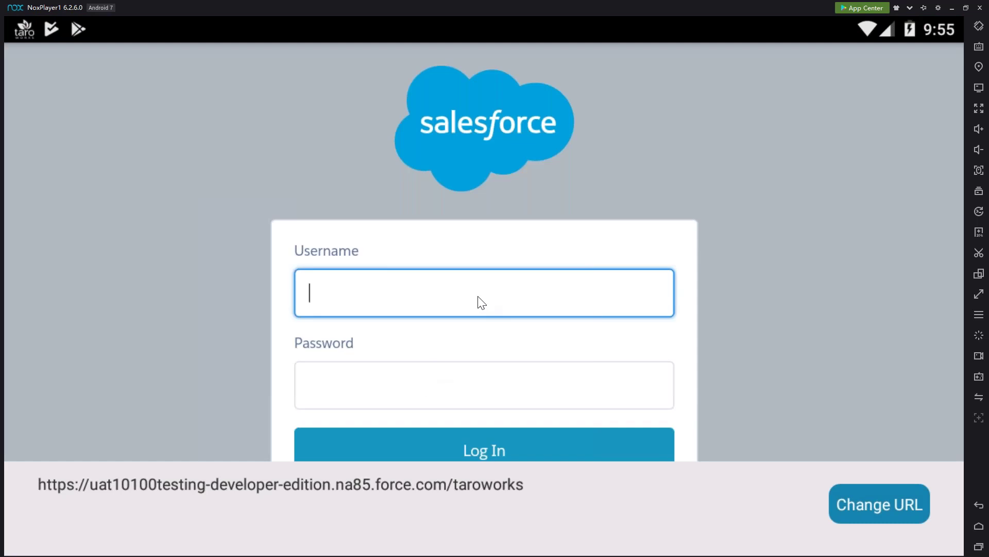
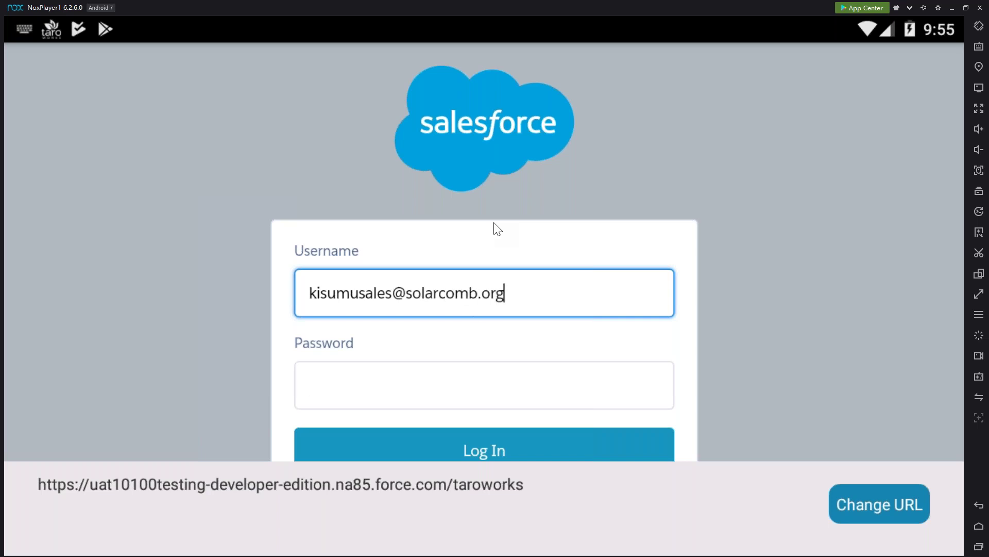
Sign in with another sales user's username and password and allow TaroWorks access
key(Tab)
text(t??c?2?4)
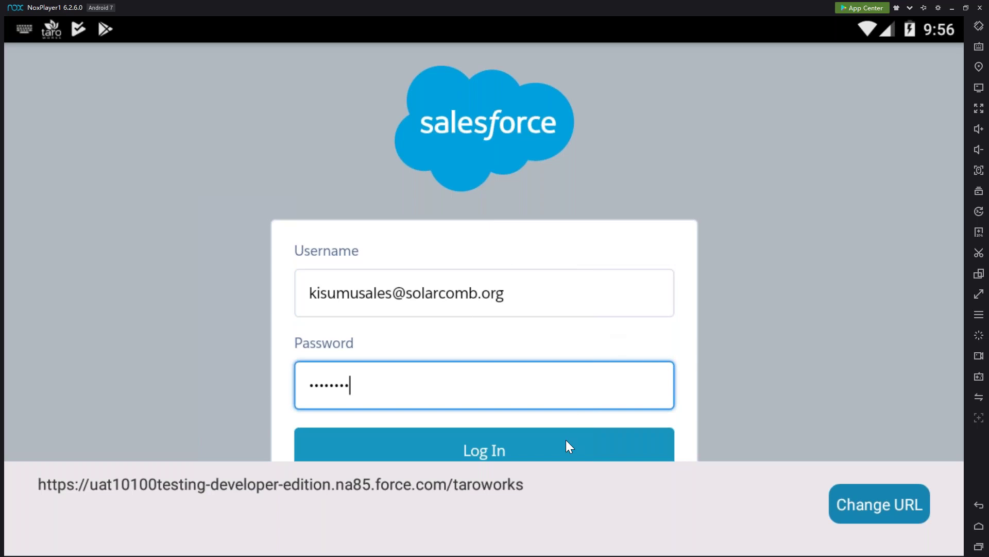
key(Tab)
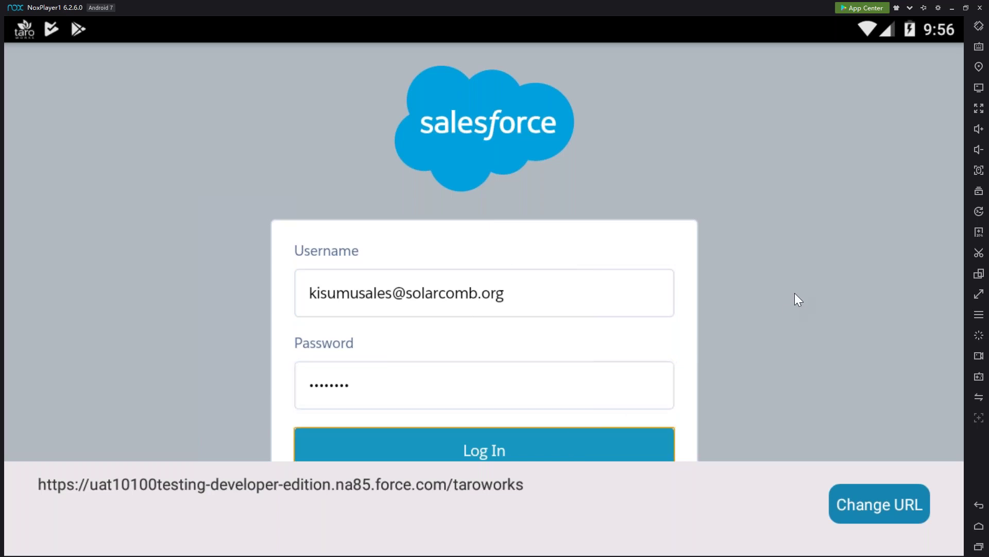
click(520, 444)
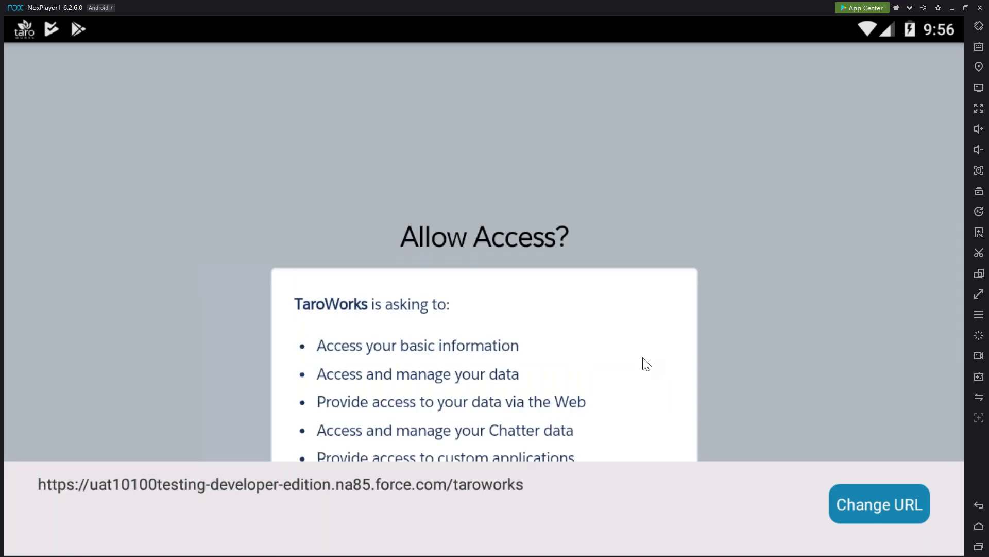
scroll(625, 432, down, 3)
scroll(613, 420, down, 3)
click(597, 427)
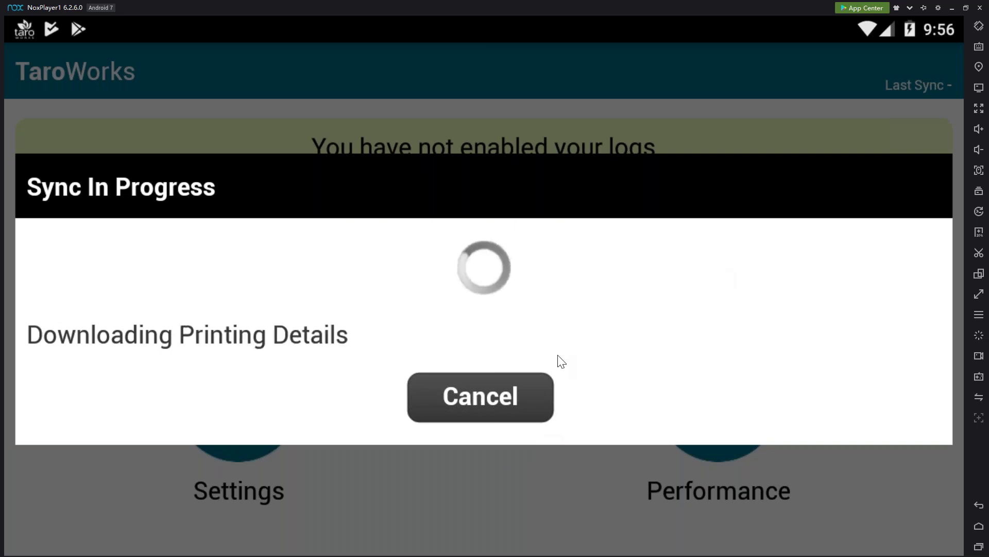
Dismiss the sync message and turn on Record logs on device
click(536, 373)
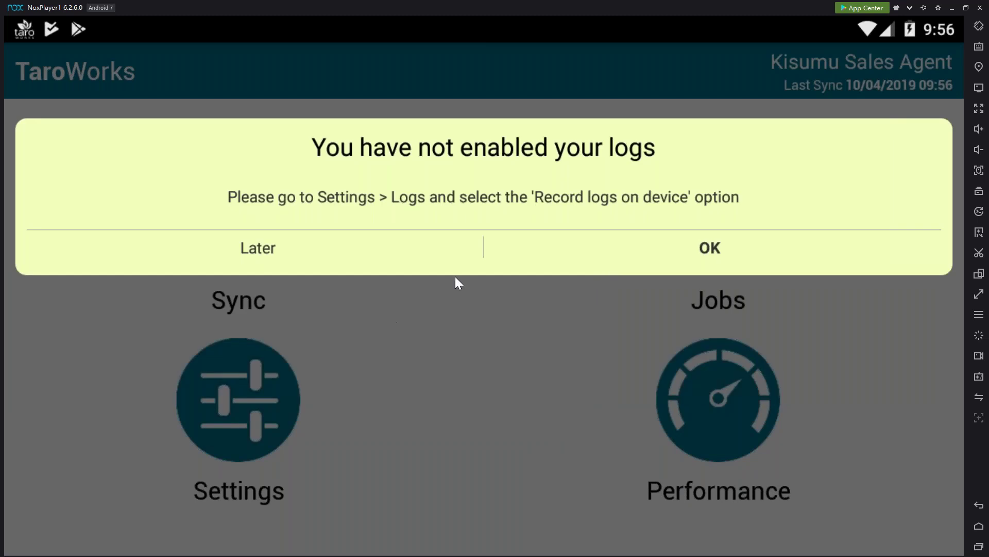
click(659, 253)
click(400, 250)
click(43, 69)
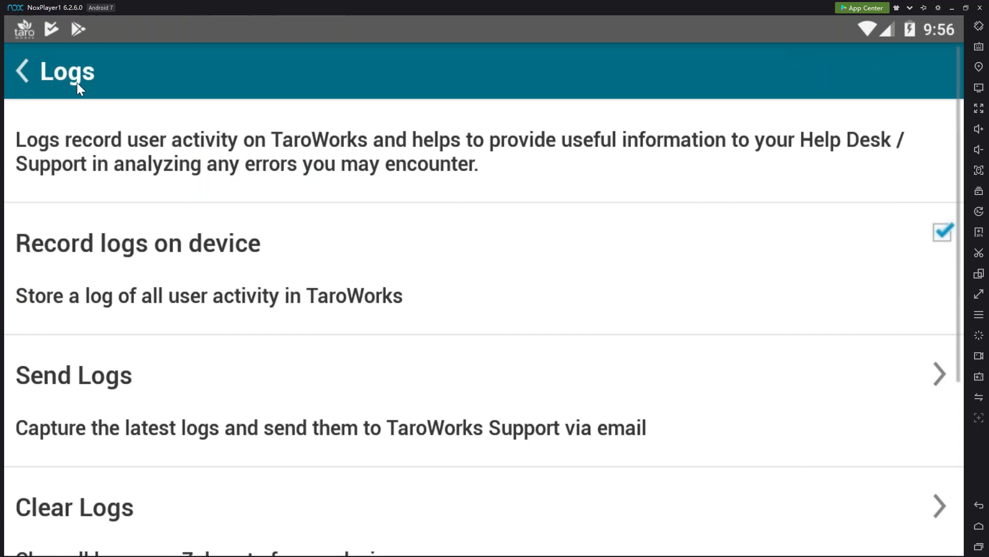
Start a new SL1 Sales Order for a Kisumu customer and continue to product selection
click(618, 276)
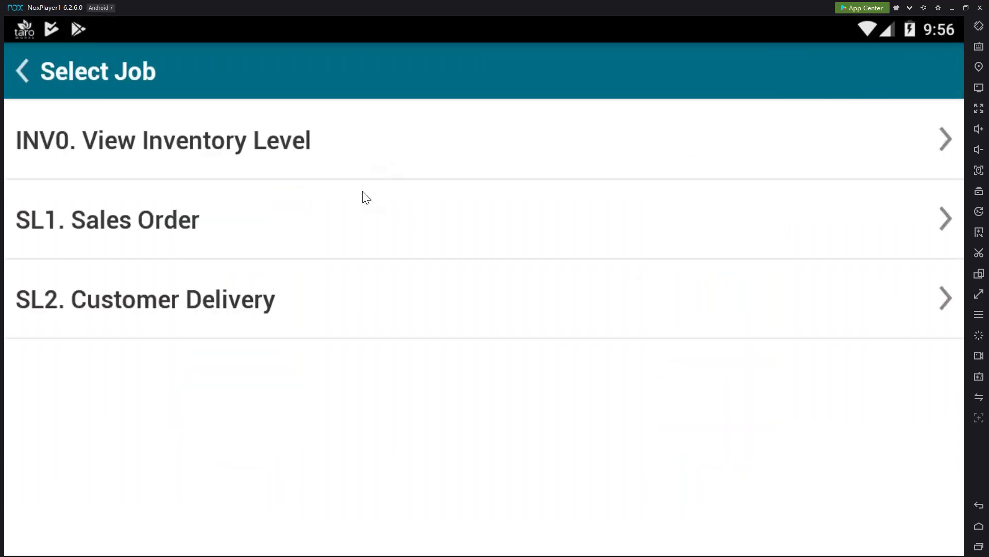
click(383, 206)
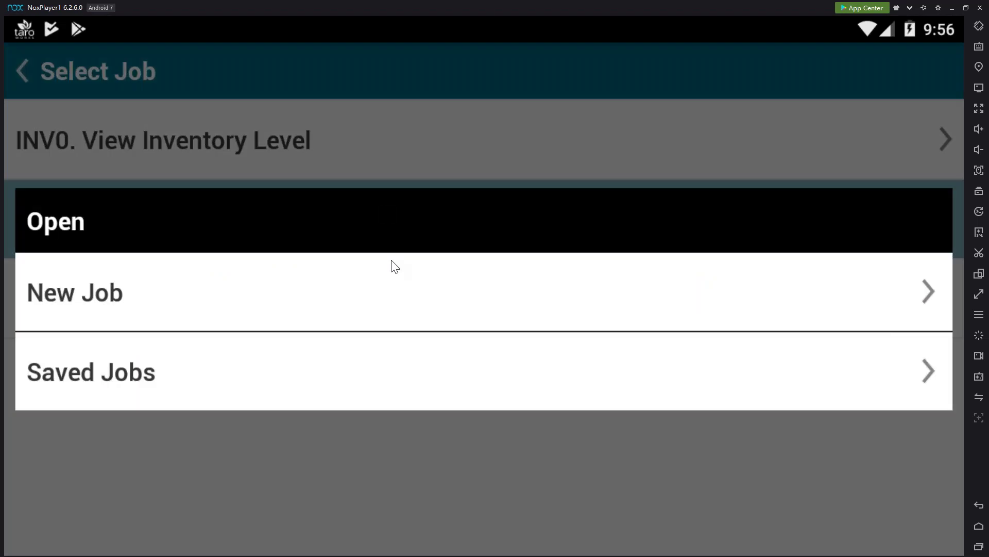
click(392, 278)
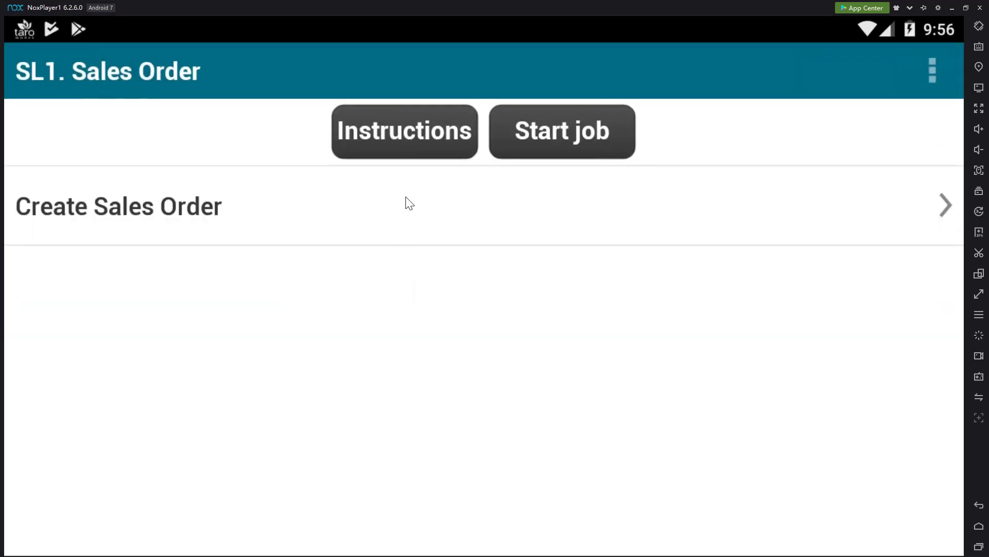
click(409, 212)
click(408, 191)
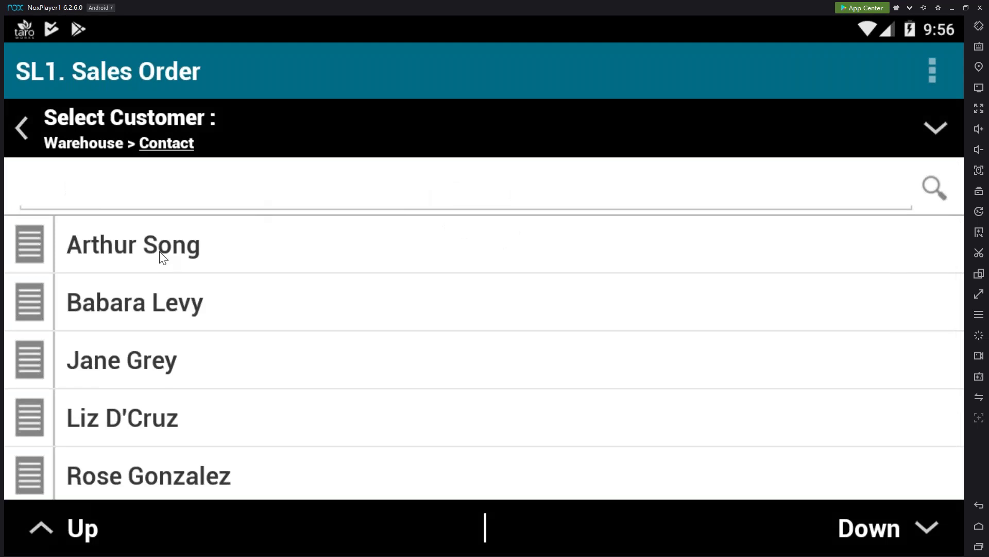
click(231, 319)
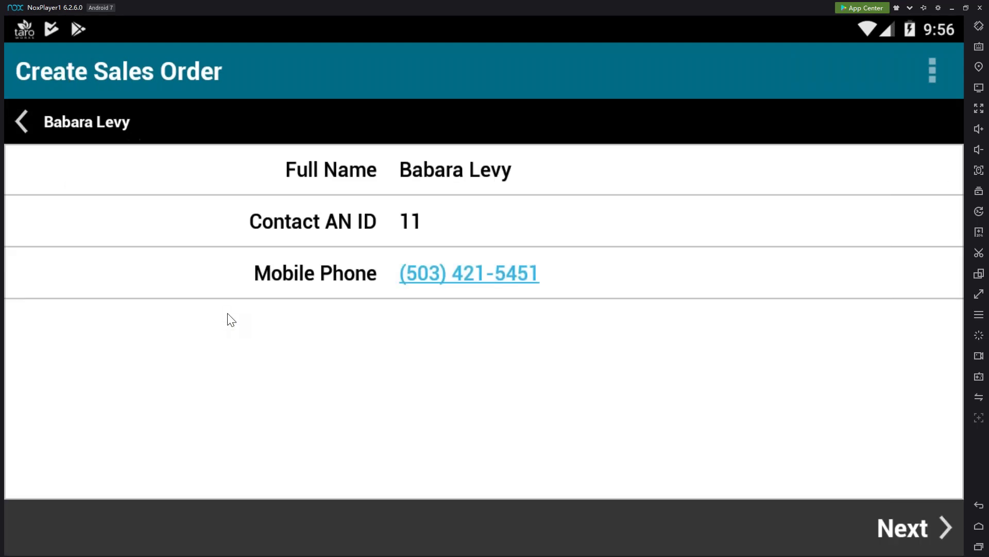
click(906, 529)
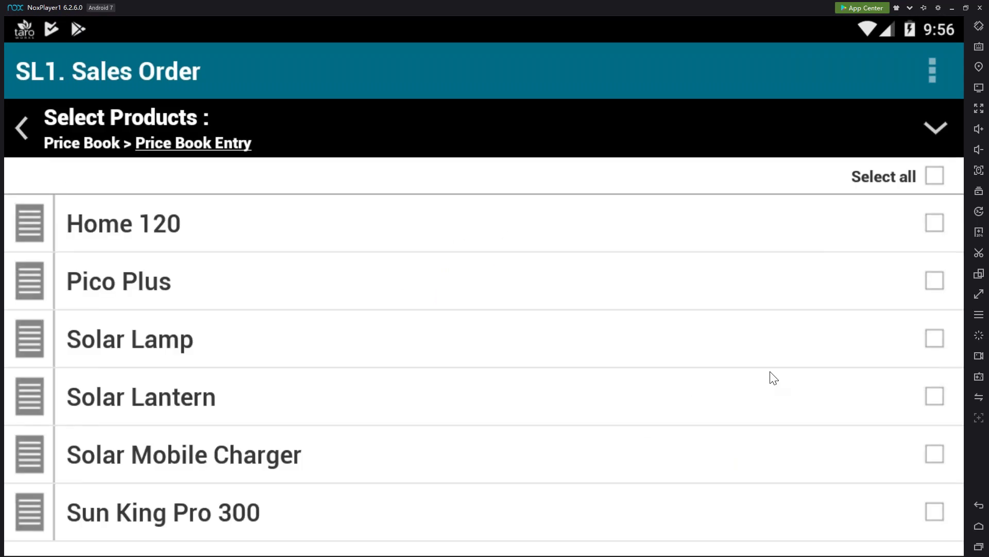
Check the Pico Plus details, then select Home 120 and Pico Plus for the order
click(39, 289)
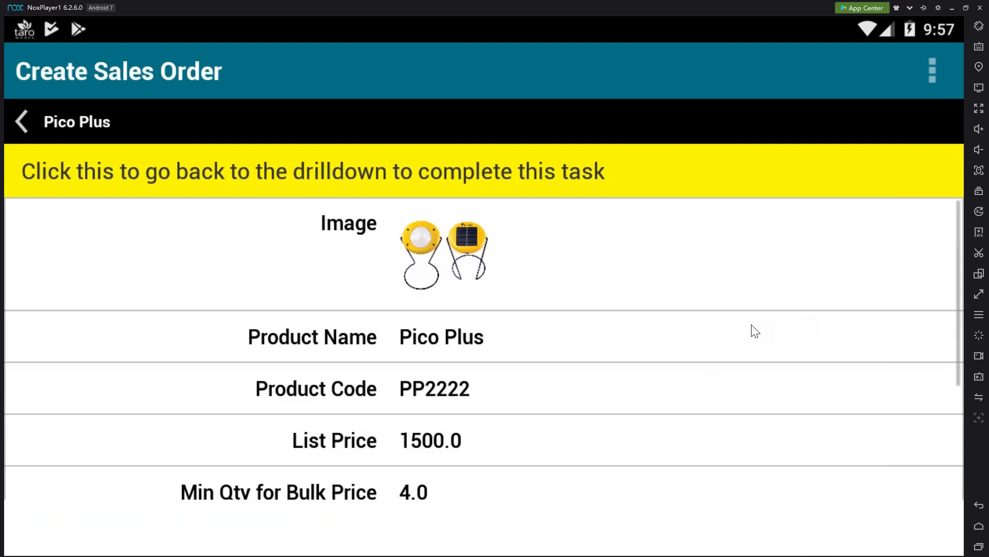
scroll(556, 431, down, 3)
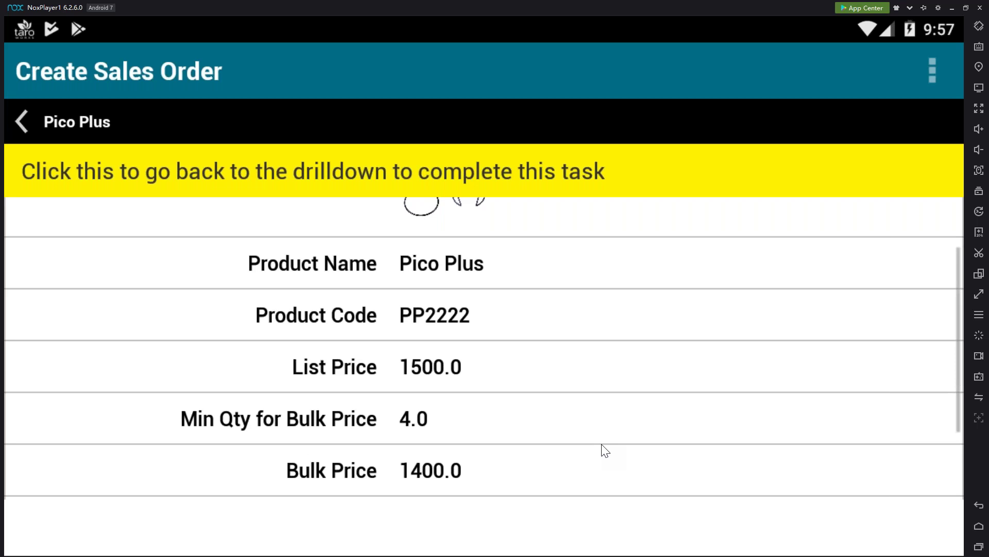
scroll(577, 458, up, 3)
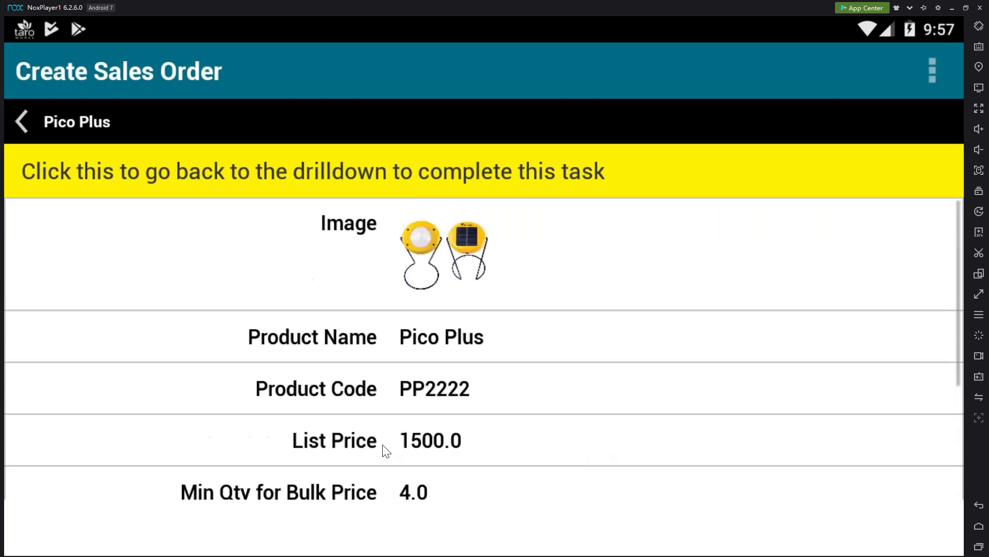
click(24, 132)
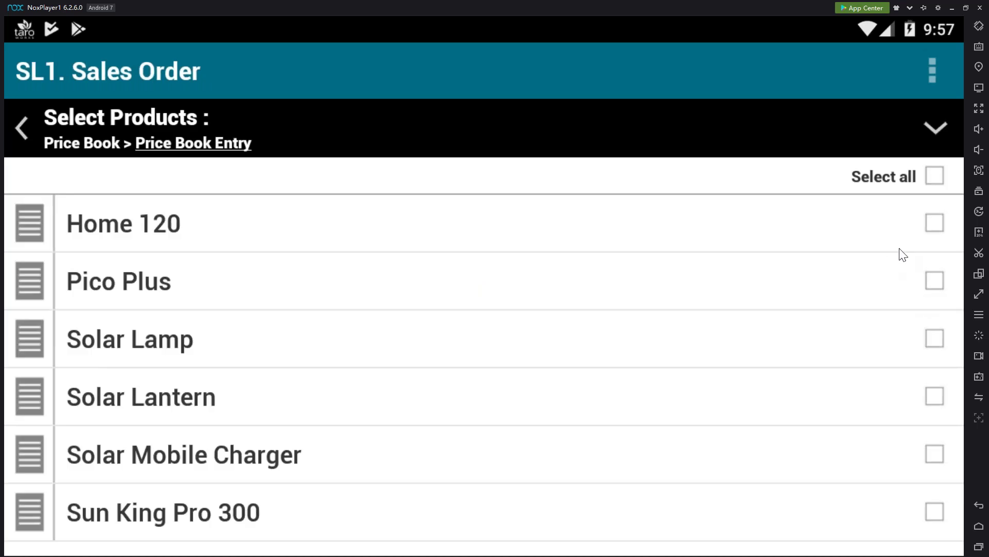
click(936, 221)
click(934, 280)
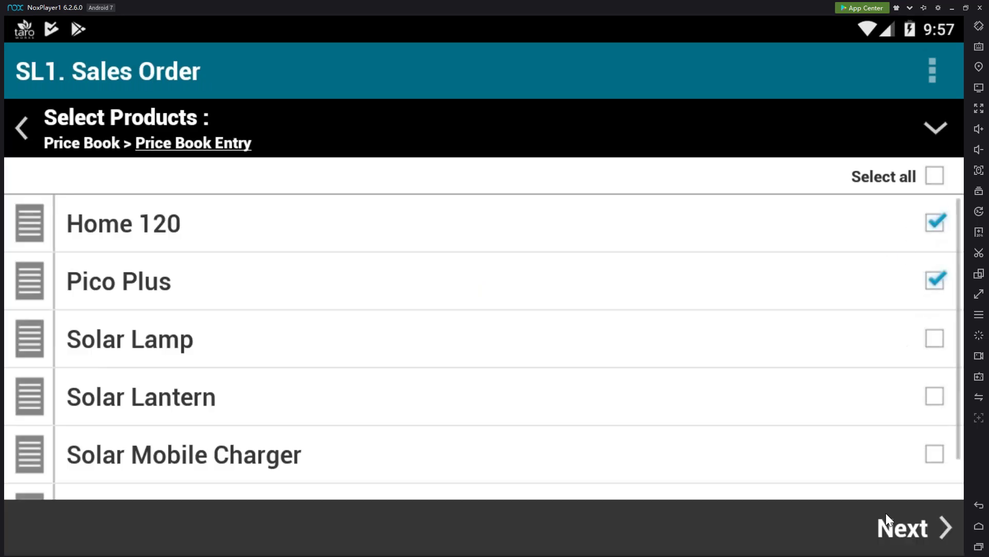
click(920, 536)
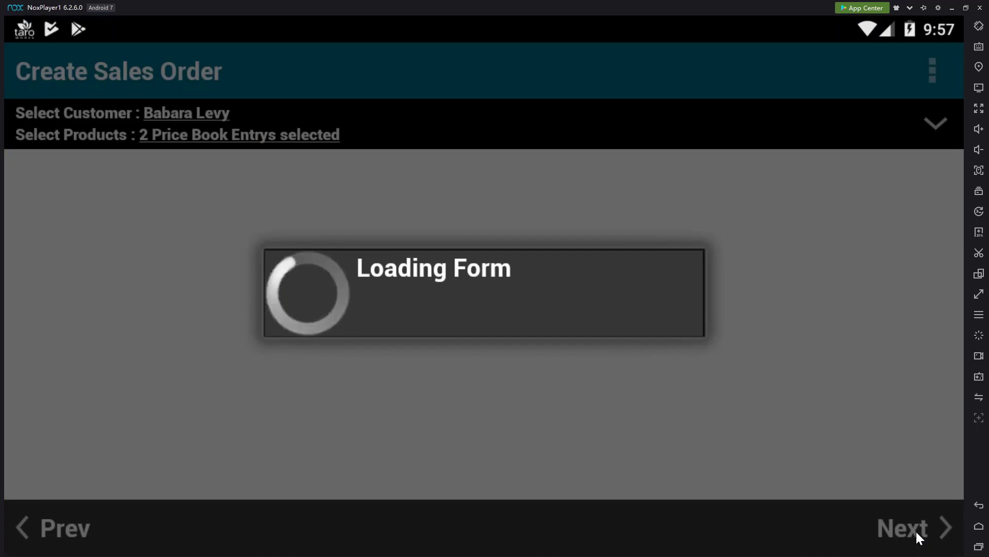
Set the expected delivery date to 15 Apr 2019
scroll(819, 420, down, 4)
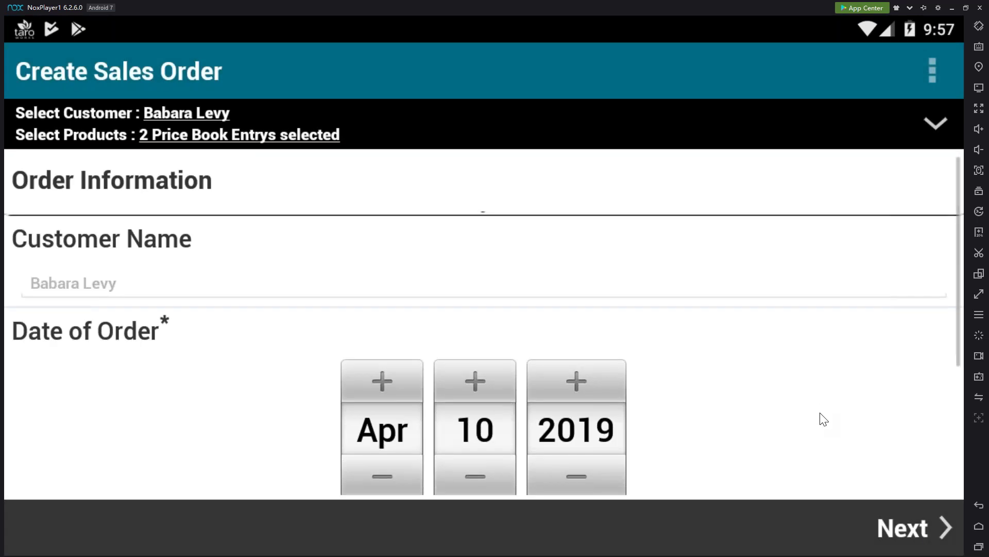
click(488, 381)
click(488, 382)
click(488, 382)
click(487, 381)
click(487, 382)
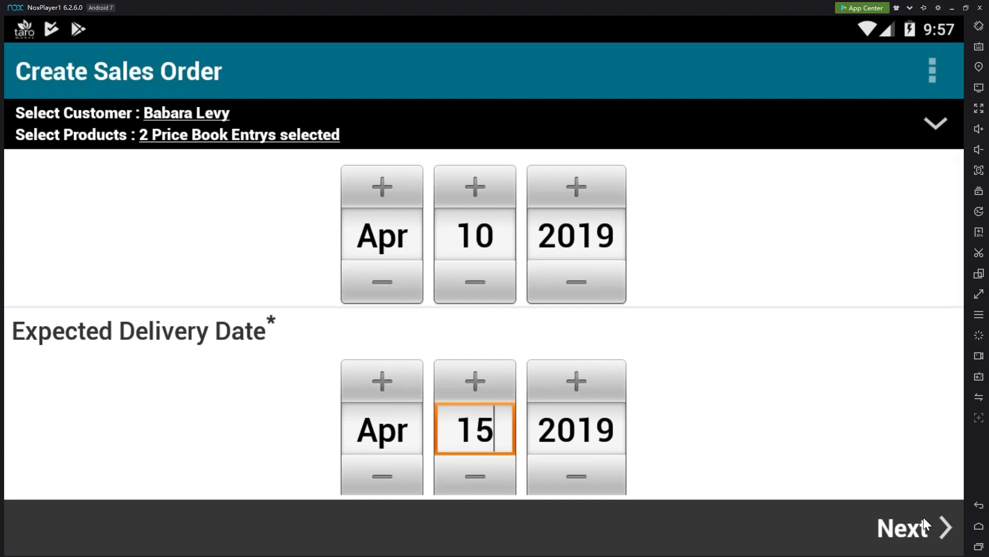
click(924, 519)
Enter quantities 1 for Home 120 and 4 for Pico Plus, totalling 13100
click(848, 321)
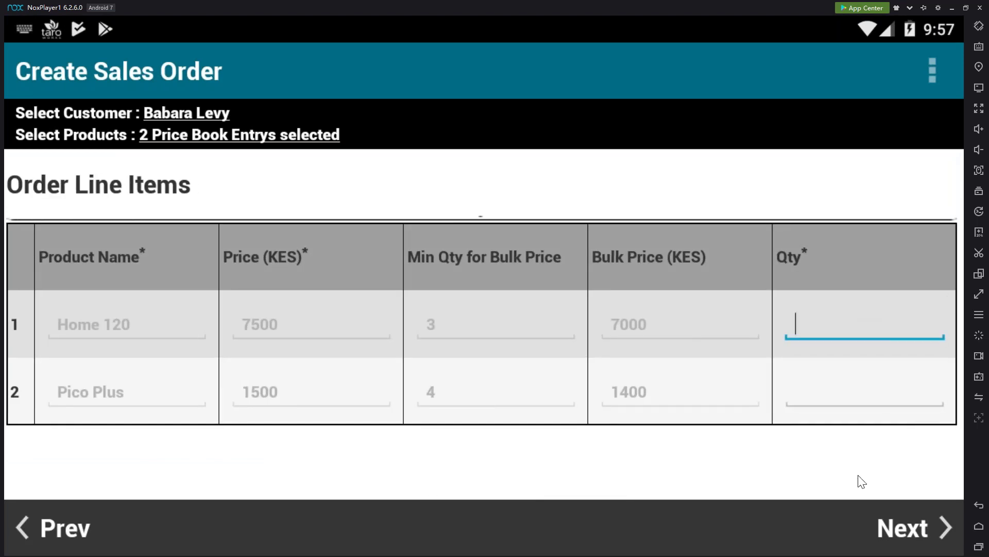
text(1)
click(849, 396)
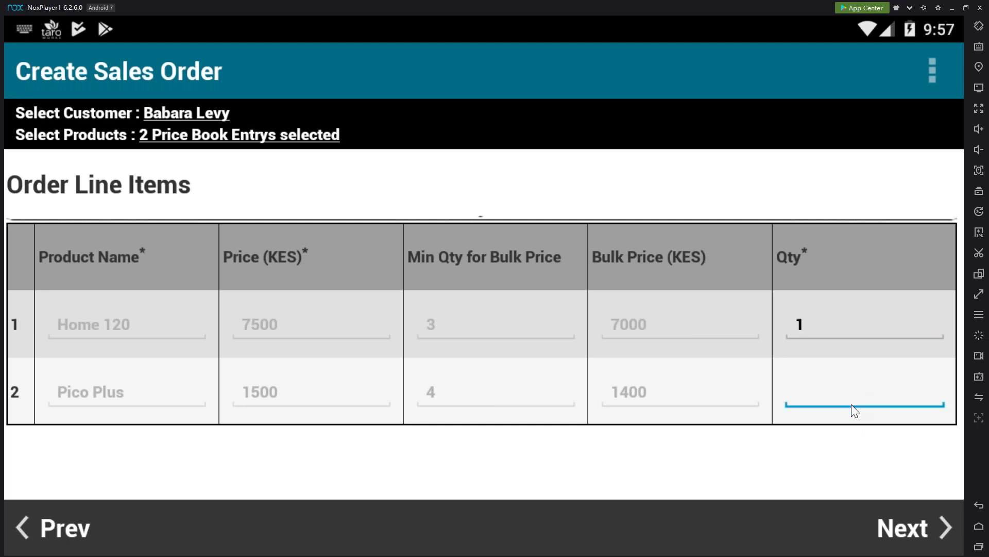
text(4)
click(910, 535)
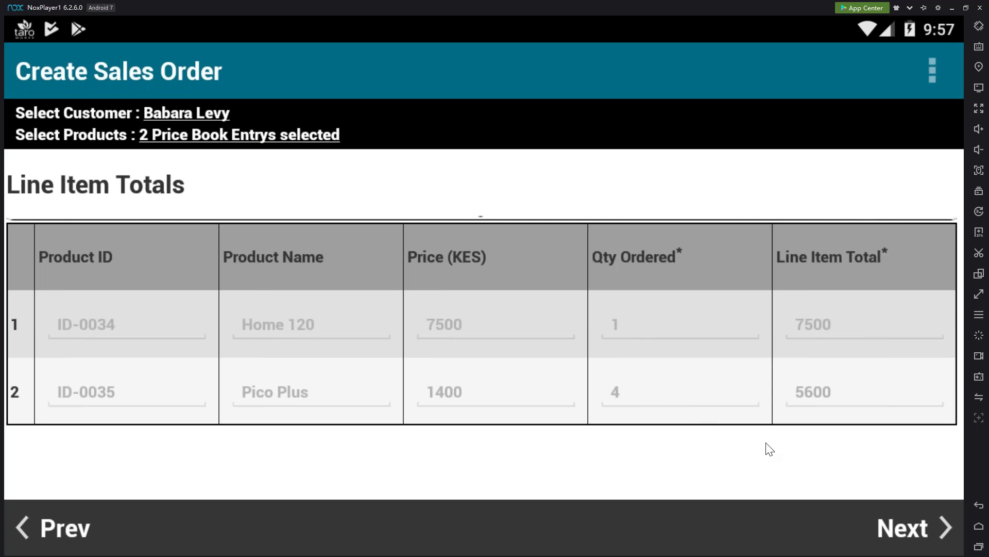
click(917, 529)
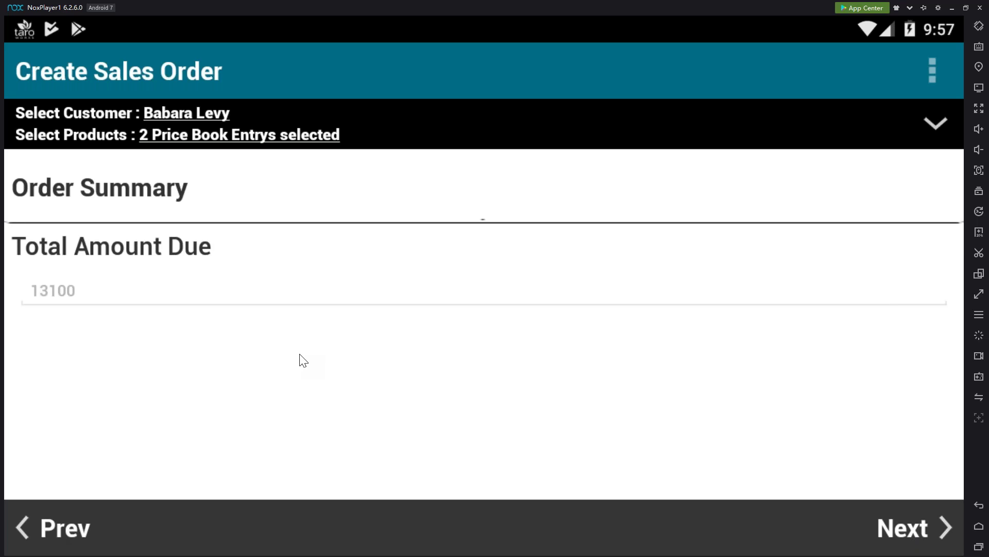
Mark the sales order complete, sync it to Salesforce, and switch to the browser
click(899, 529)
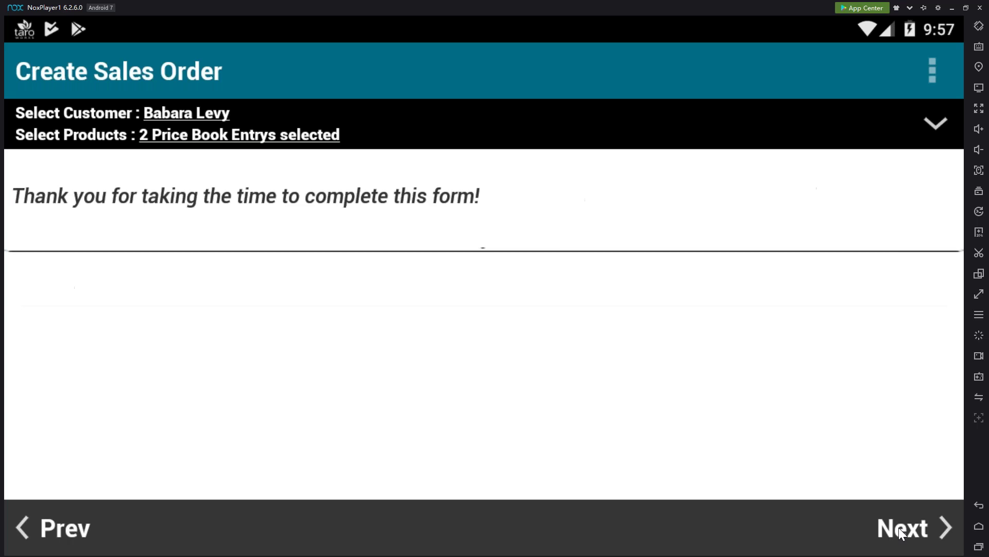
click(898, 527)
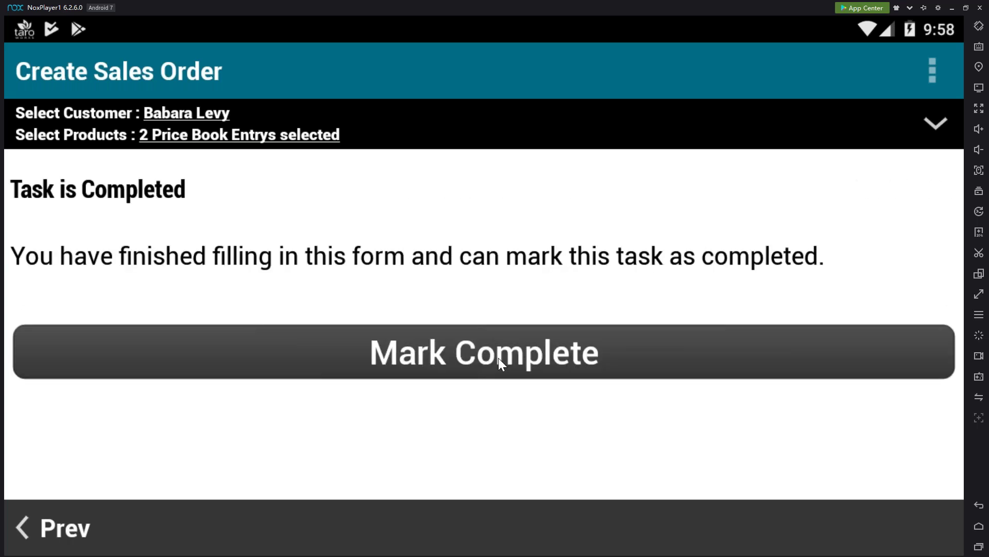
click(499, 358)
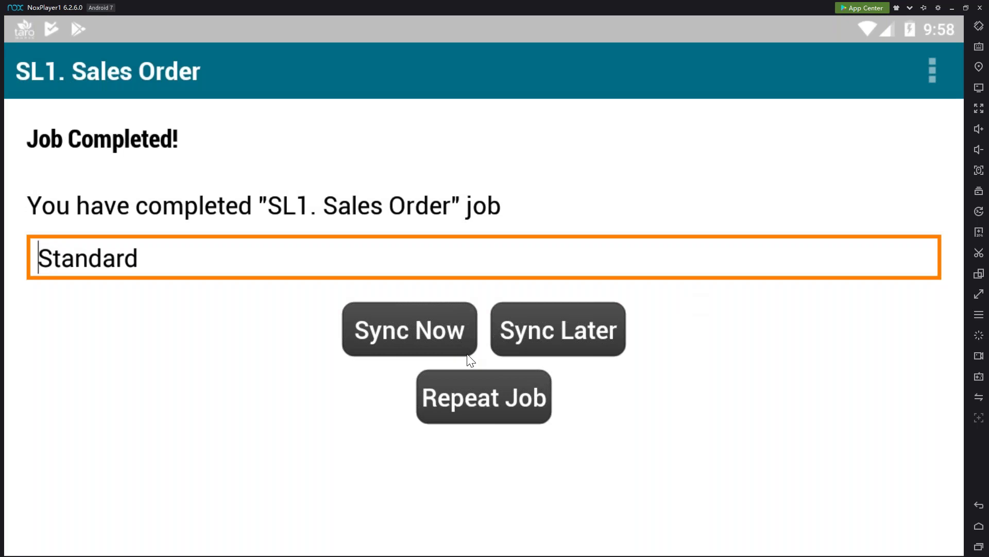
click(467, 355)
key(alt+Tab)
key(alt+Tab)
key(alt+Tab)
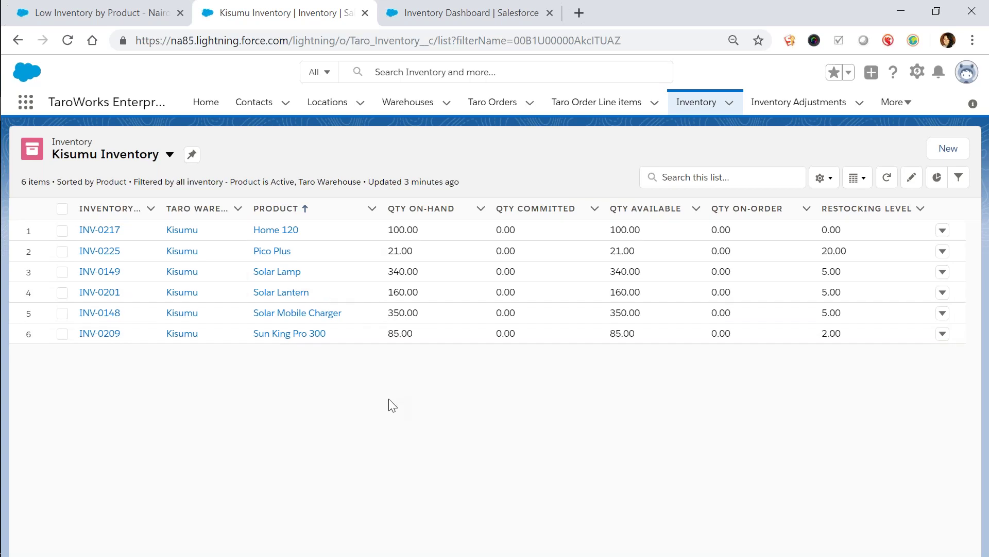
Reload Kisumu Inventory to show 1 Home 120 and 4 Pico Plus committed, then return to the emulator
click(67, 40)
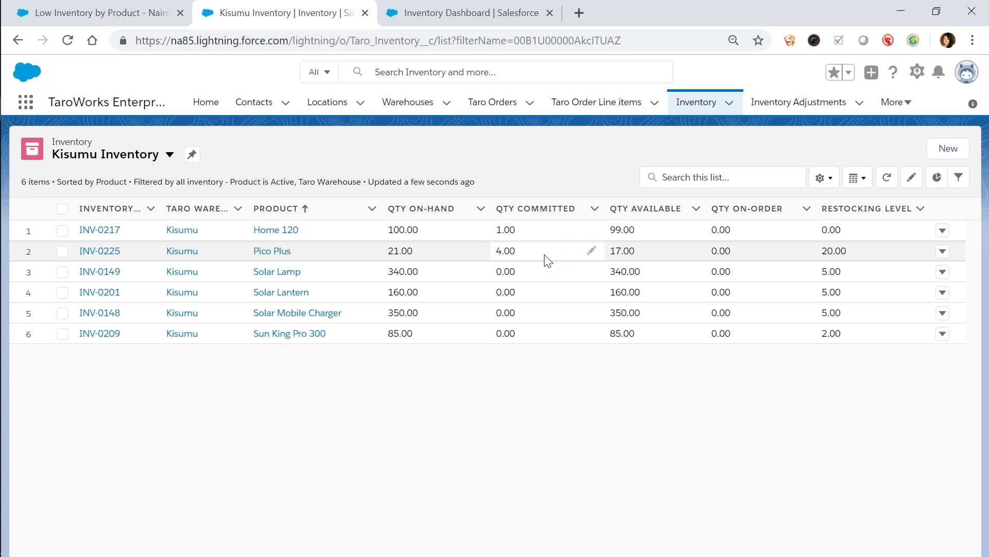
key(alt+Tab)
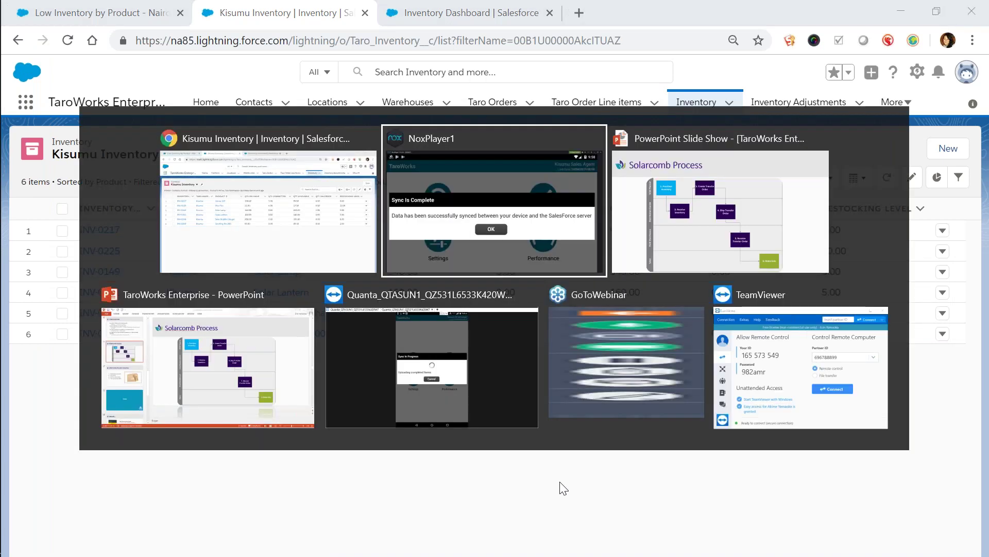
Start an SL2 Customer Delivery job for Kisumu's 2019-04-15 order, selecting all its line items
click(496, 353)
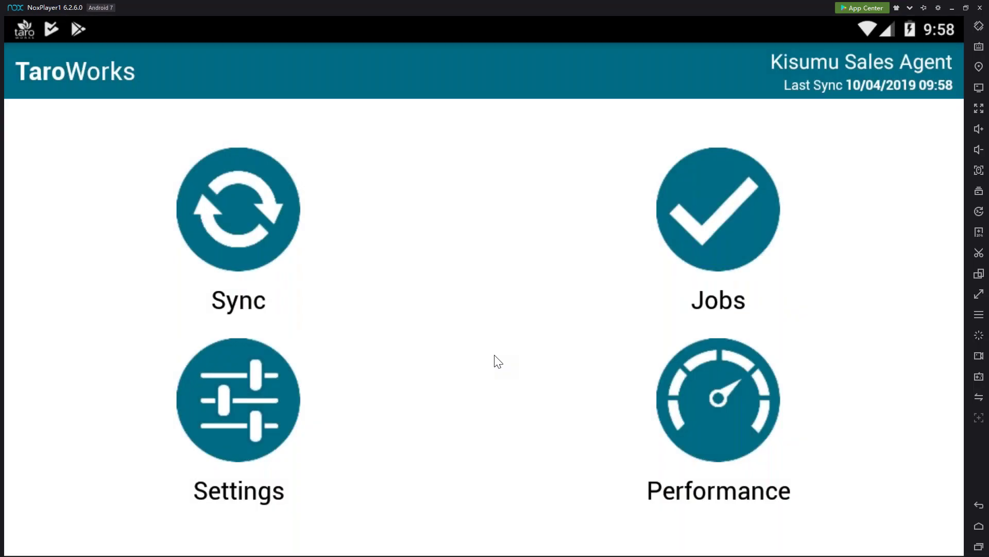
click(731, 243)
click(598, 277)
click(599, 281)
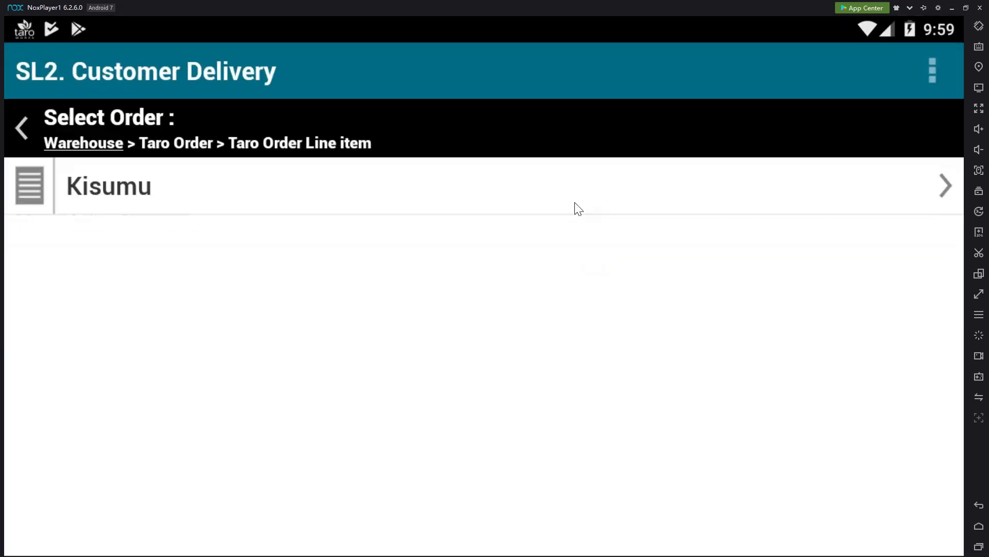
click(578, 208)
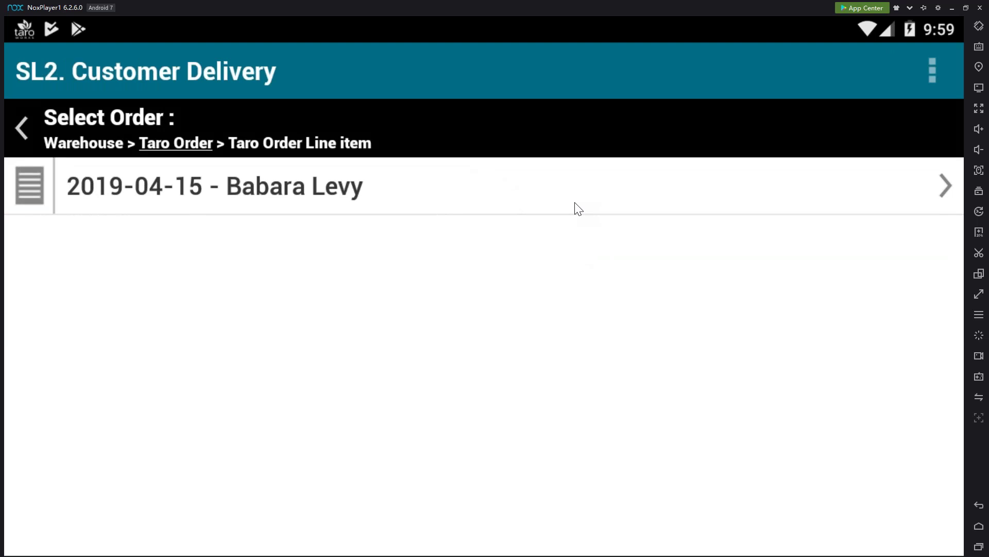
click(578, 208)
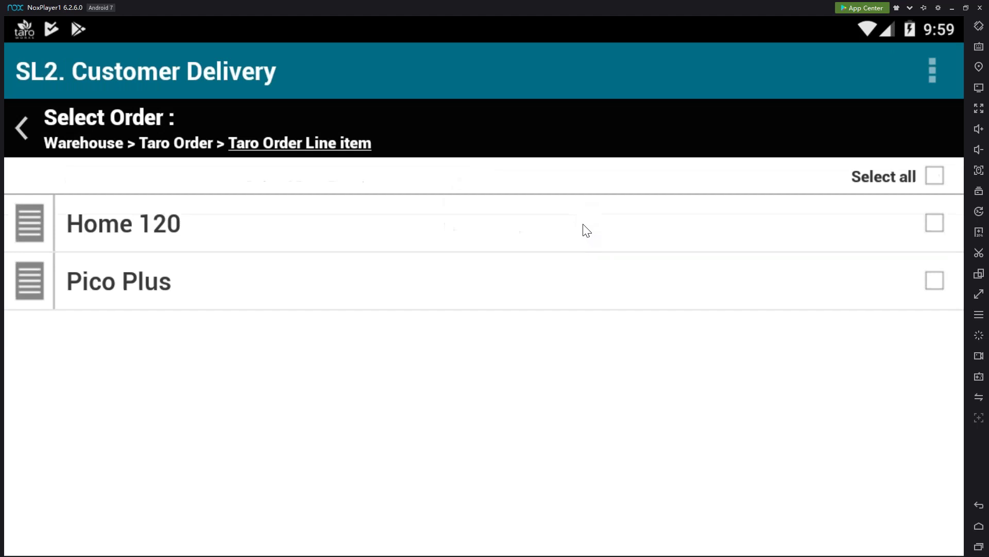
click(934, 176)
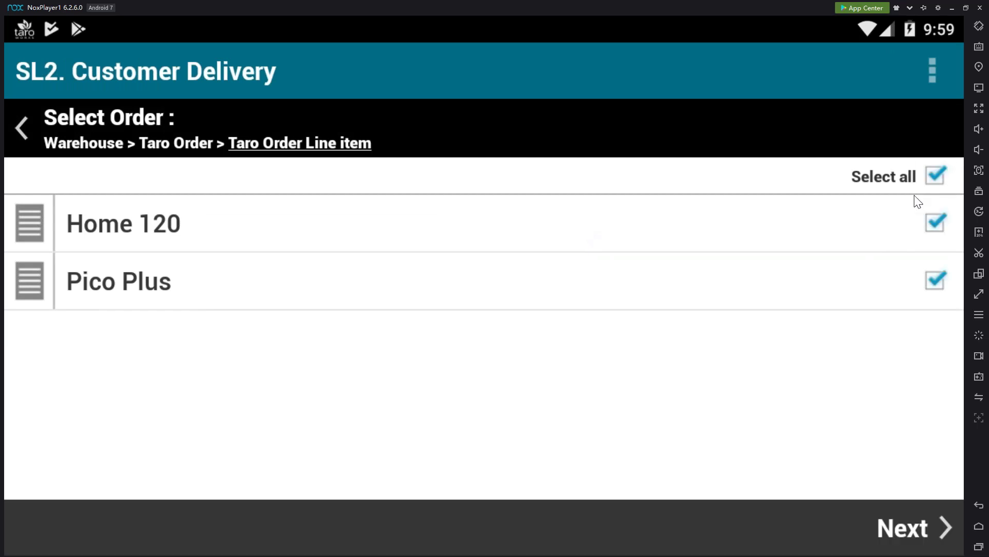
click(917, 533)
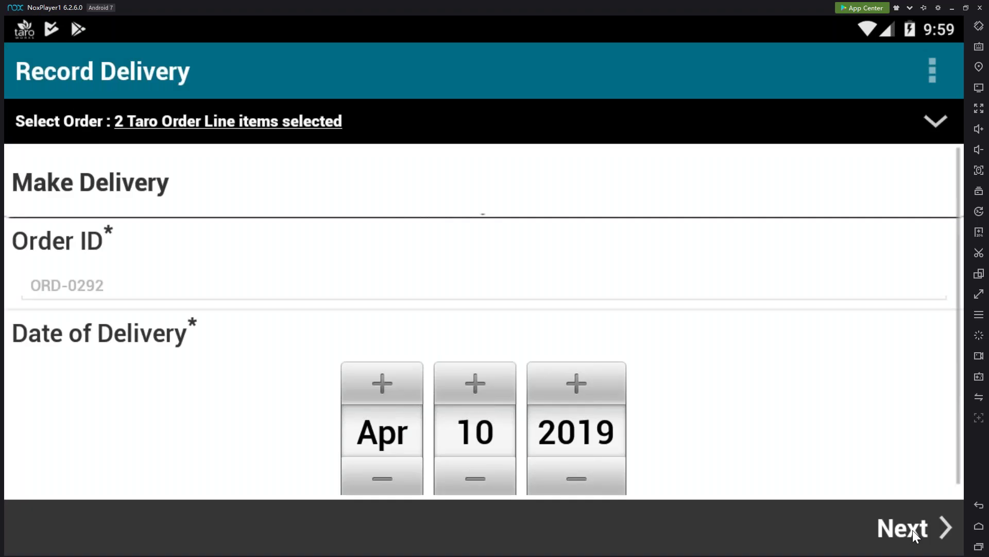
Record 1 Home 120 and 4 Pico Plus delivered, skipping the photo, with no additional deliveries
click(916, 539)
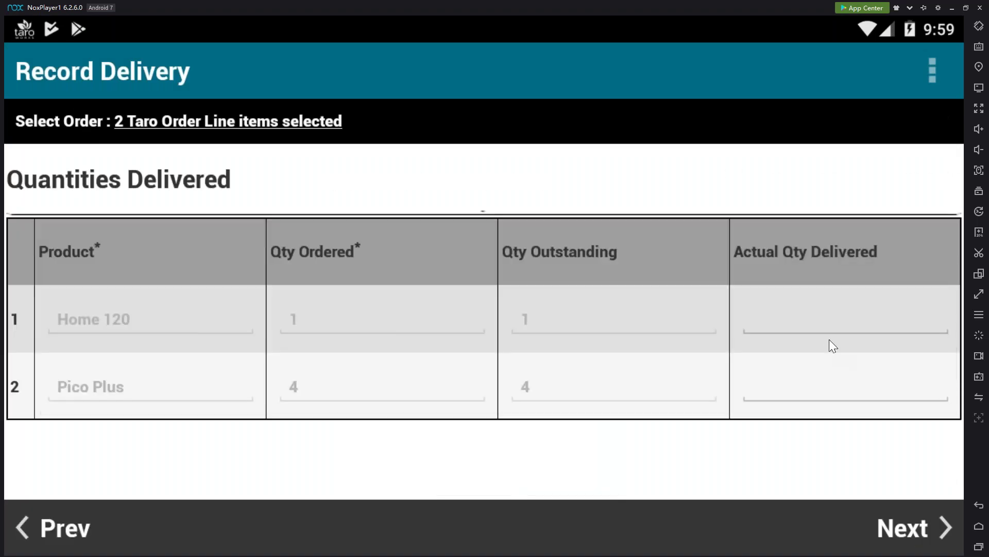
click(826, 331)
text(1)
click(831, 395)
text(4)
click(904, 518)
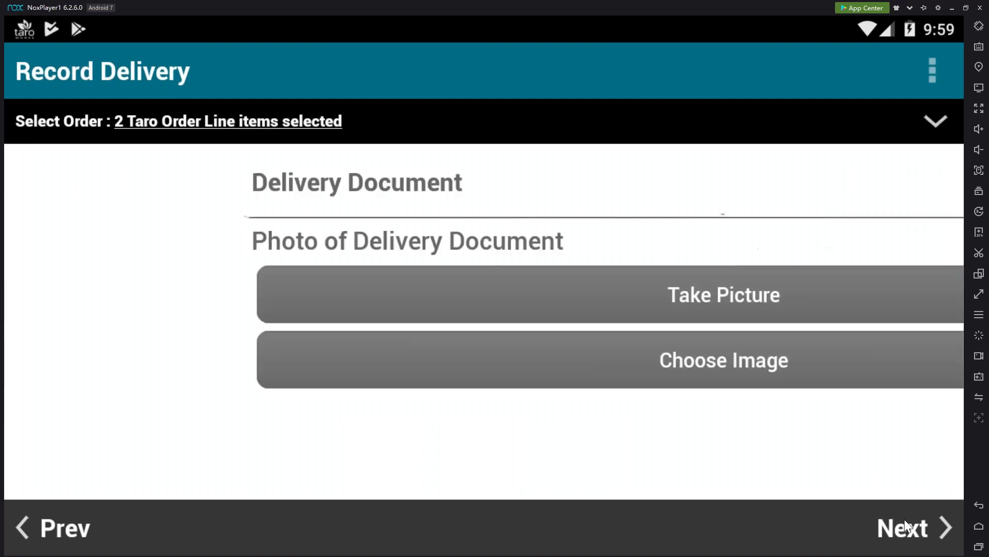
click(904, 526)
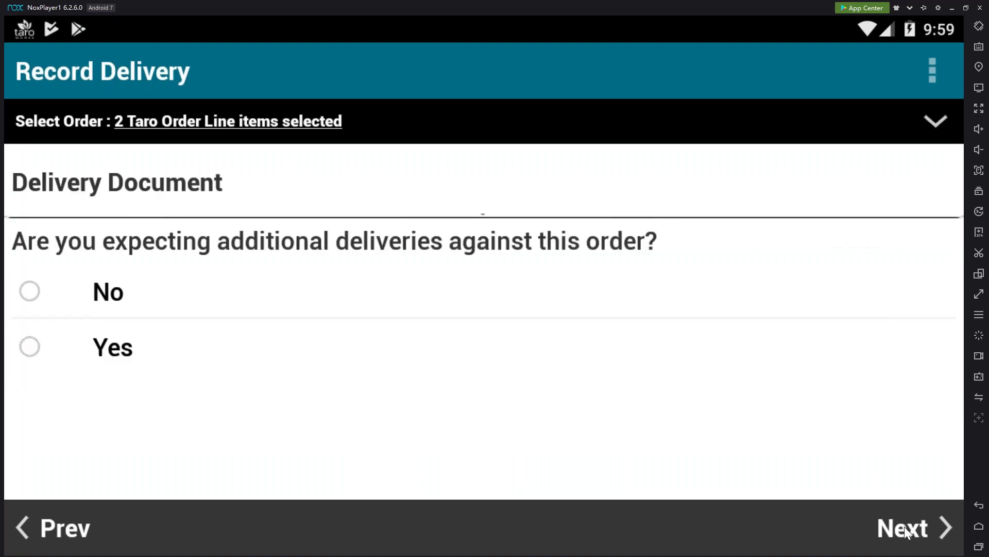
click(316, 301)
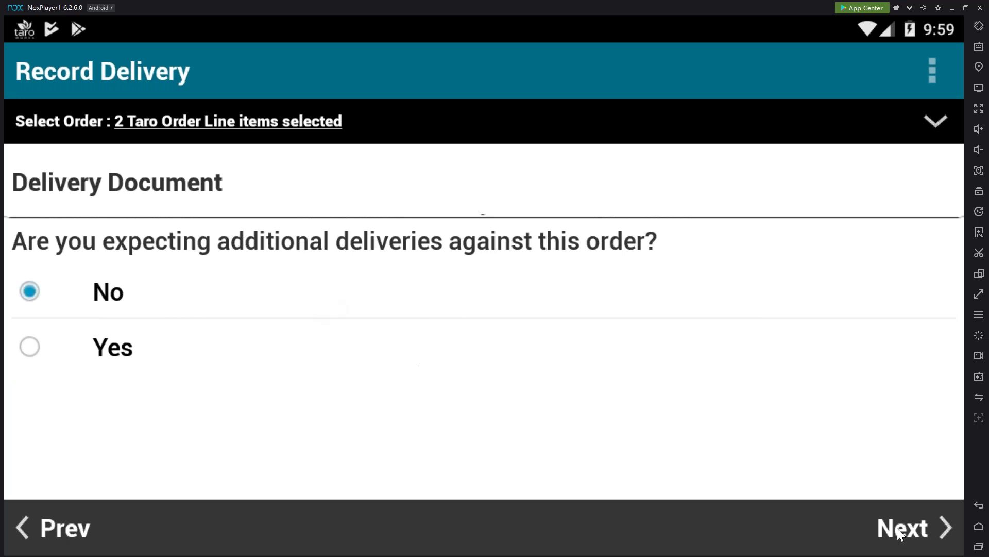
click(928, 530)
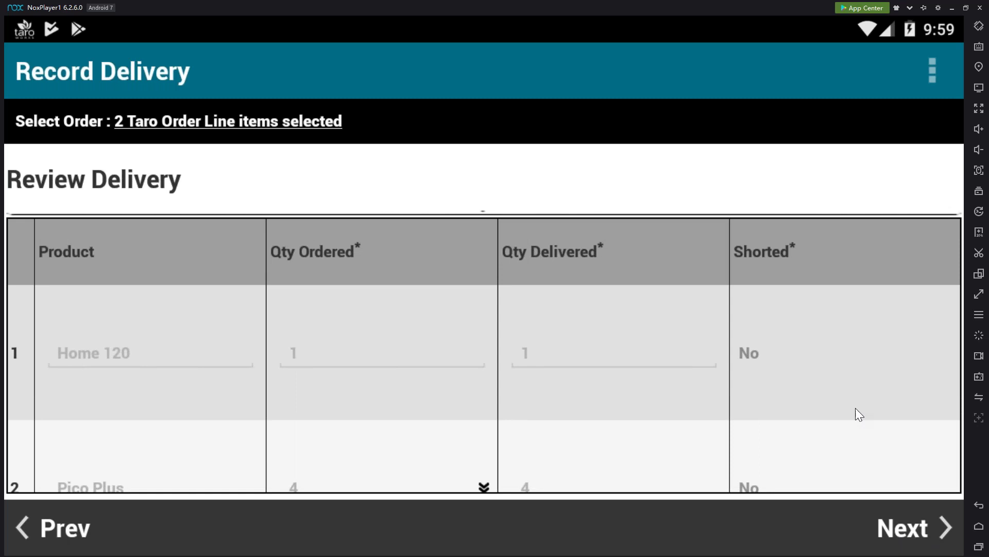
Mark the delivery job complete, sync it now, and switch to the Salesforce inventory list
scroll(848, 376, down, 2)
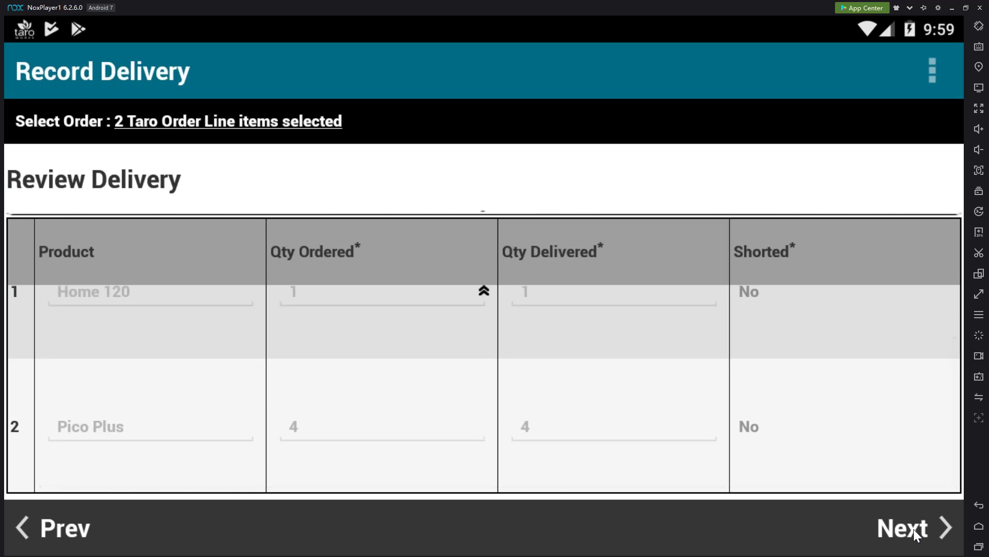
click(913, 529)
click(914, 528)
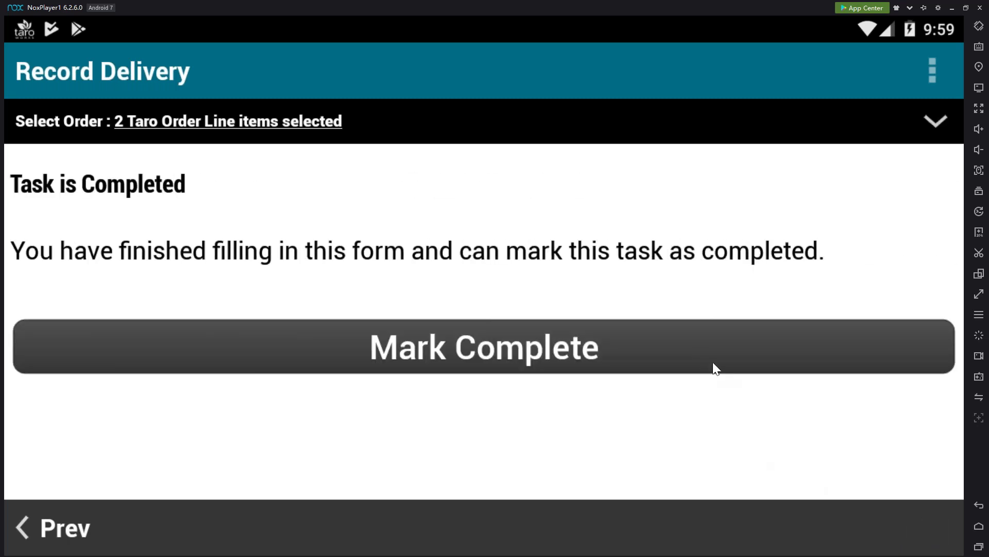
click(530, 345)
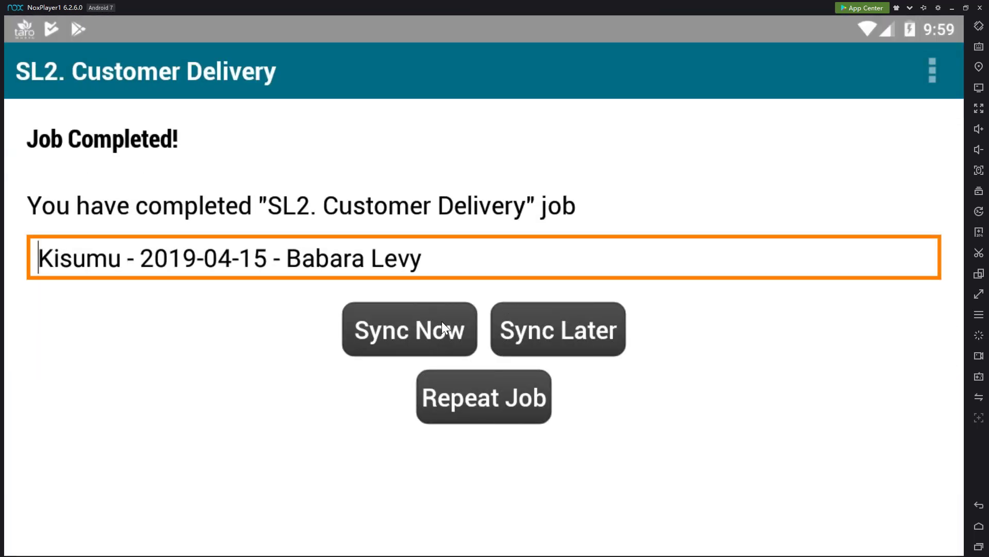
click(441, 321)
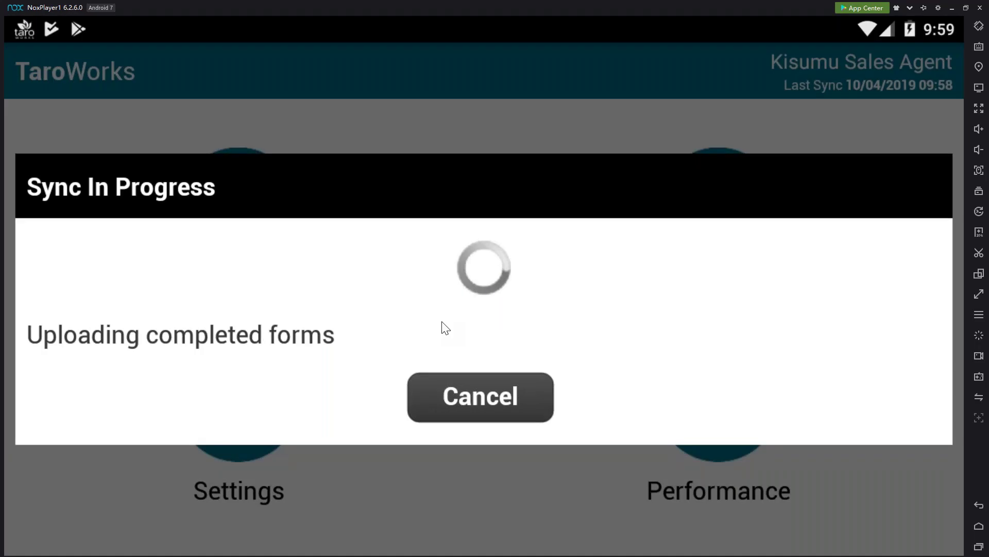
key(alt+Tab)
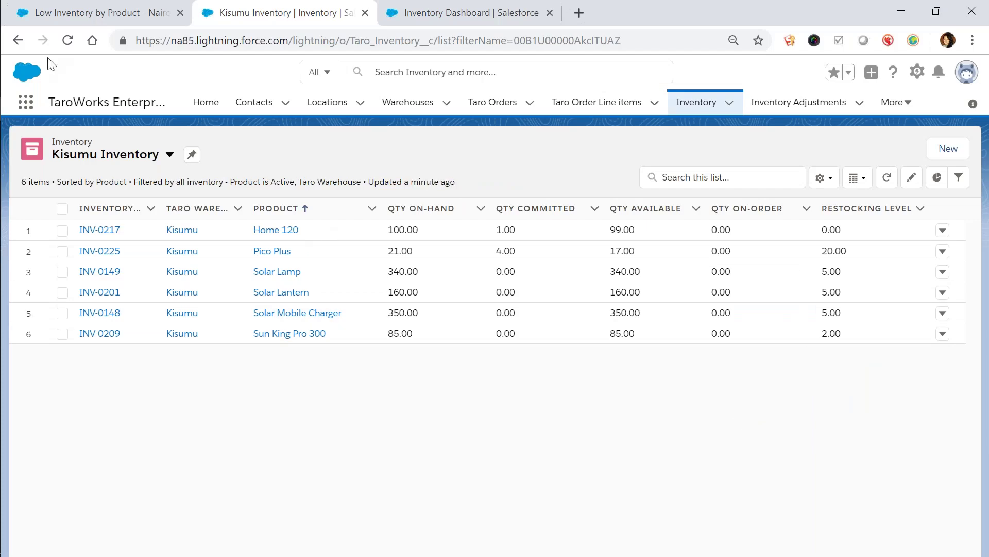
Reload Kisumu Inventory showing Pico Plus 17 and Home 120 99, then dismiss the emulator's sync message
click(68, 41)
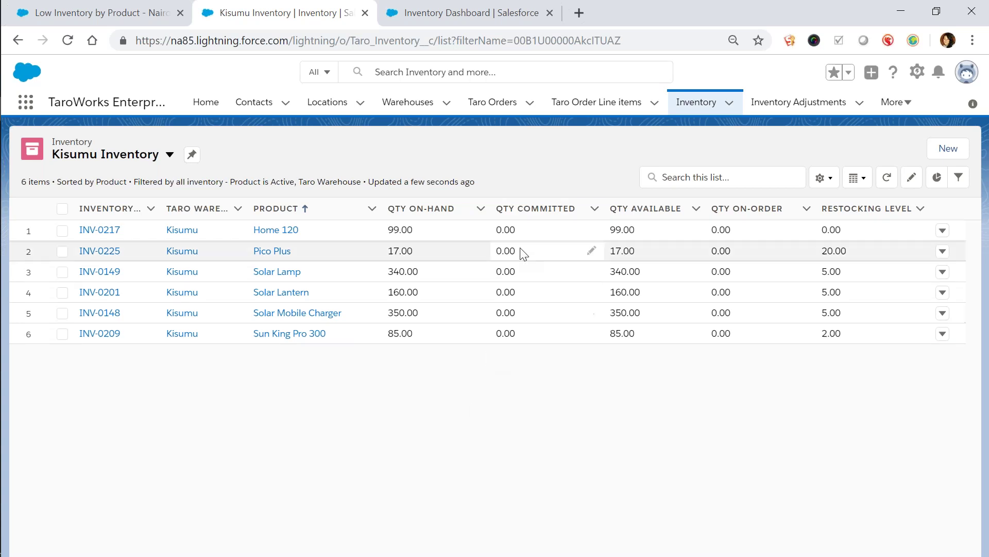
key(alt+Tab)
click(514, 363)
key(alt+Tab)
key(alt+Tab)
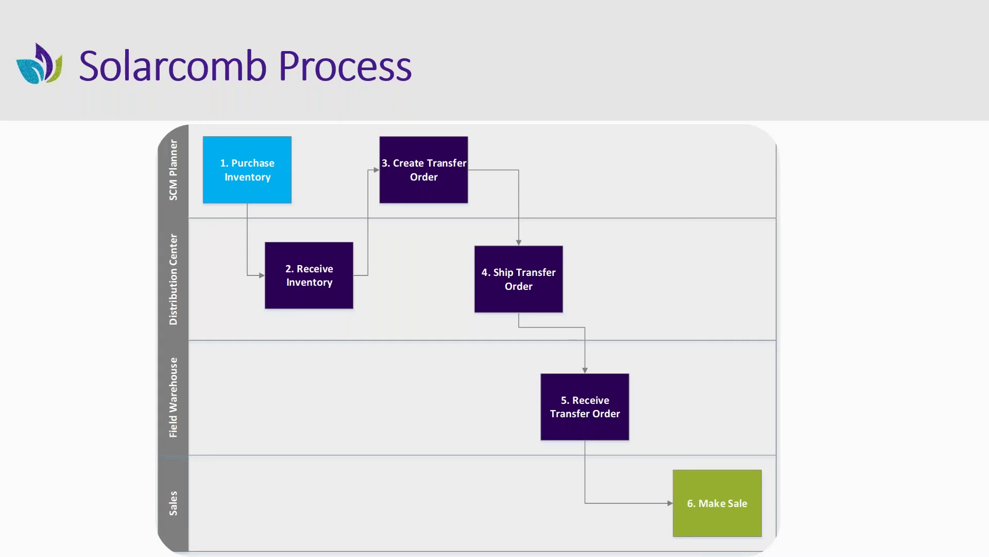
Advance the slide show to Solarcomb Discrete Scenarios, then switch back to the emulator
key(Right)
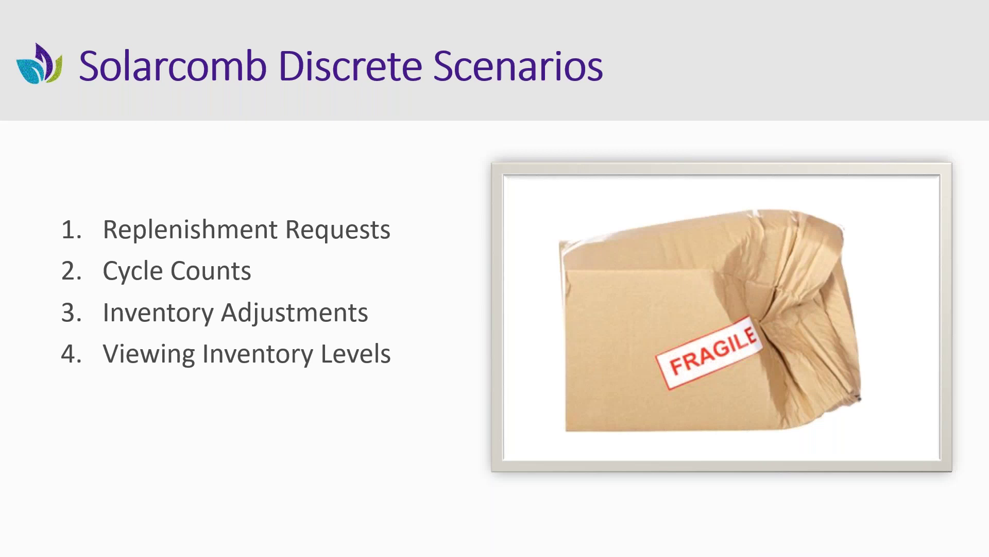
key(alt+Tab)
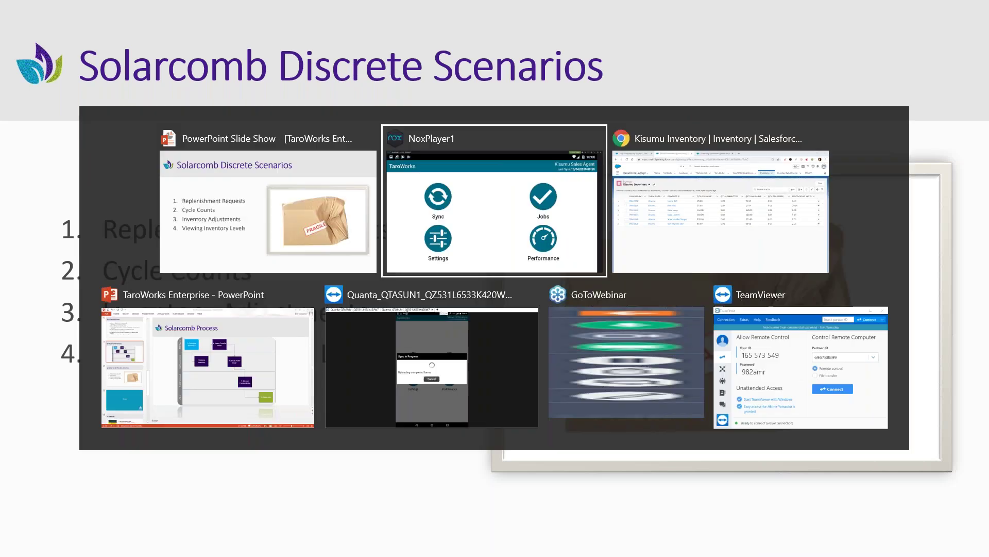
Log the Kisumu Sales Agent out of TaroWorks, dismissing the sync message
click(238, 393)
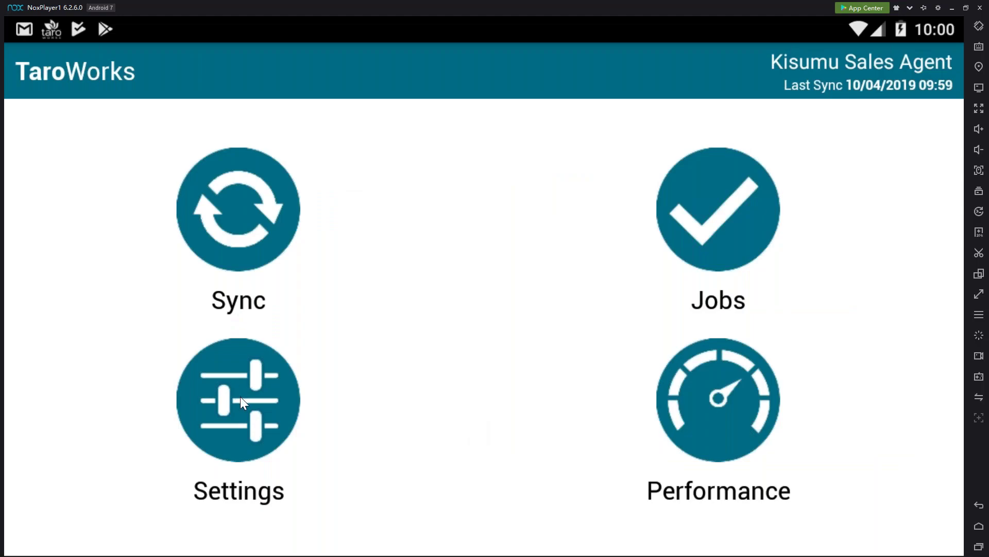
scroll(307, 454, down, 2)
click(319, 503)
click(397, 380)
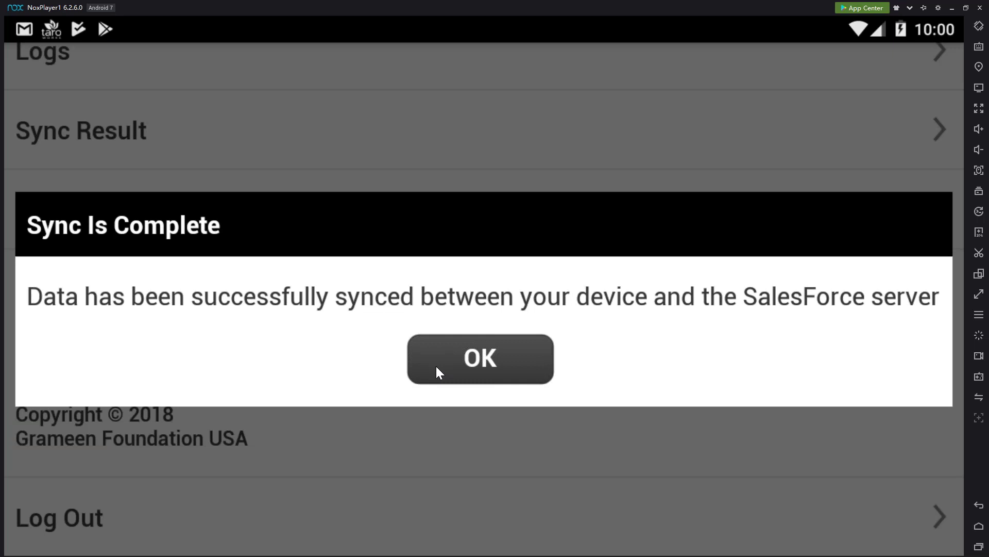
click(436, 370)
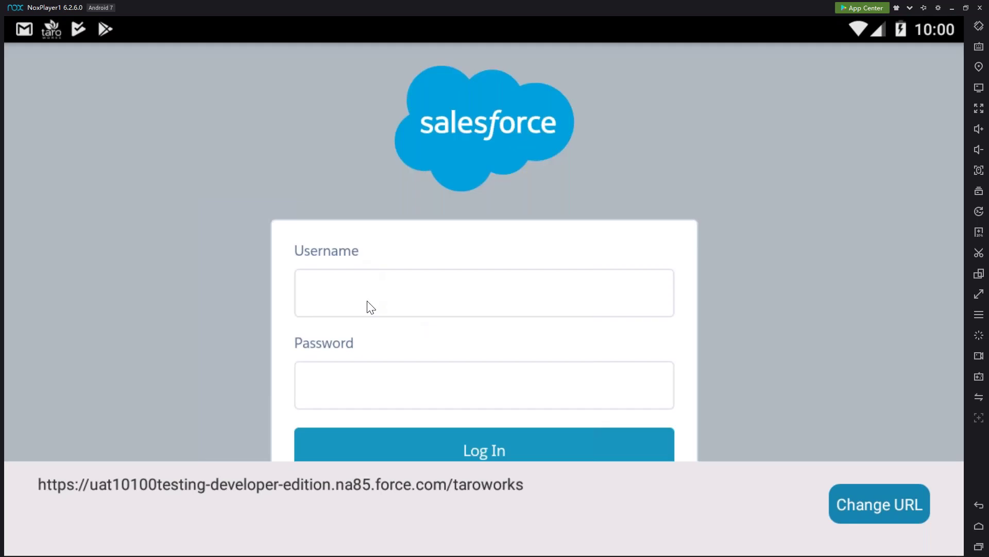
Log in with the Kisumu warehouse manager's username and password and allow TaroWorks access
click(382, 305)
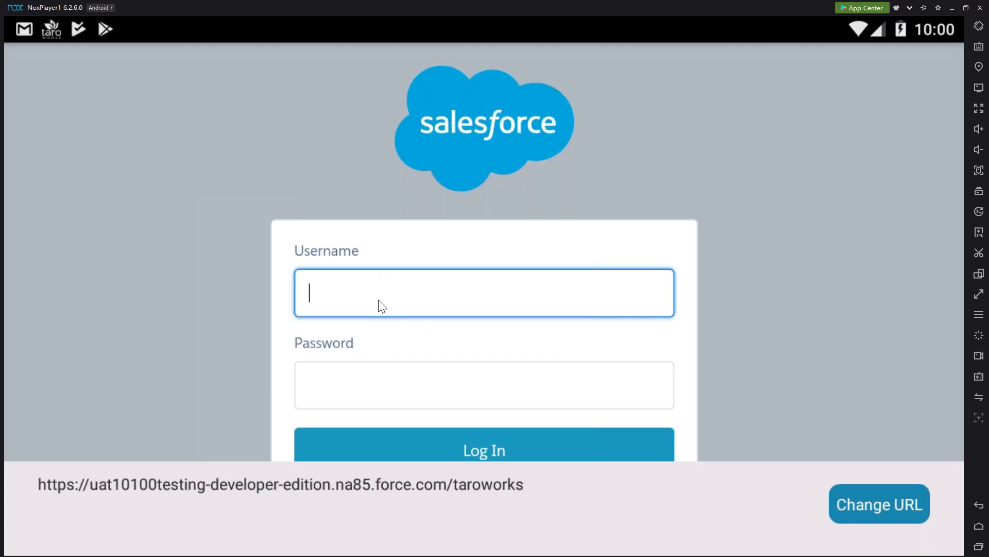
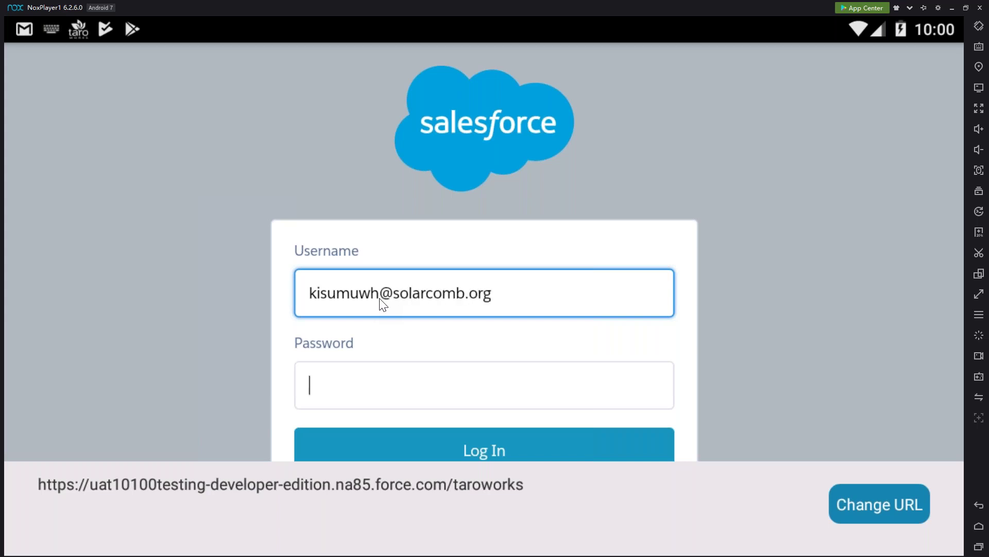
key(Tab)
text(taro1234)
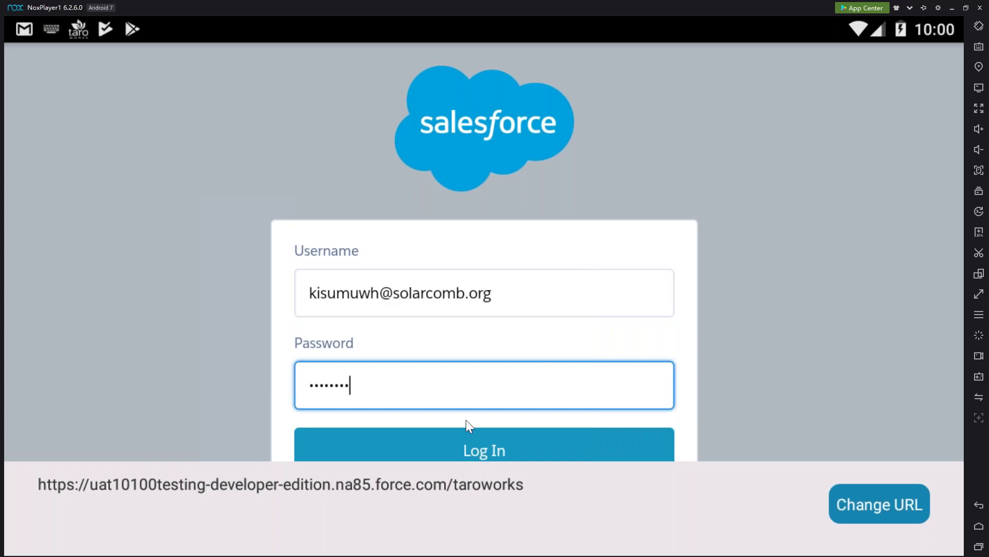
click(460, 441)
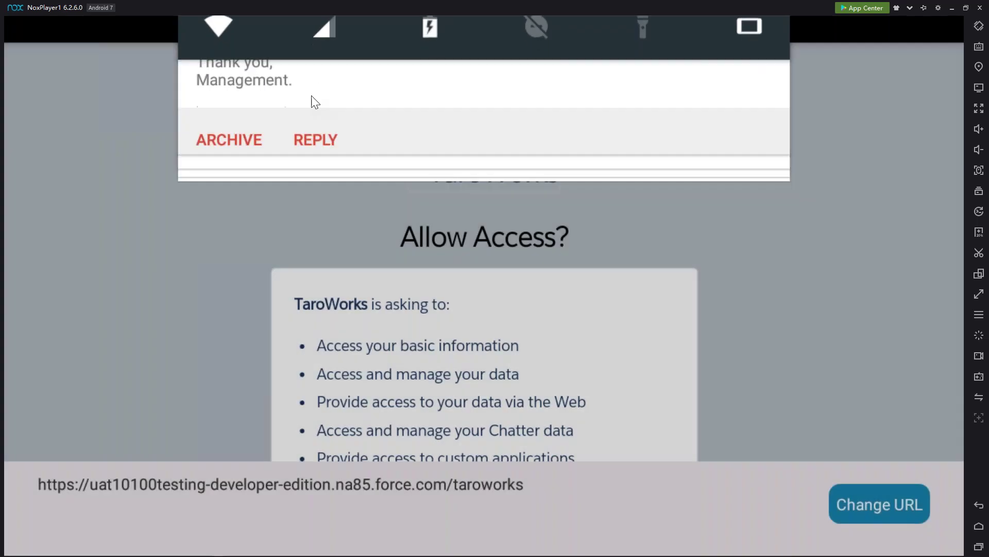
scroll(645, 407, down, 2)
scroll(606, 428, down, 4)
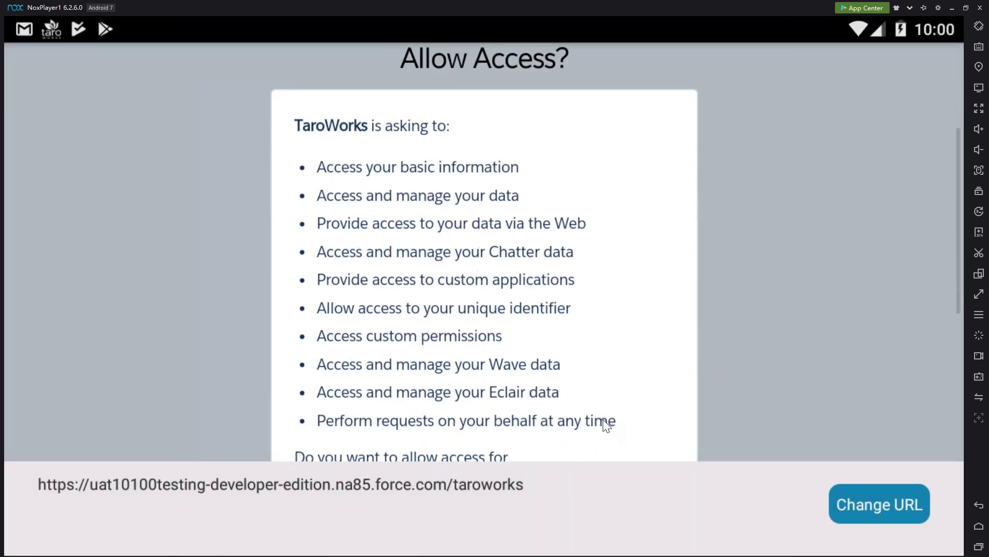
click(593, 399)
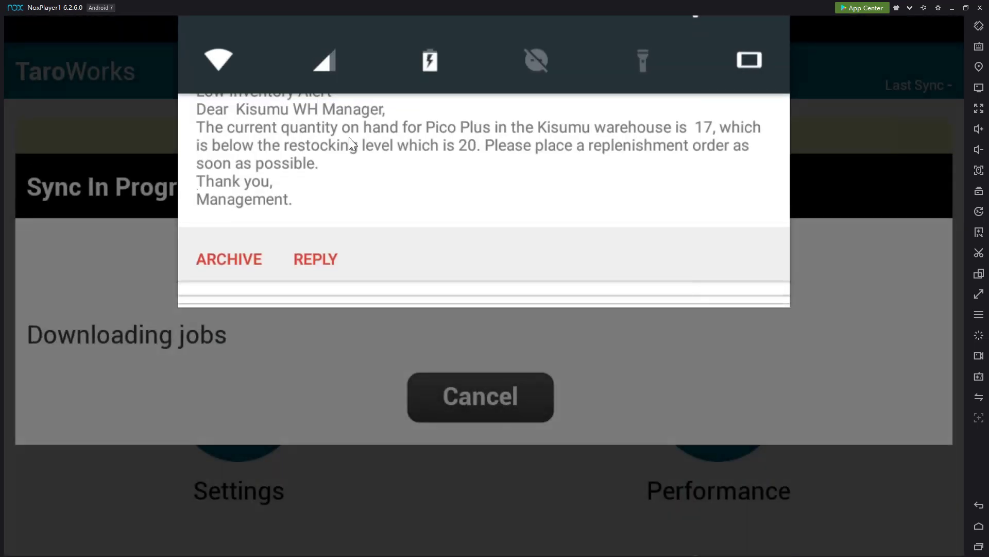
Open the Low Inventory Alert: Pico Plus email reporting 17 on hand, below restocking level 20
drag(348, 137, 376, 243)
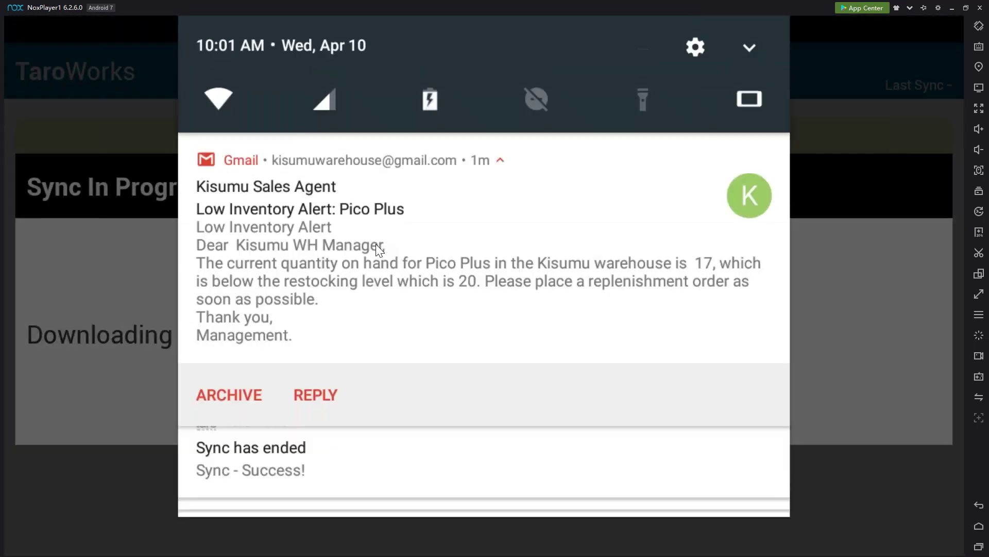
click(433, 260)
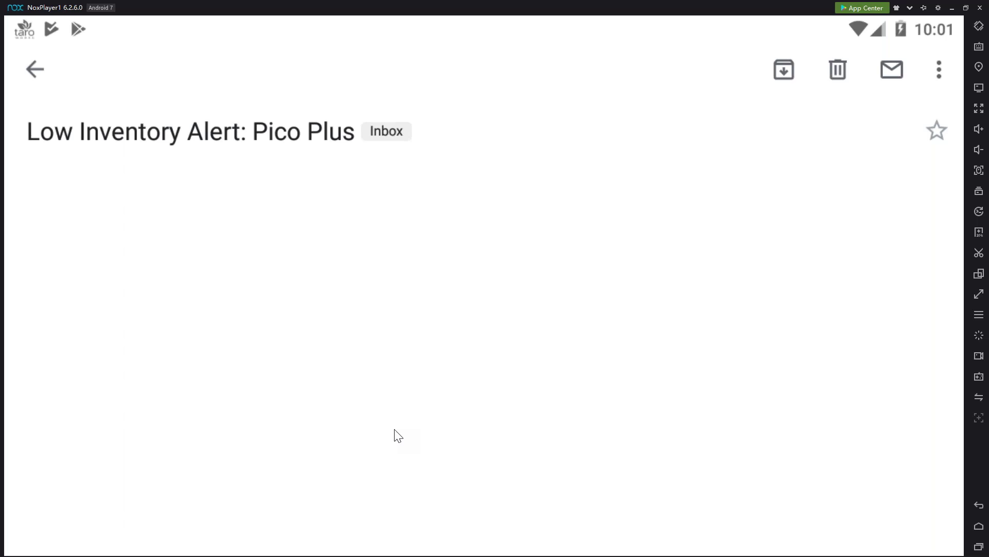
scroll(433, 356, down, 3)
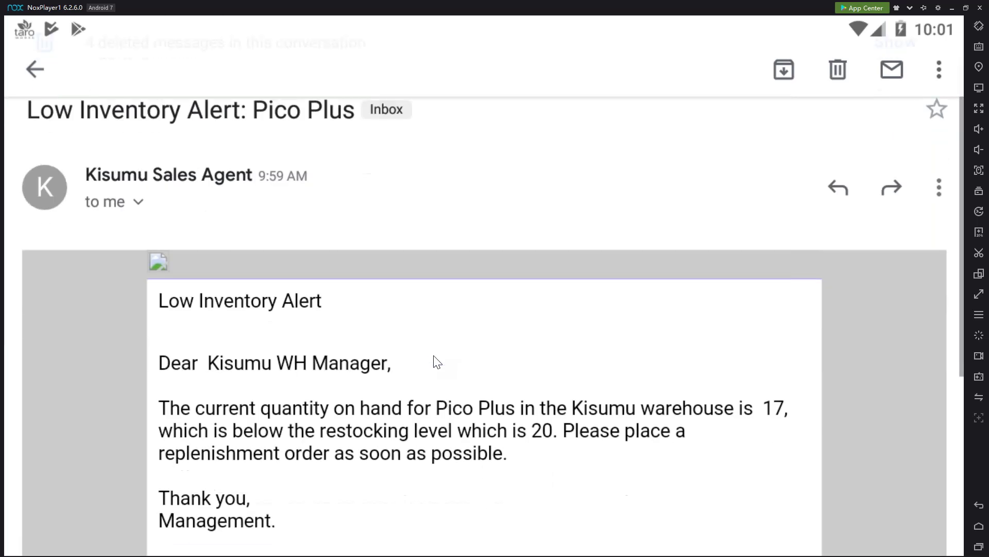
scroll(434, 355, down, 3)
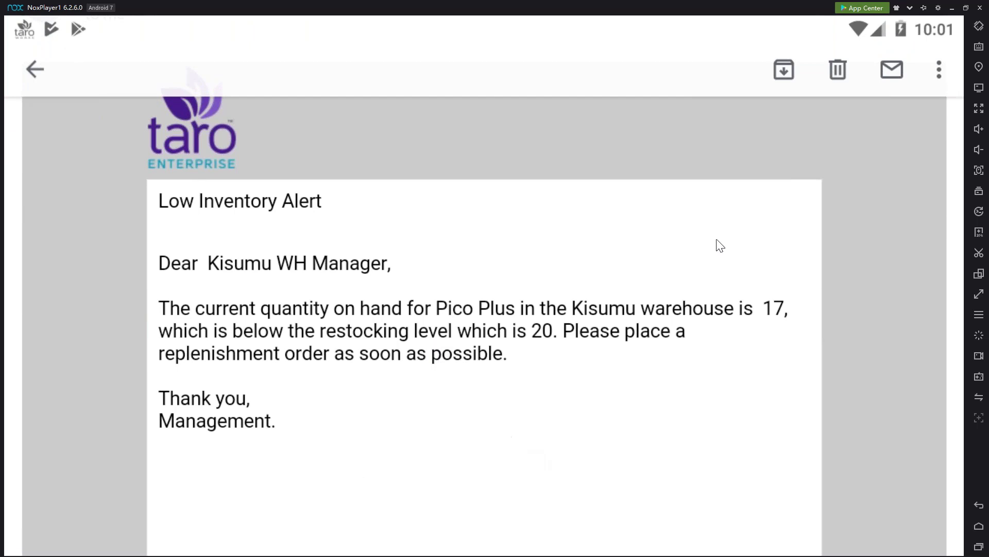
Delete the alert email and turn on Record logs on device in TaroWorks
click(845, 75)
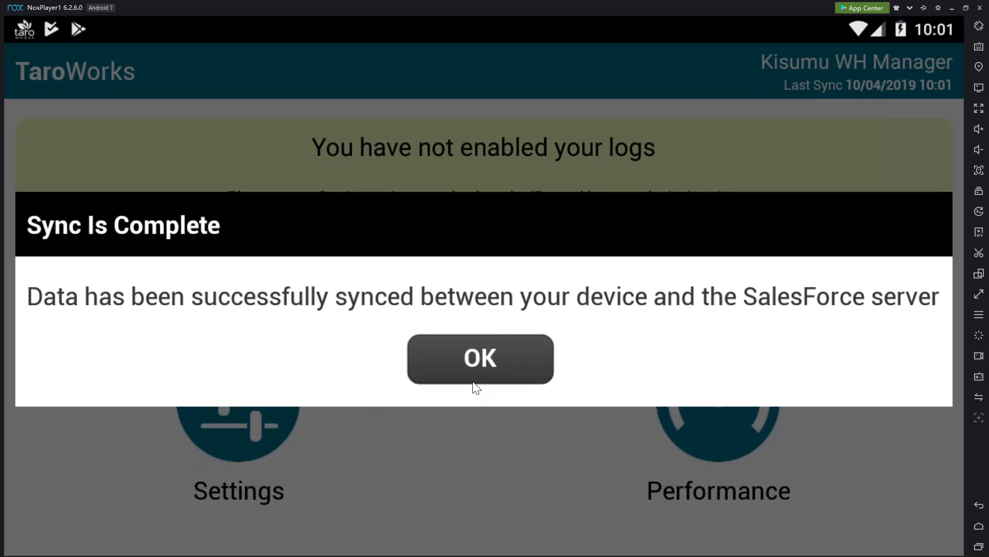
click(473, 381)
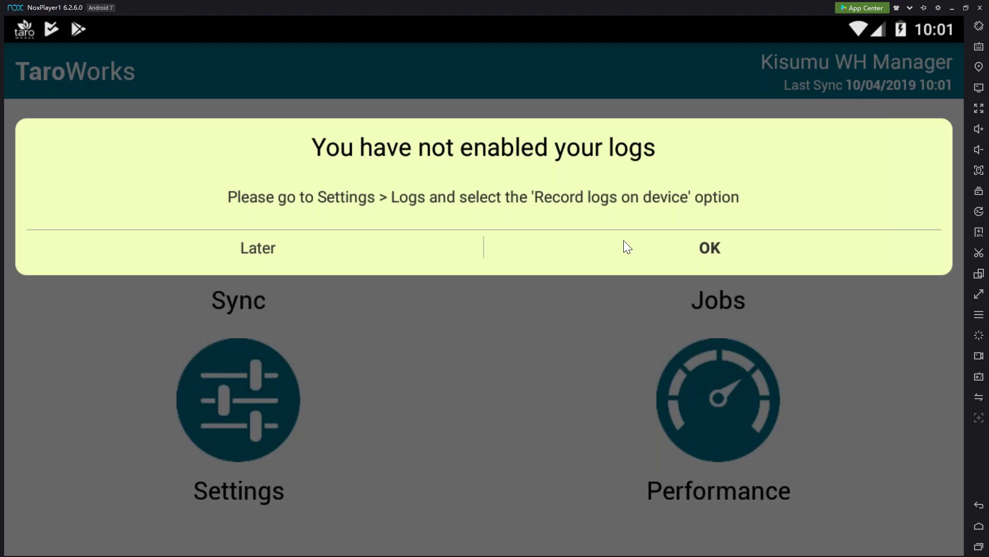
click(525, 276)
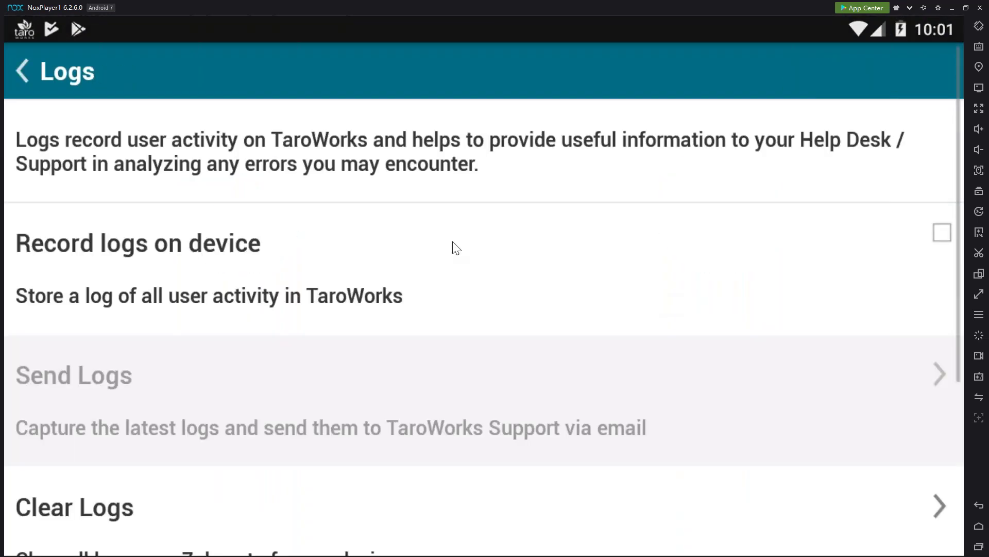
click(452, 241)
click(45, 79)
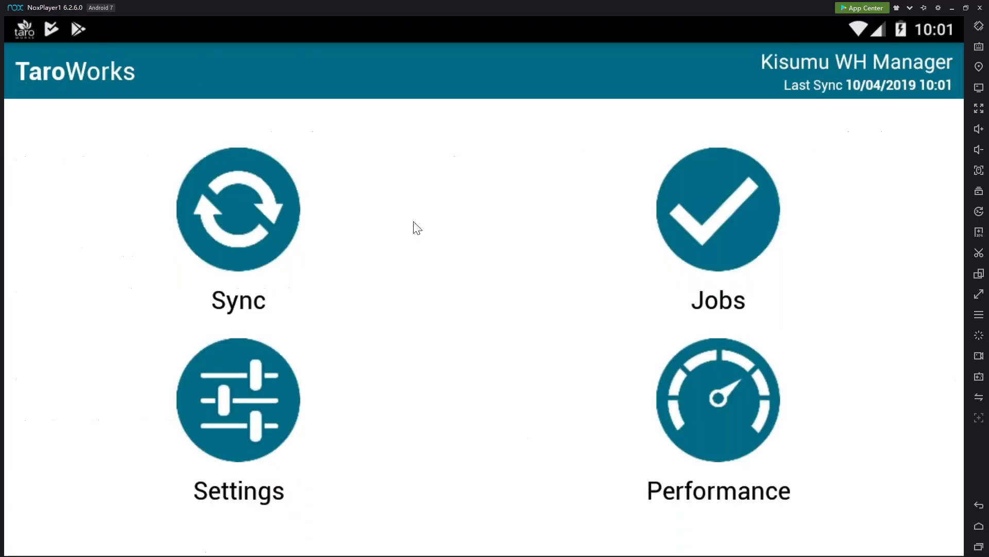
Start a new INV3 Create Replenishment Request for Kisumu's Pico Plus, reaching the source warehouse page
click(669, 225)
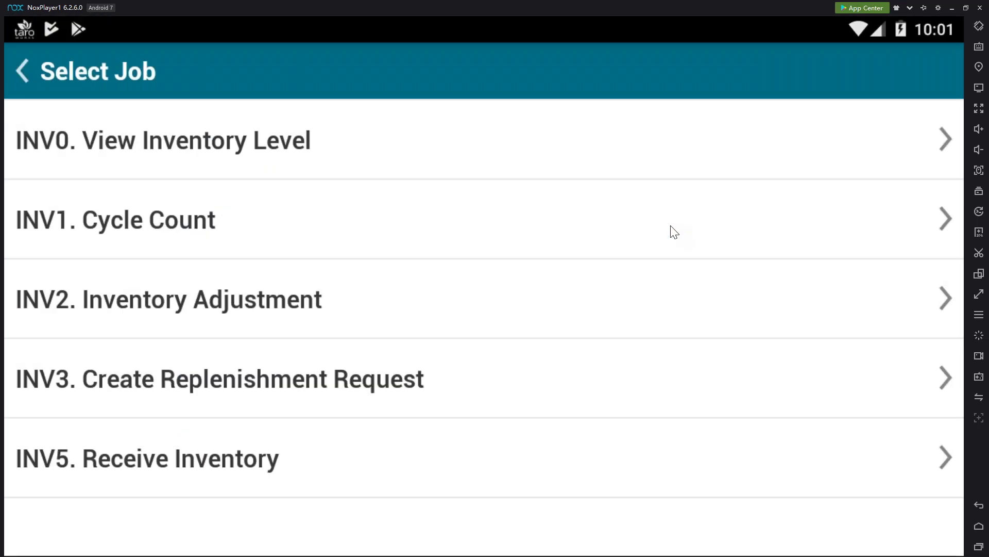
click(476, 394)
click(469, 308)
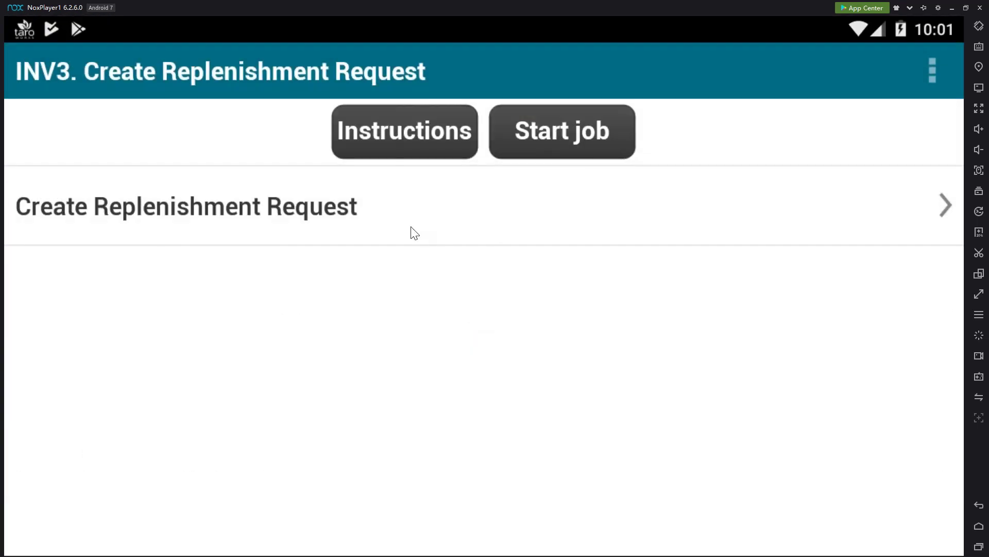
click(411, 230)
click(407, 201)
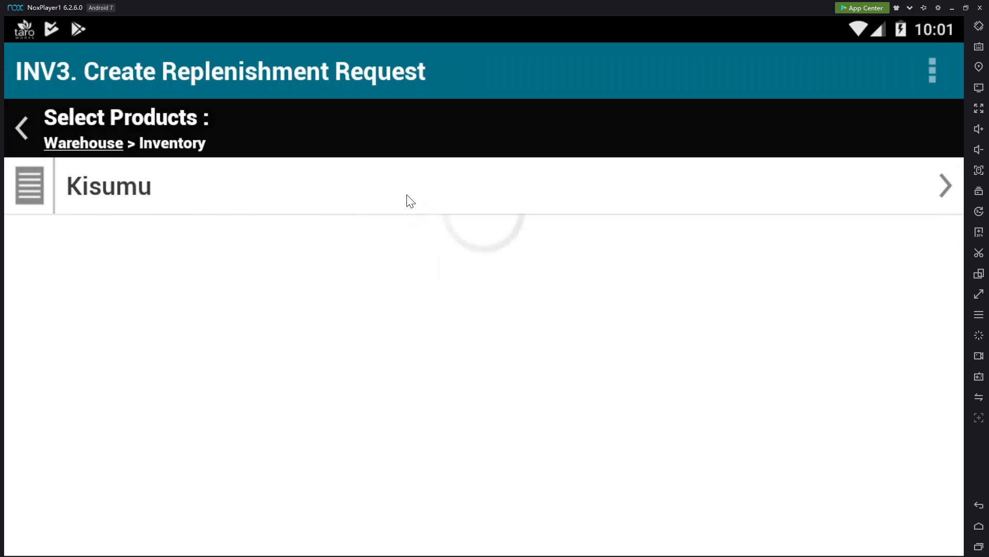
click(935, 281)
click(902, 536)
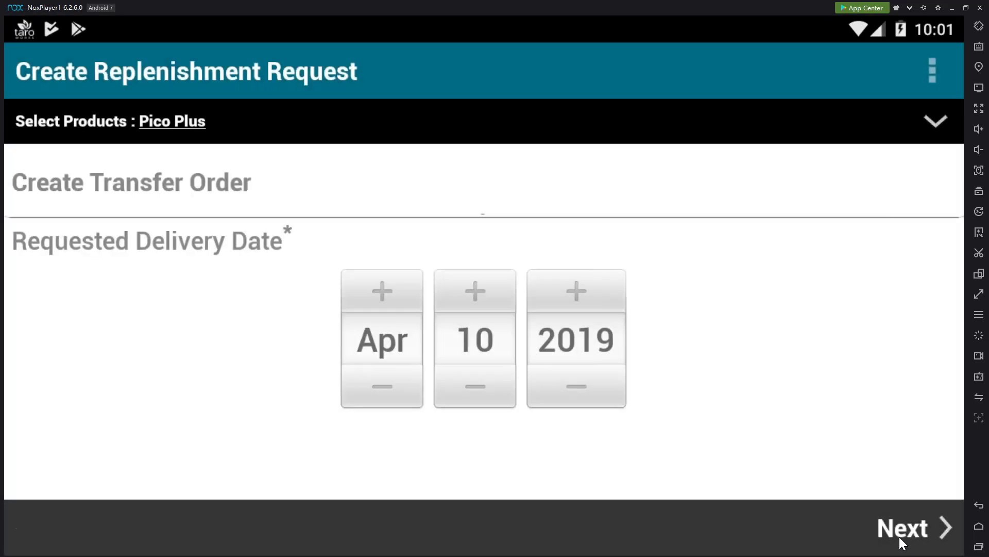
click(904, 533)
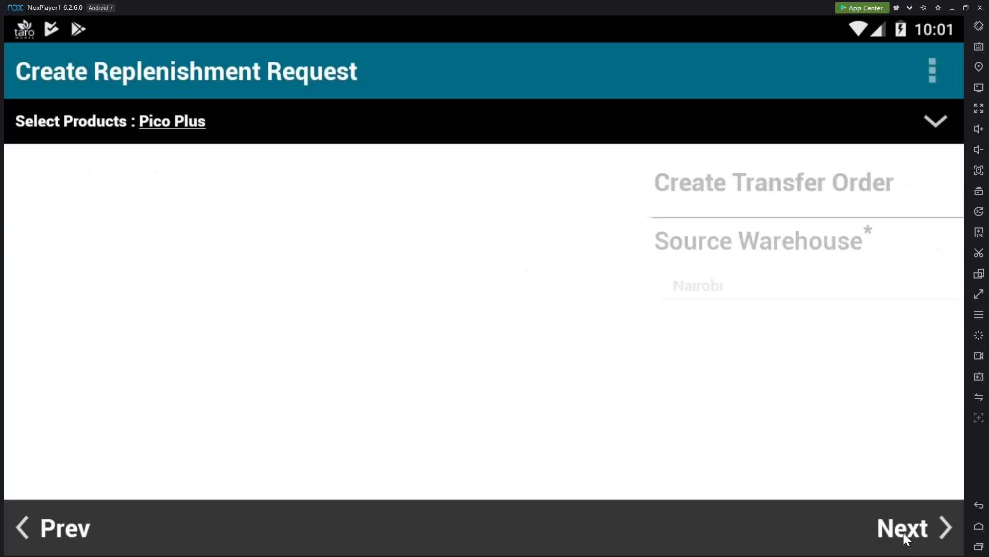
Enter 5 as the requested quantity of Pico Plus on the Kisumu transfer order
click(896, 530)
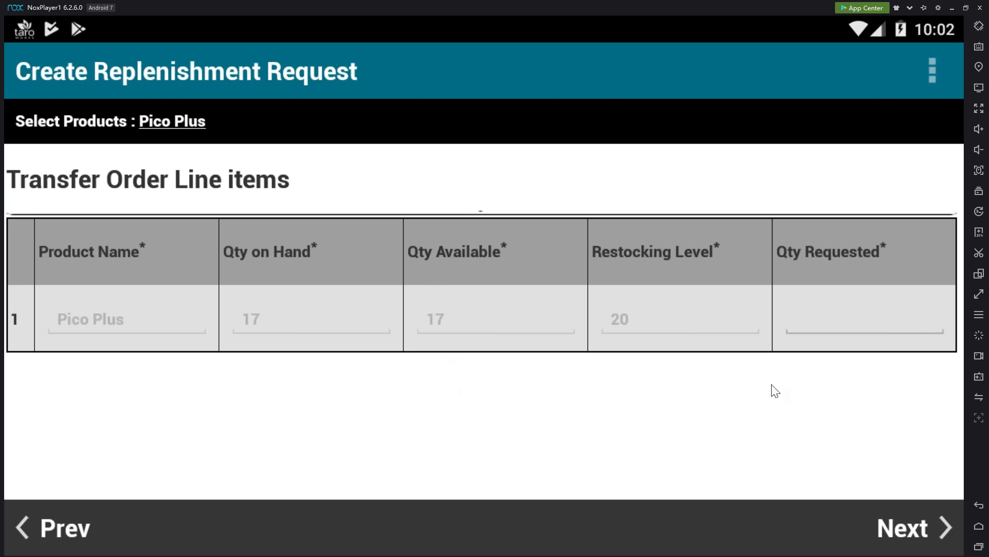
click(863, 326)
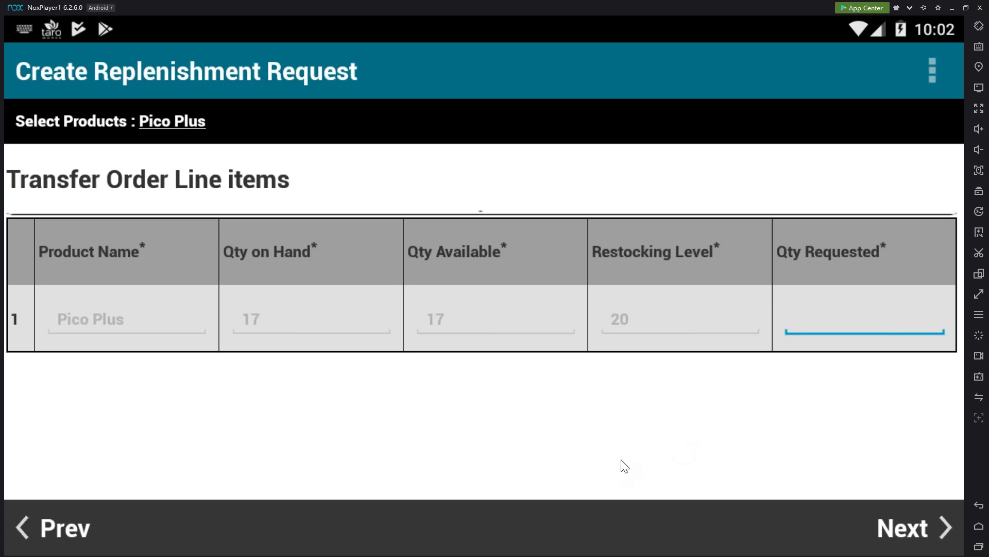
text(5)
Mark the replenishment request job complete and sync it to Salesforce
click(899, 527)
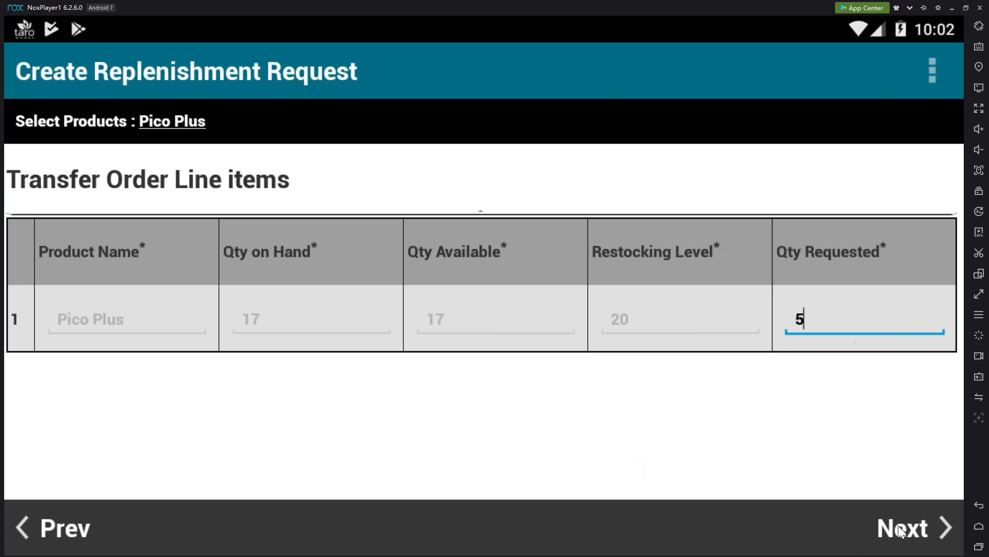
click(889, 530)
click(773, 356)
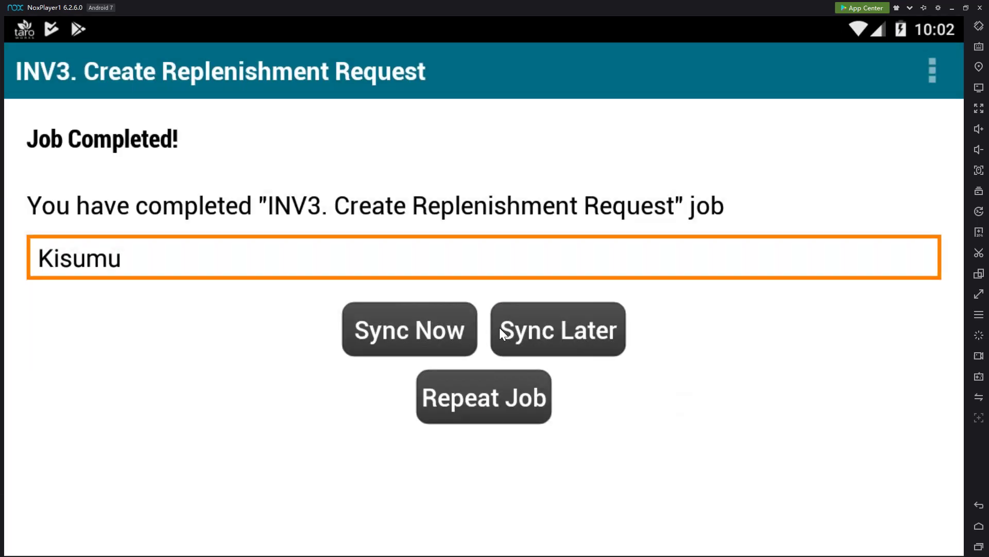
click(430, 354)
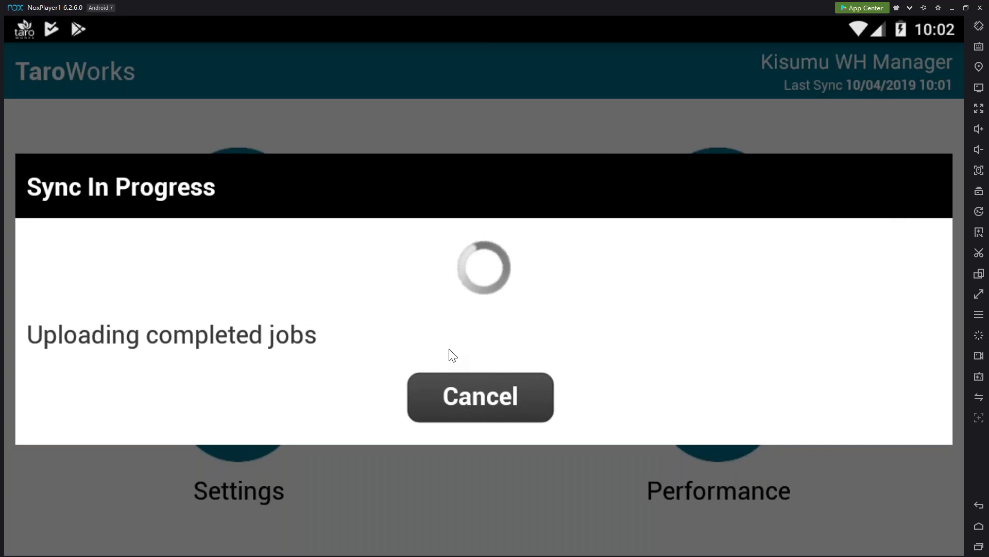
key(alt+Tab)
key(alt+Tab)
key(alt+Tab)
key(alt+Tab)
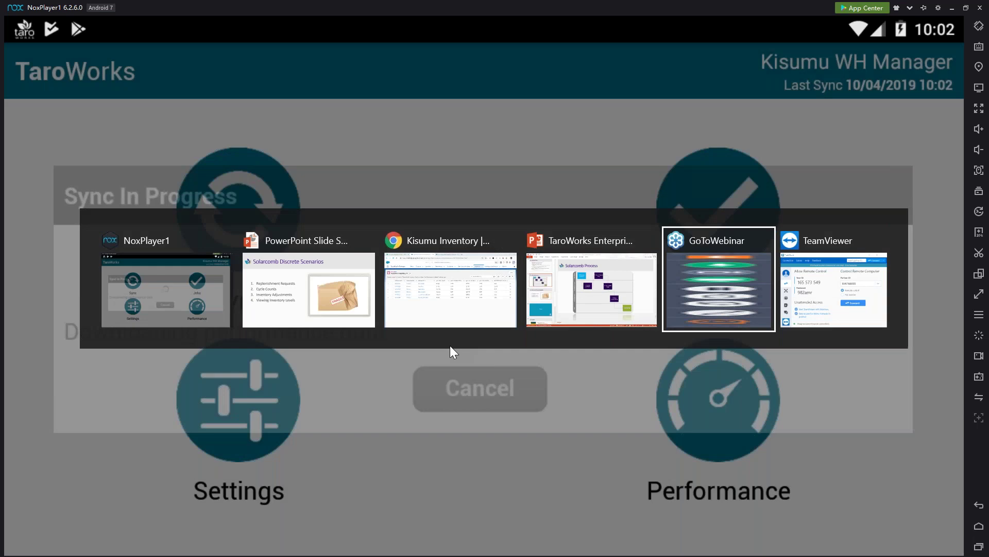
key(alt+Tab)
Connect TeamViewer to the partner Android phone, retrying after the Unable to connect error
click(575, 361)
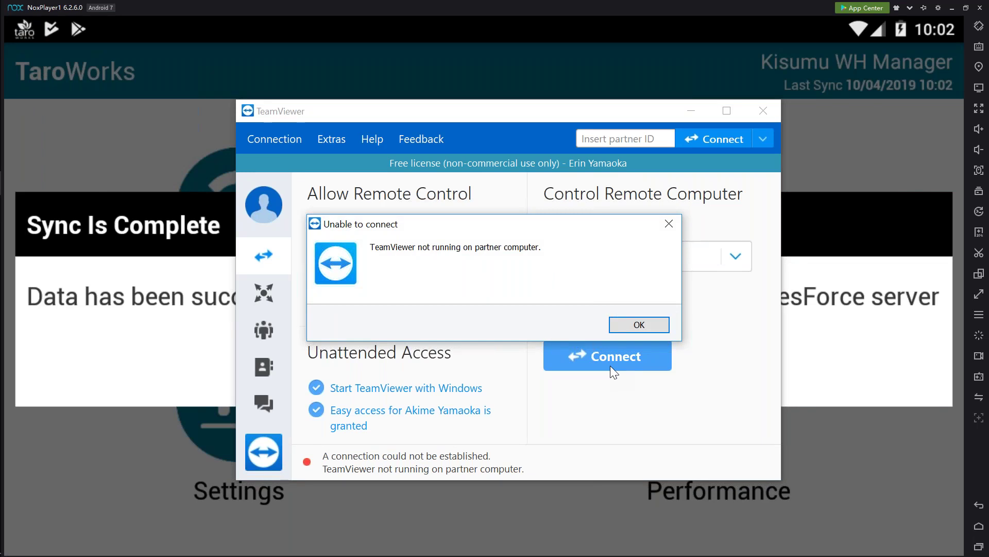
click(646, 331)
click(636, 347)
click(629, 356)
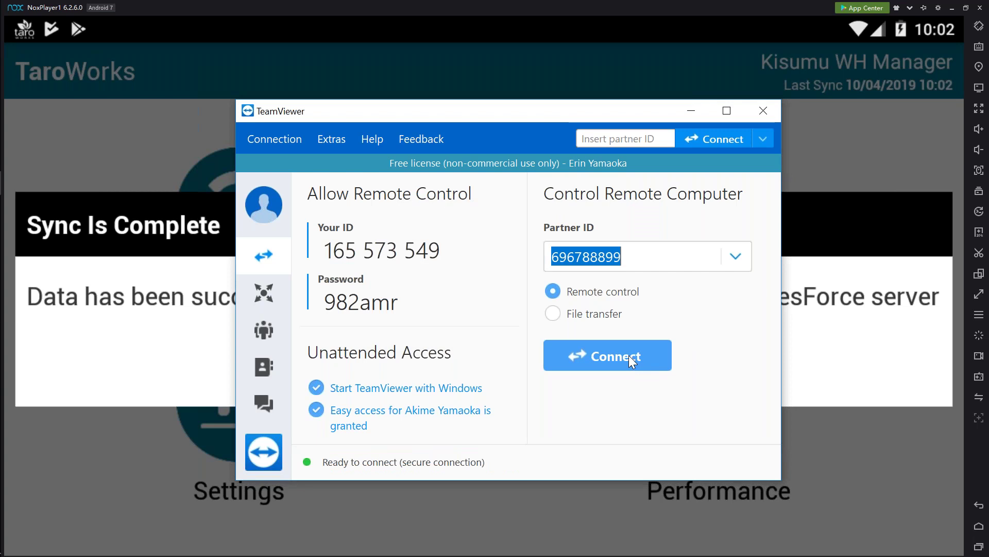
click(629, 354)
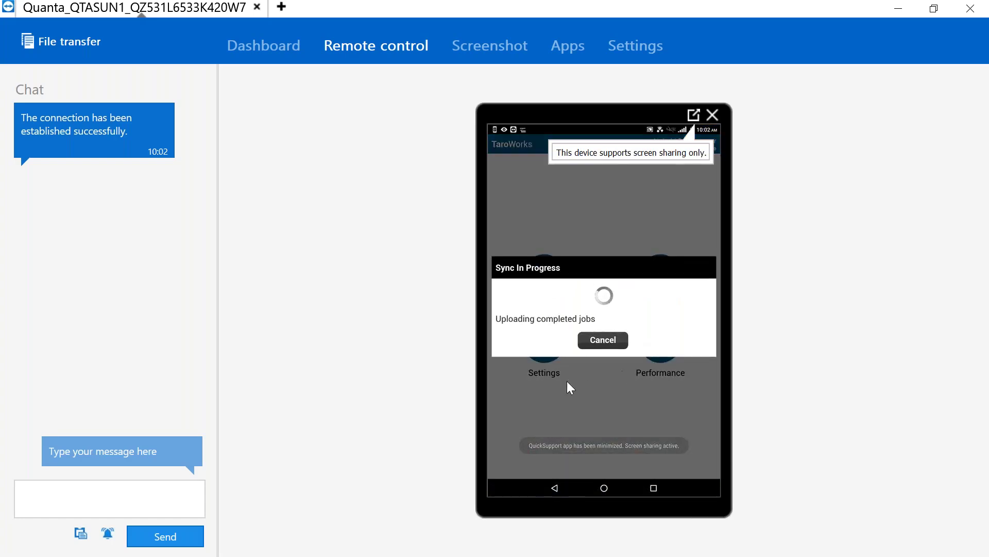
Start an INV4 job in a popped-out phone view, selecting all Nairobi–Kisumu order lines
click(694, 113)
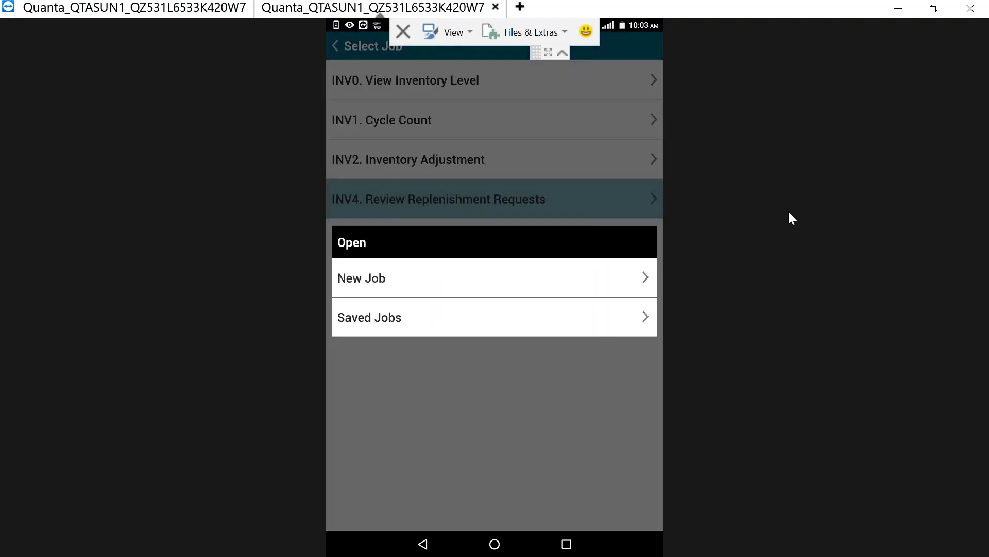
click(577, 271)
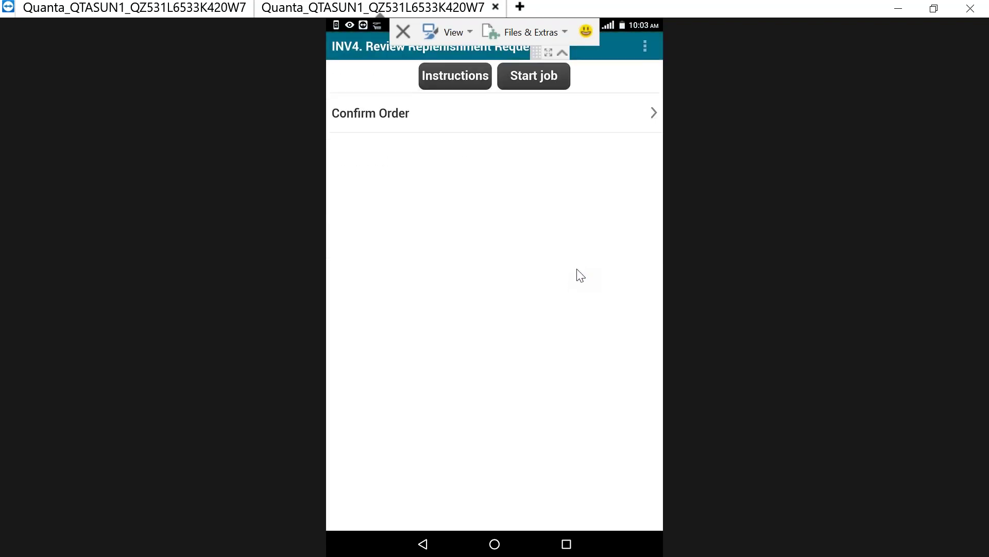
click(569, 115)
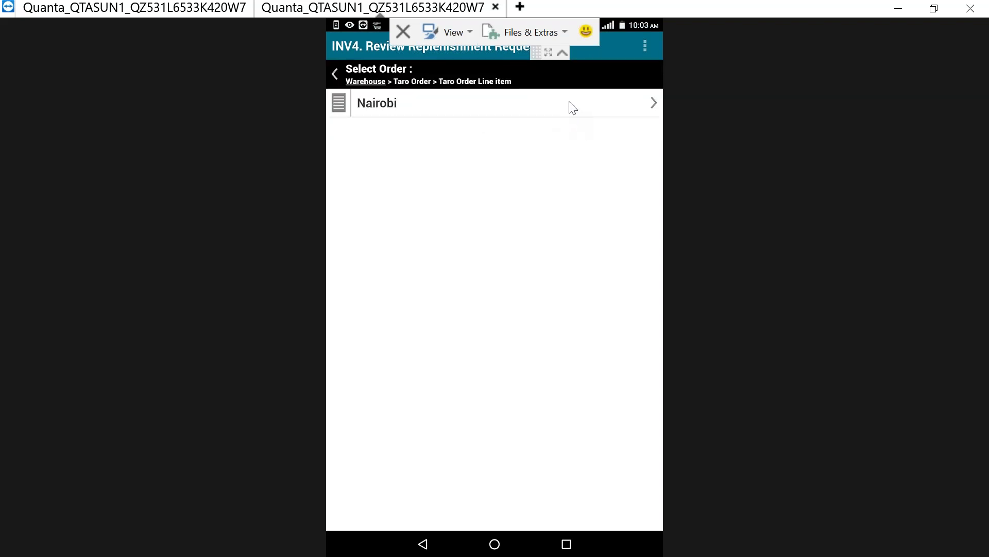
click(570, 103)
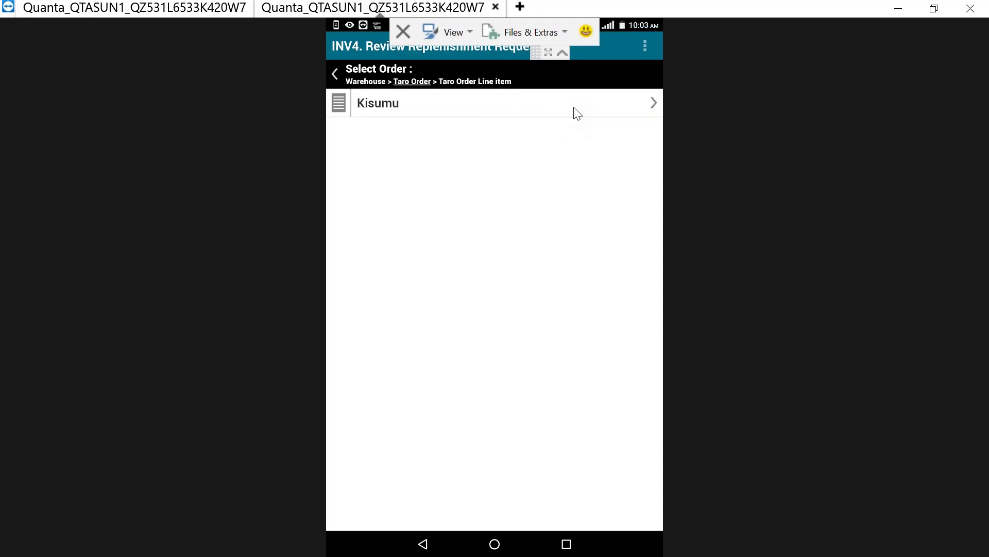
click(574, 108)
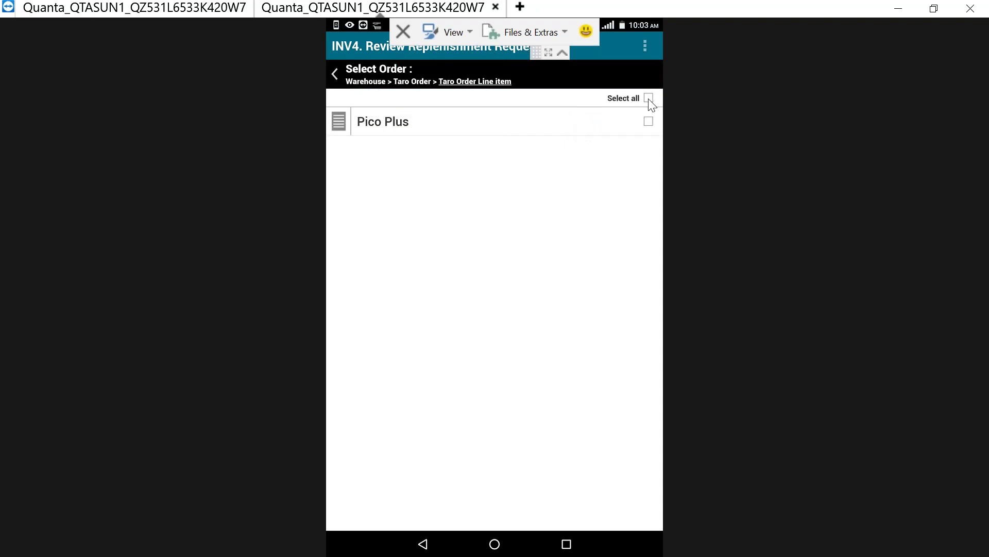
click(647, 99)
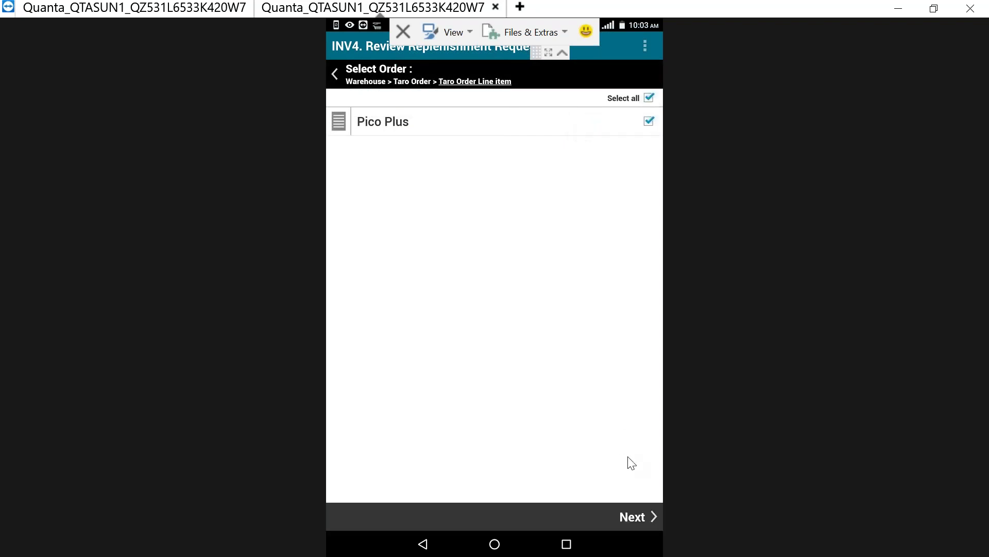
click(631, 517)
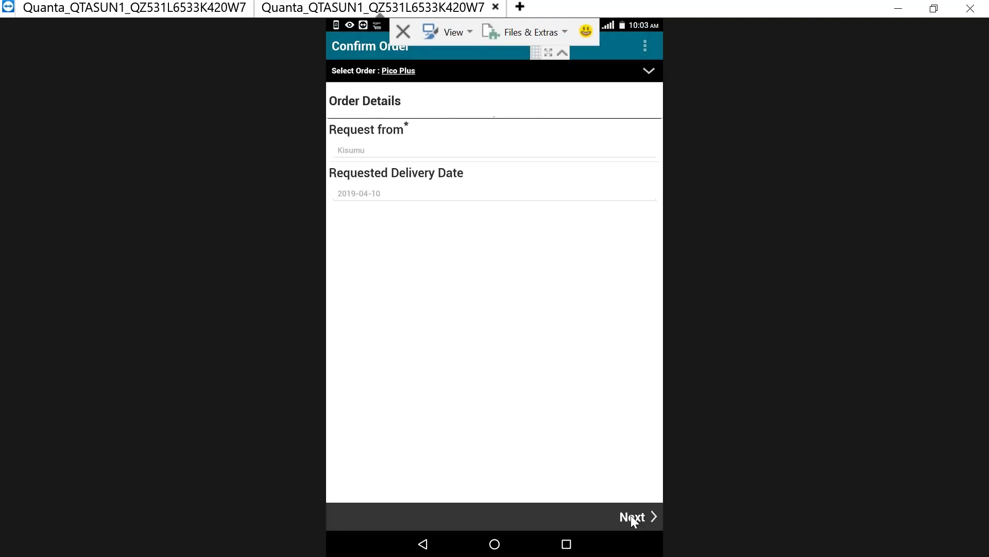
Set the Pico Plus request to Confirmed, complete the review job, and sync it
click(629, 513)
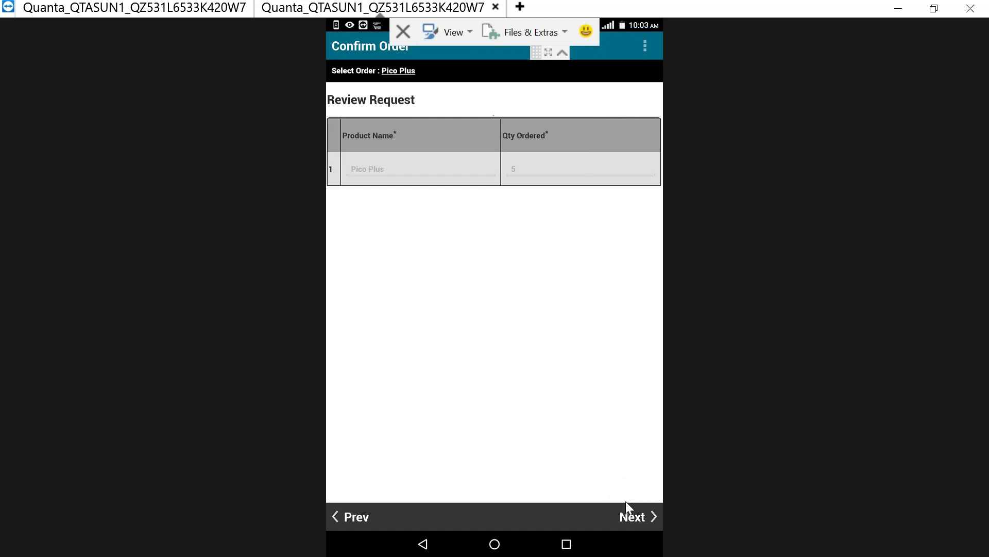
click(644, 521)
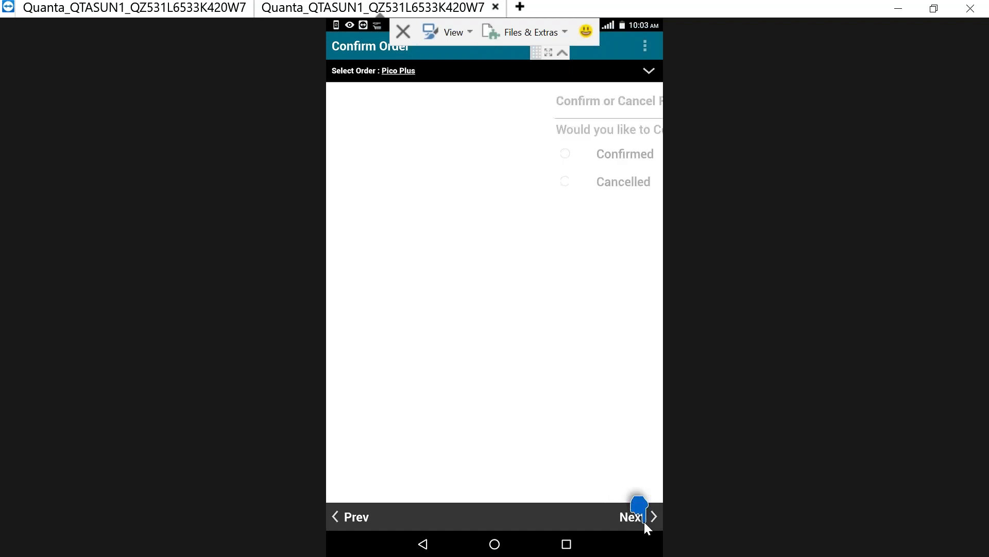
click(541, 163)
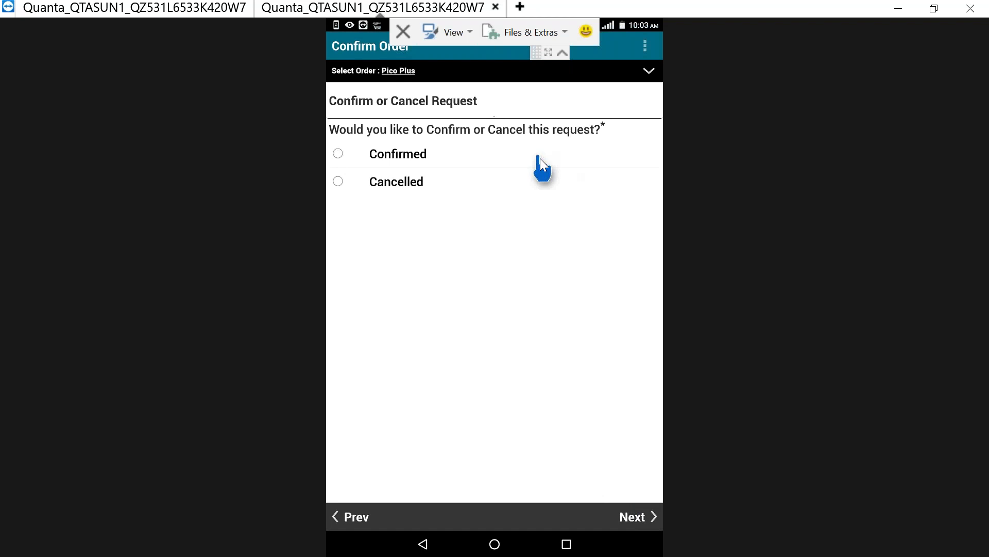
click(338, 154)
click(643, 517)
click(643, 518)
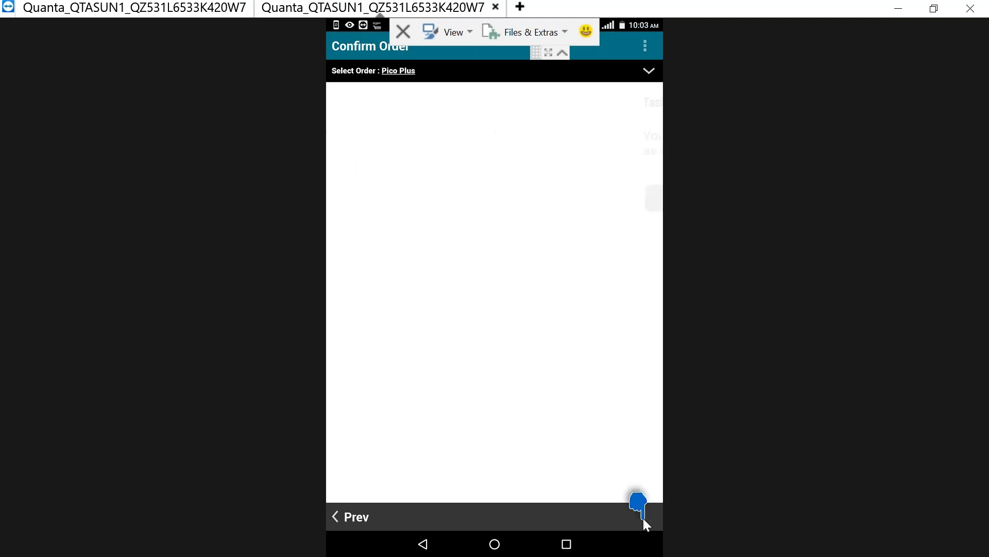
click(567, 198)
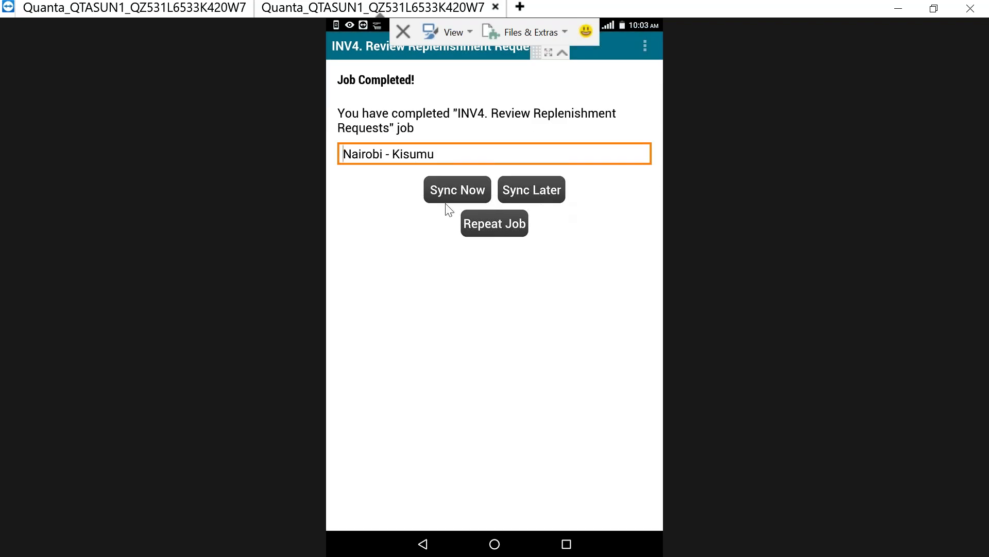
click(463, 189)
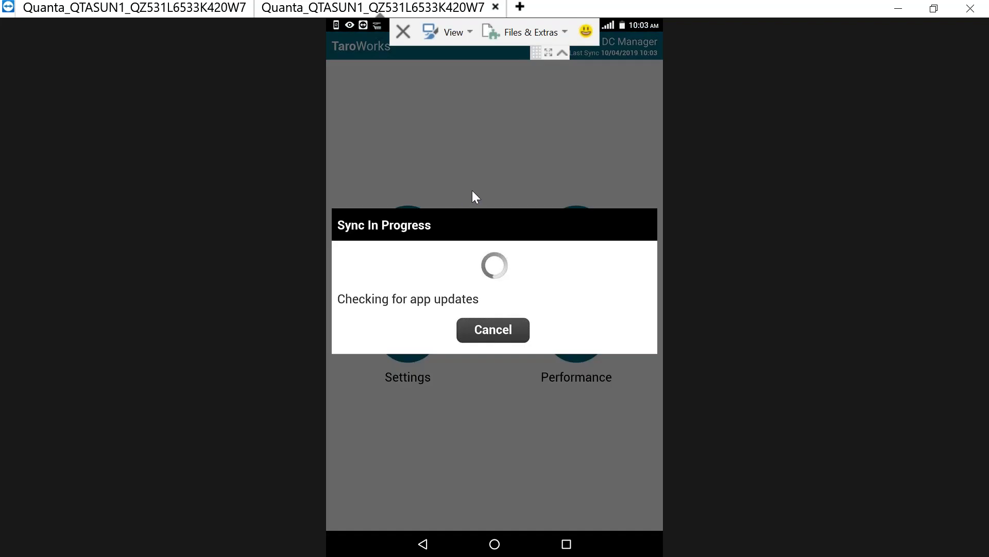
Dismiss Sync Is Complete, sync the device again, and reload the Kisumu Inventory list in Chrome
click(898, 9)
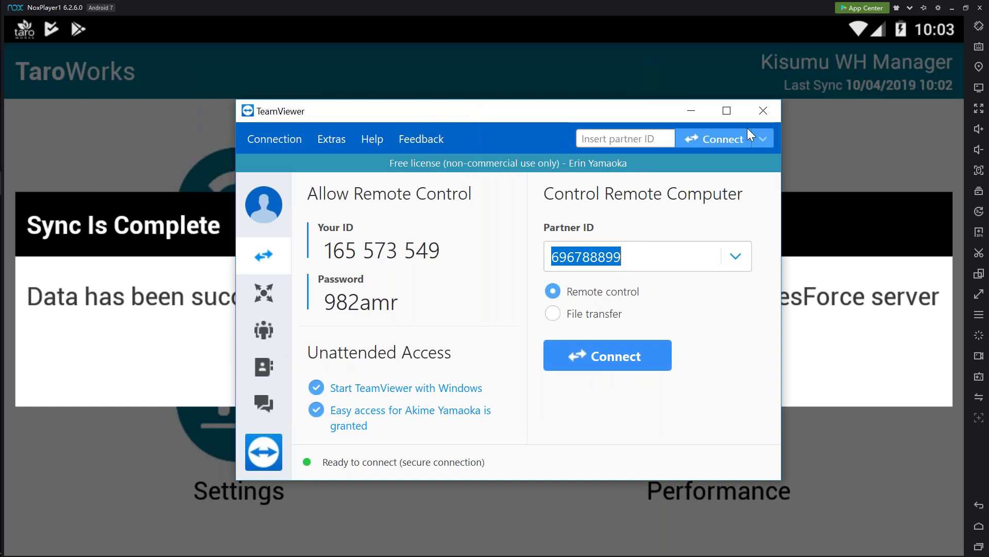
click(697, 115)
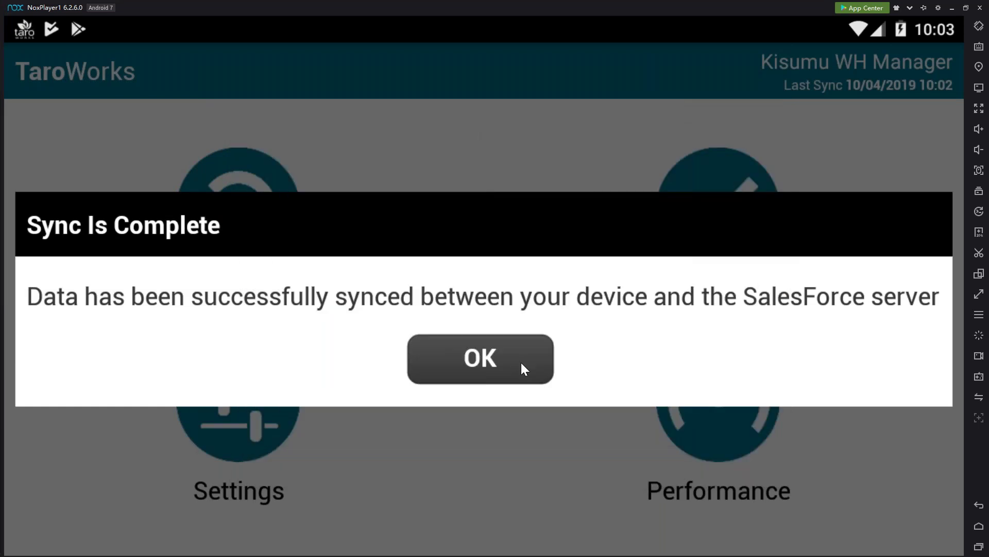
click(521, 362)
click(250, 200)
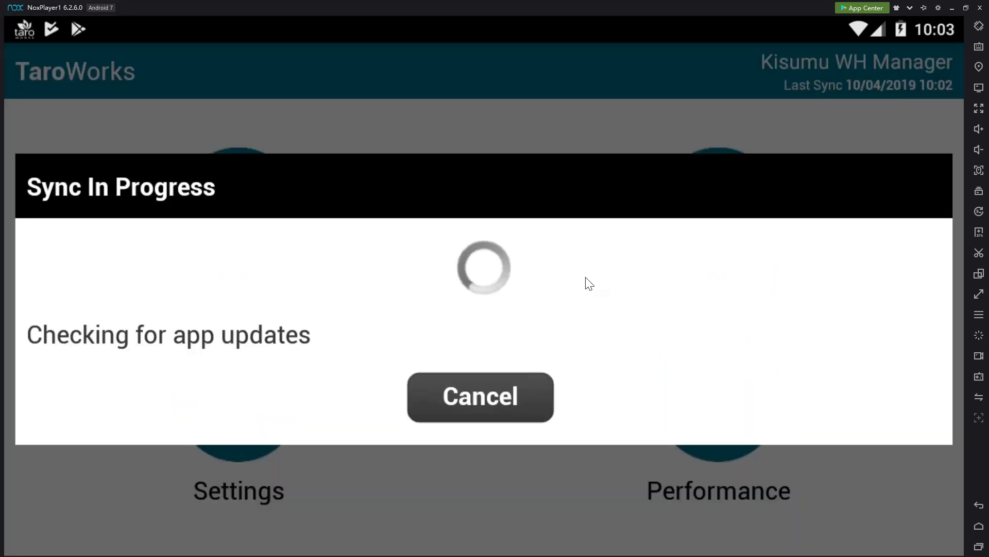
key(alt+Tab)
key(alt+Tab)
key(alt+Tab)
key(alt+Tab)
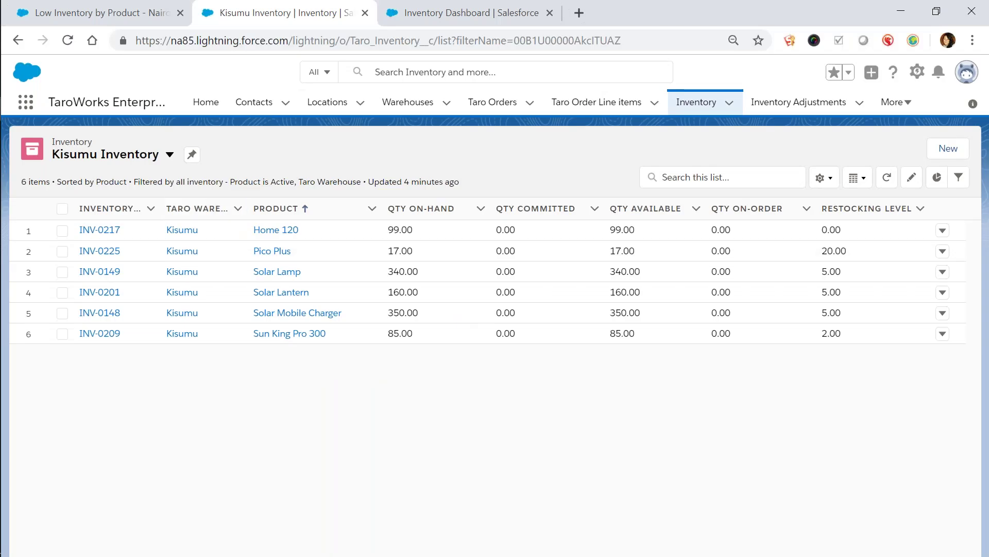
key(F5)
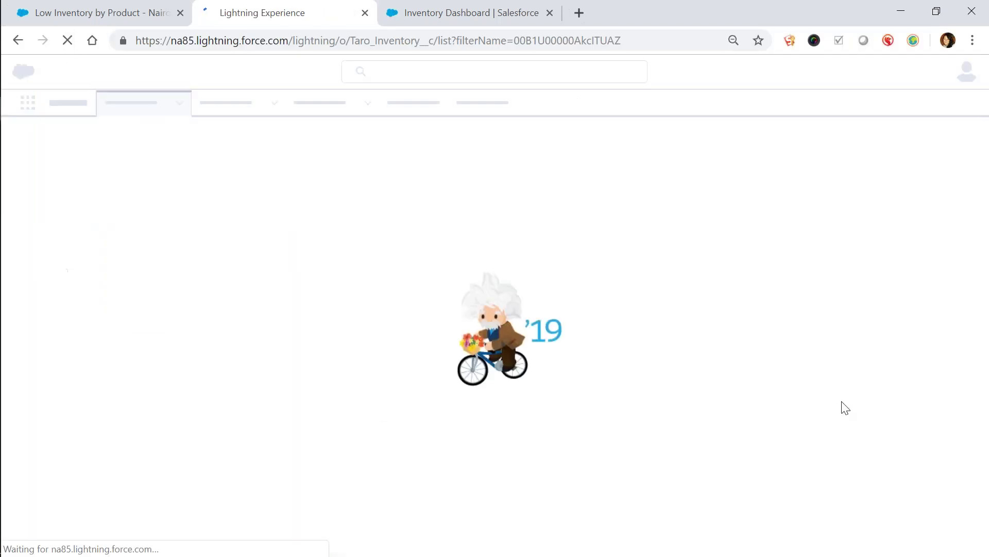
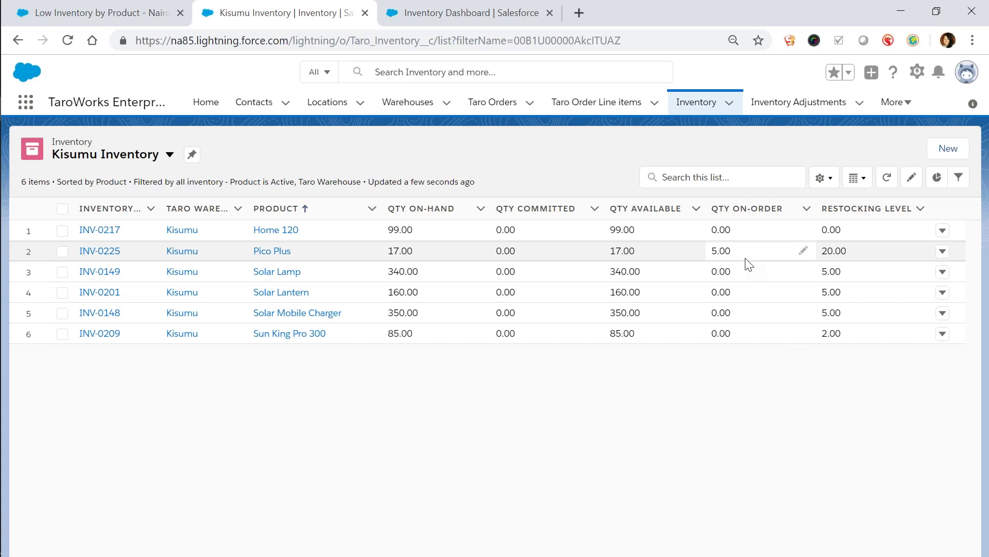
Back in the emulator, dismiss Sync Is Complete and bring up the TaroWorks job list
key(alt+Tab)
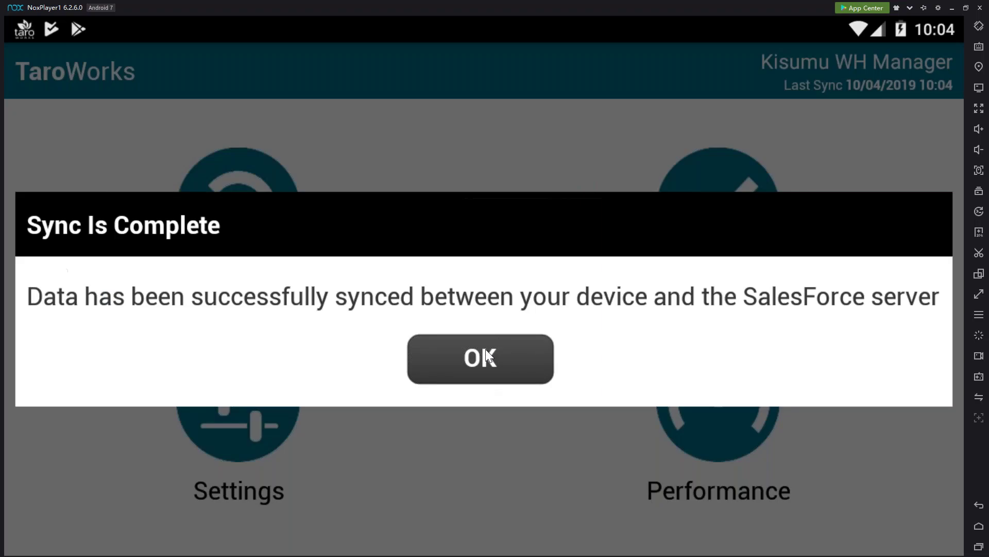
click(487, 356)
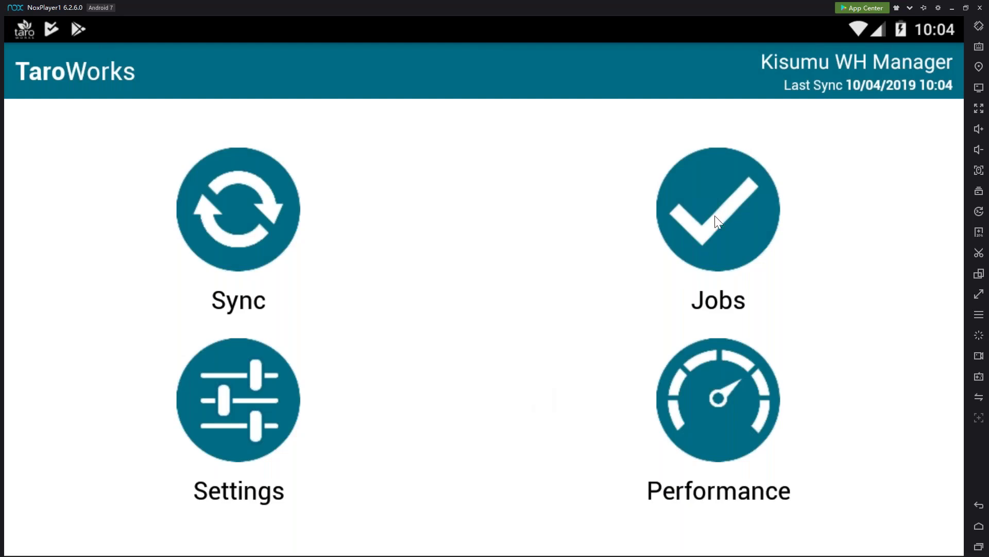
click(678, 249)
Start an INV5 Receive Inventory job selecting all lines of Kisumu's 2019-04-10 Nairobi order
click(463, 450)
click(490, 302)
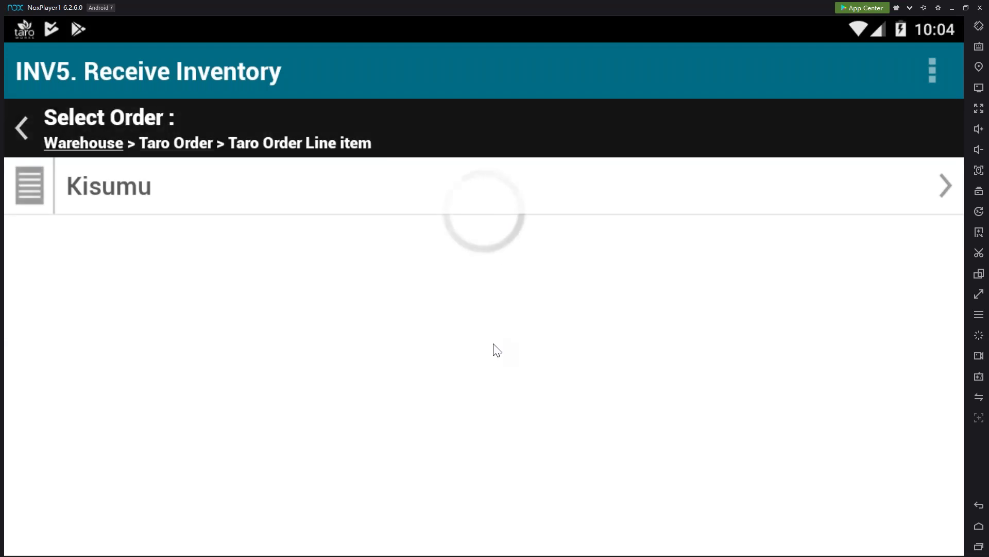
click(541, 203)
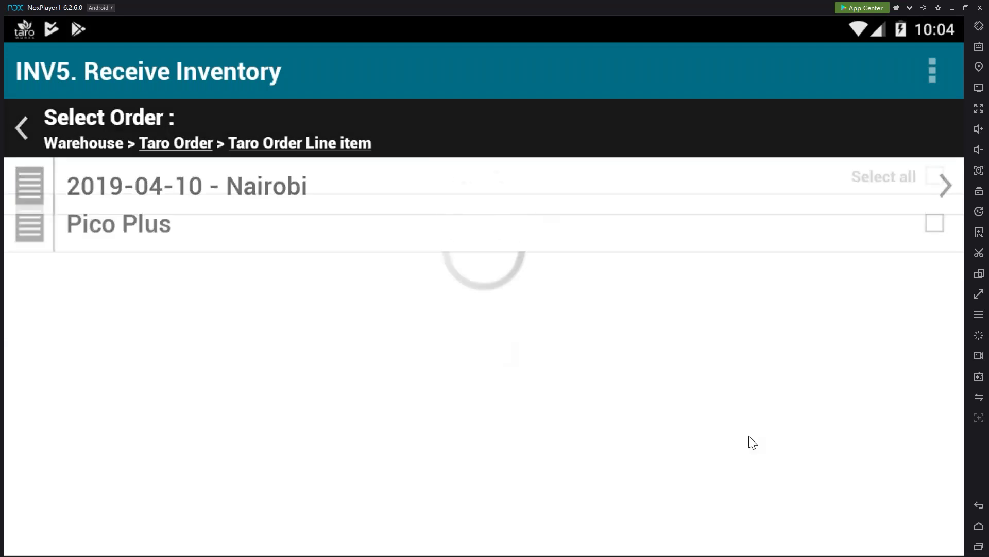
click(935, 233)
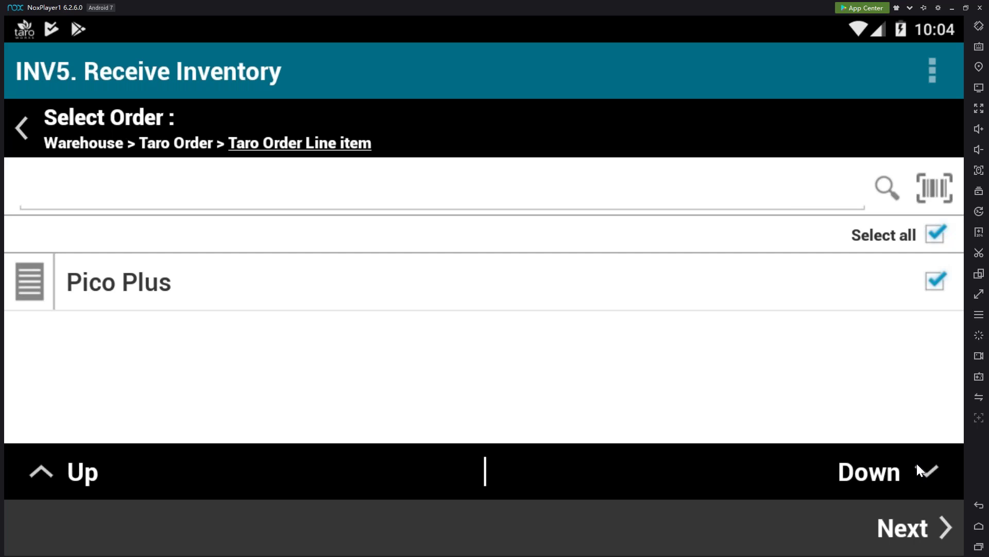
click(902, 534)
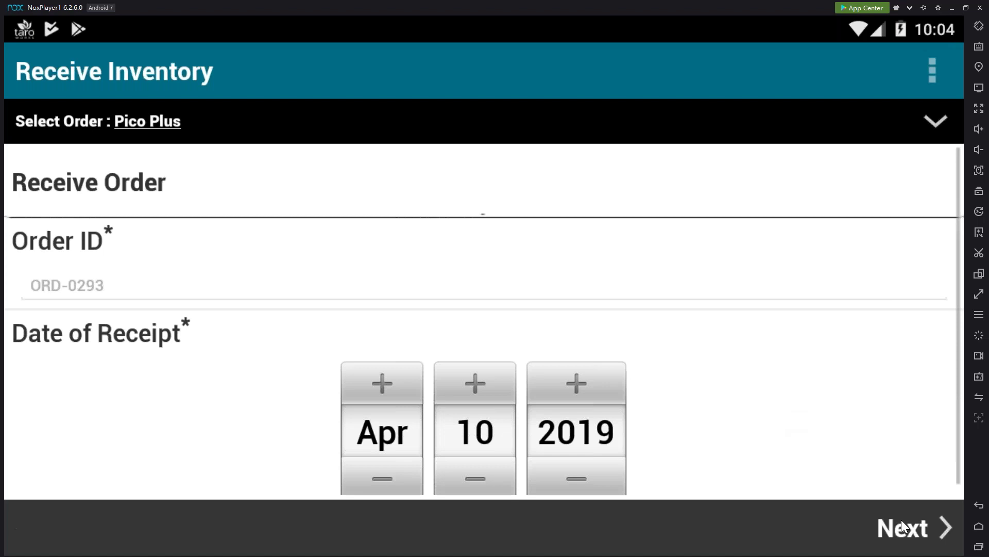
Record 5 Pico Plus units received, answering No to additional deliveries
click(902, 520)
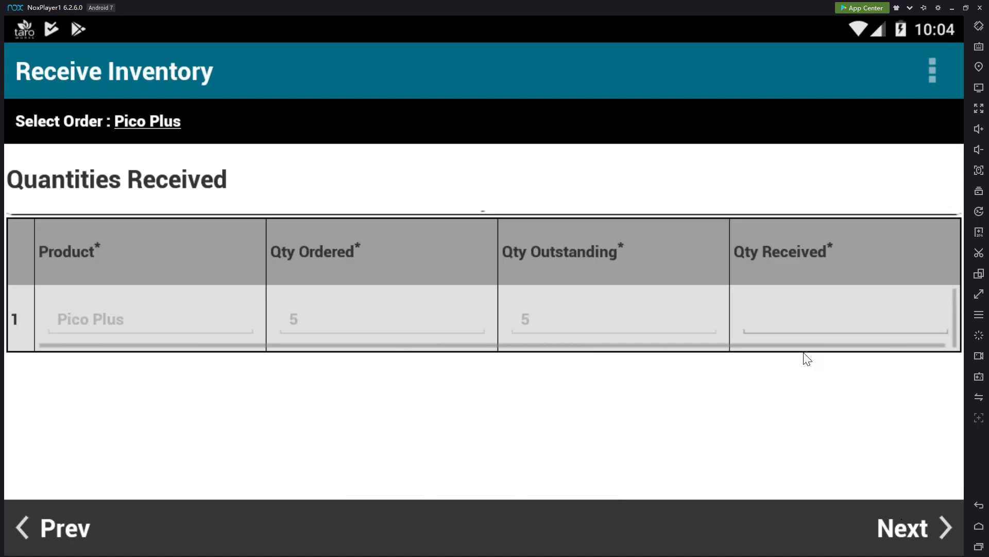
click(794, 325)
text(5)
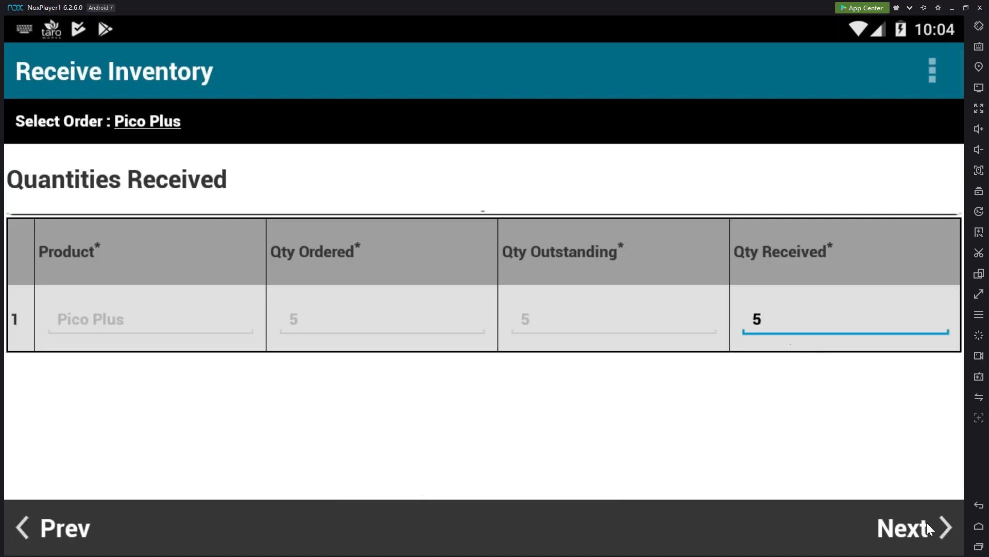
click(925, 533)
click(925, 536)
click(748, 310)
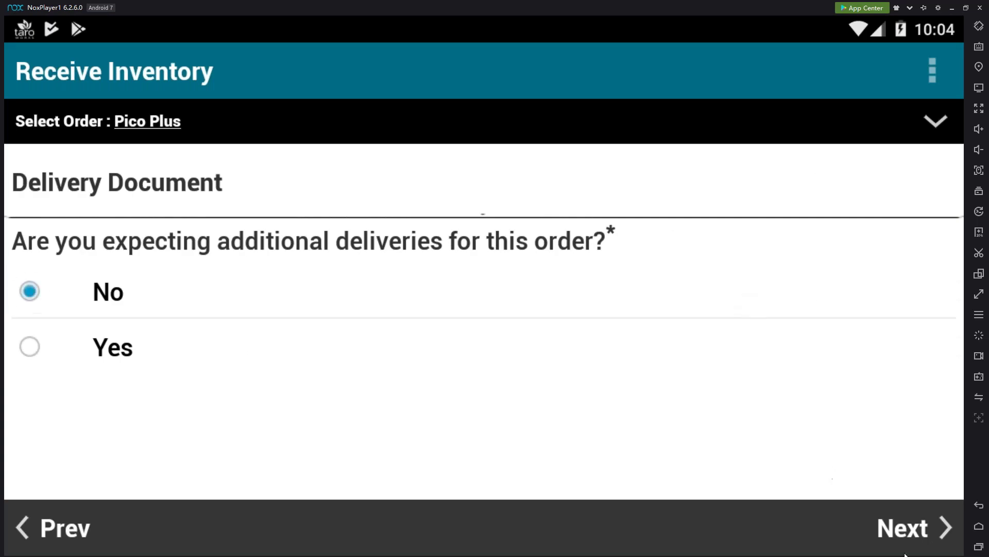
click(933, 538)
click(934, 538)
click(936, 540)
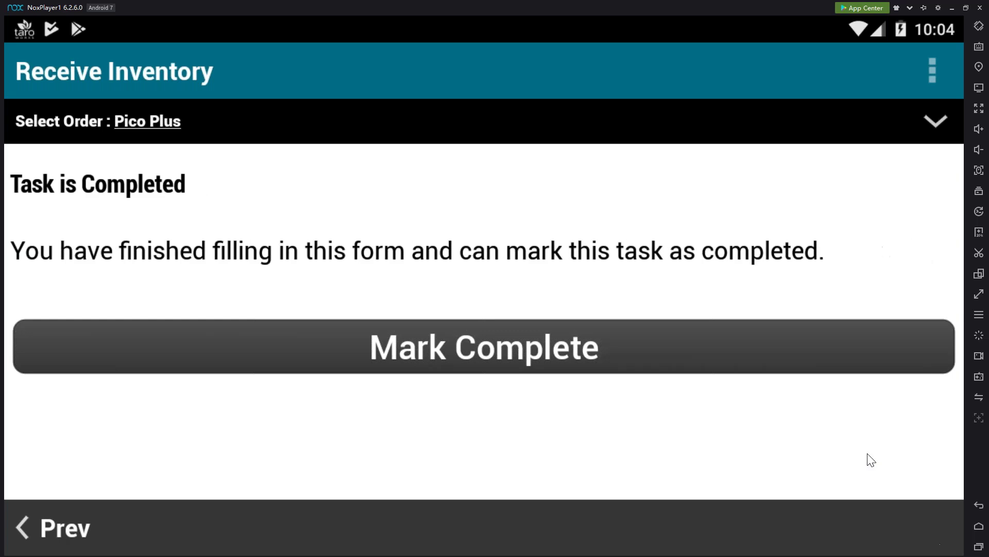
Mark the receiving job complete, sync it, and switch to Salesforce in Chrome
click(812, 342)
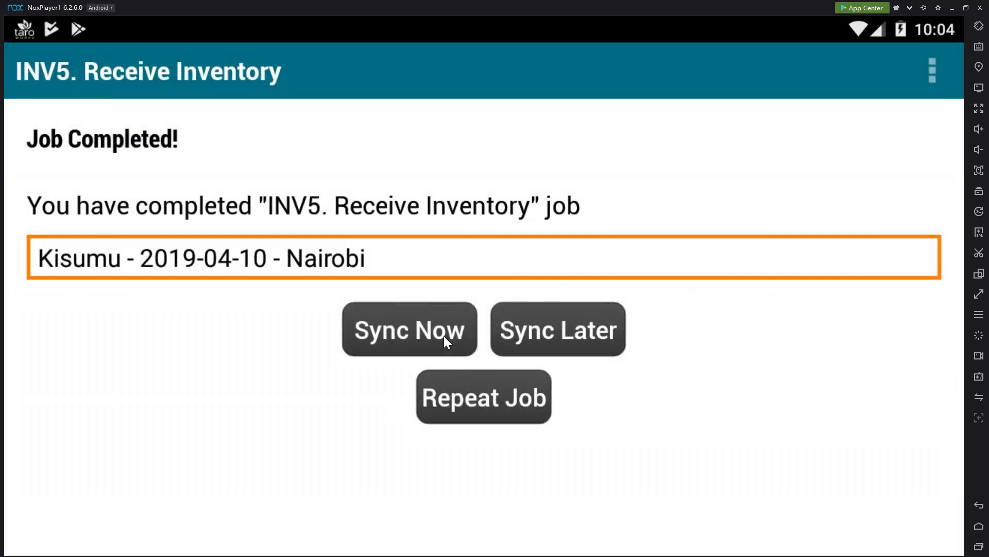
click(443, 336)
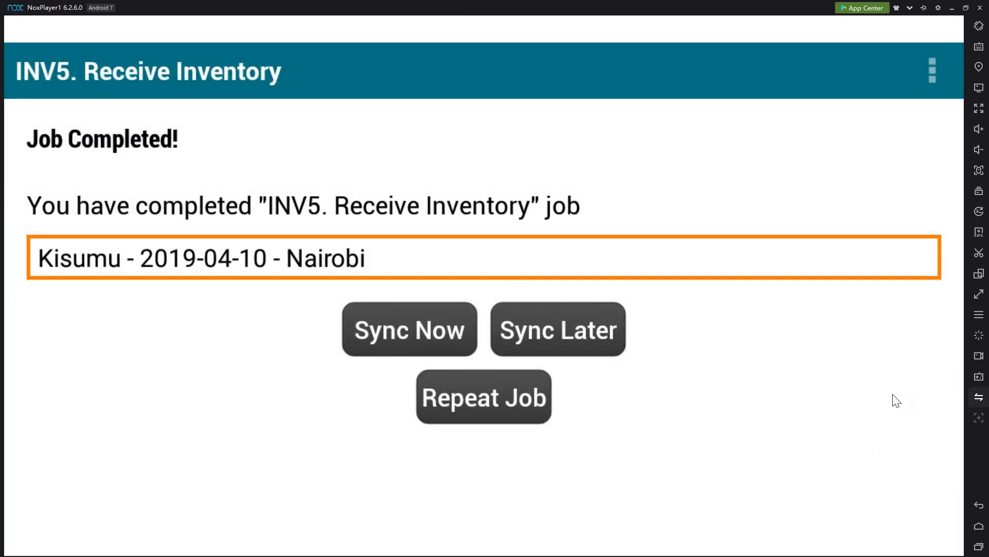
key(alt+Tab)
key(alt+Tab)
key(alt+Tab)
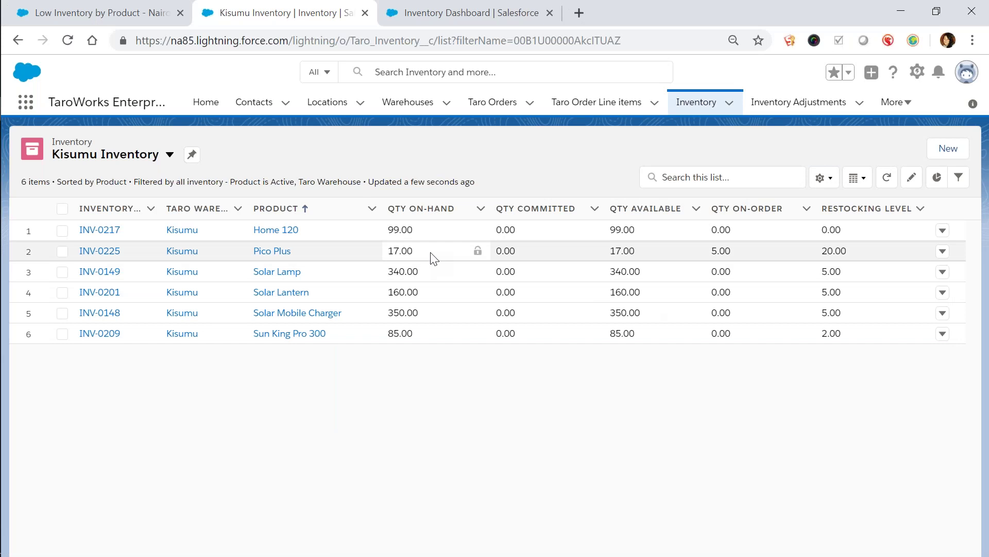
Dismiss the sync message and view Kisumu's Pico Plus inventory level, showing 22 on hand
key(alt+Tab)
click(479, 358)
click(717, 212)
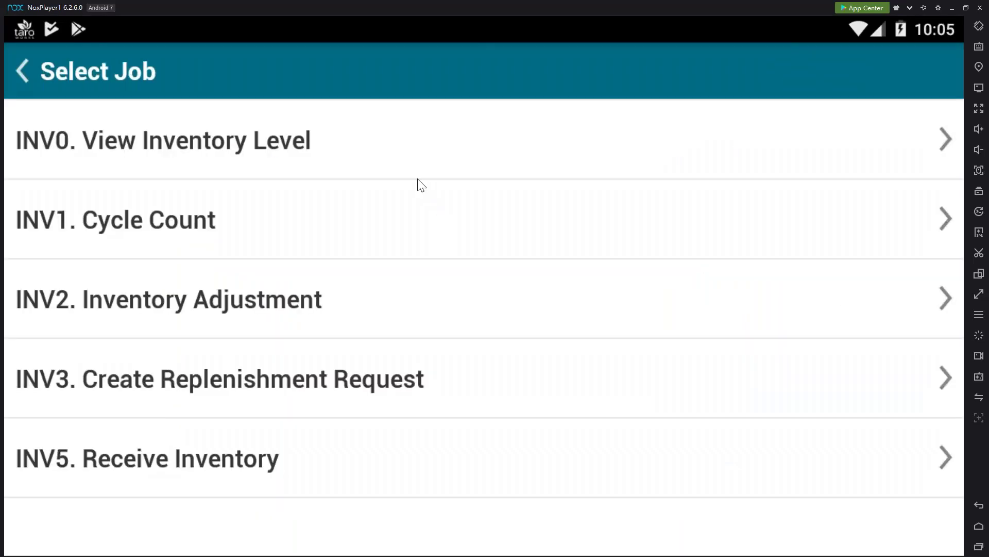
click(406, 164)
click(393, 282)
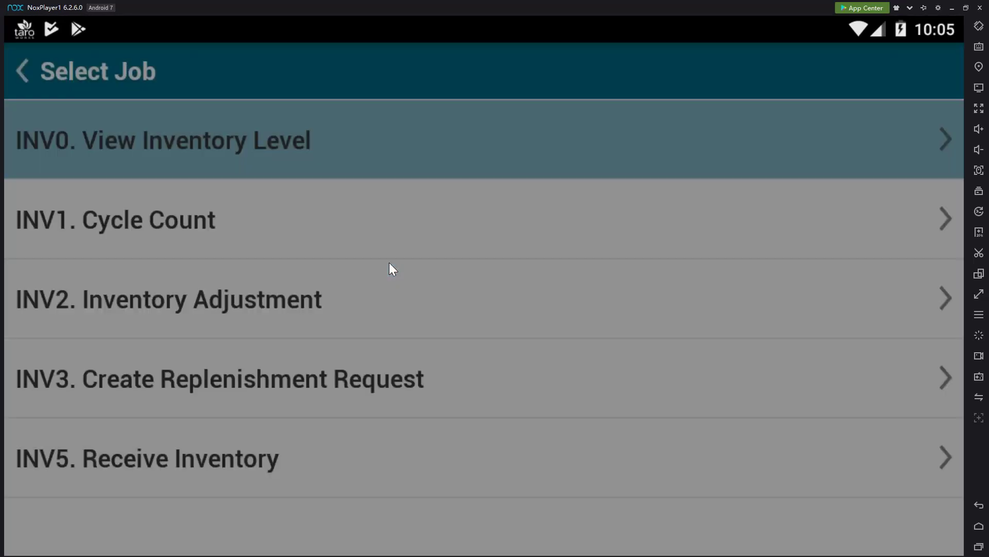
click(366, 211)
click(363, 208)
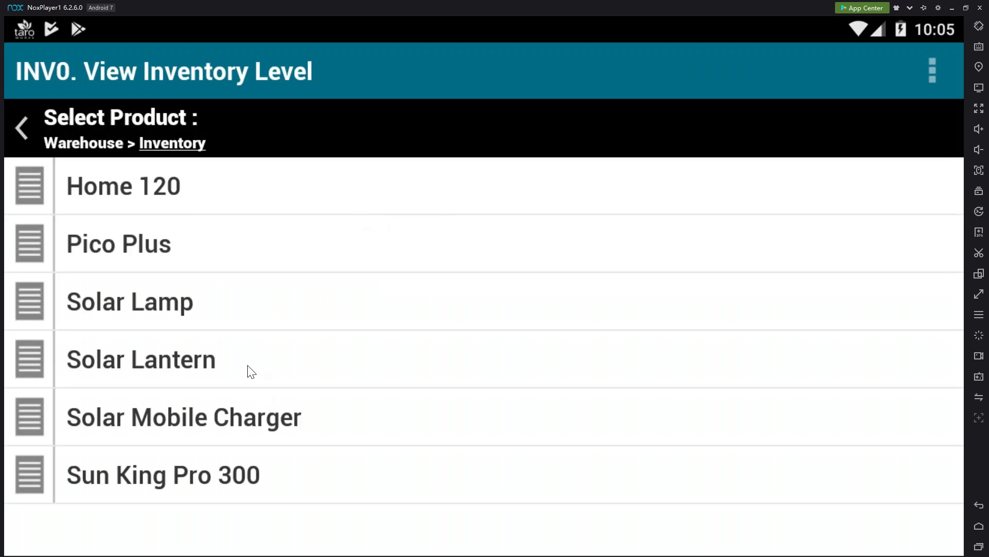
click(194, 263)
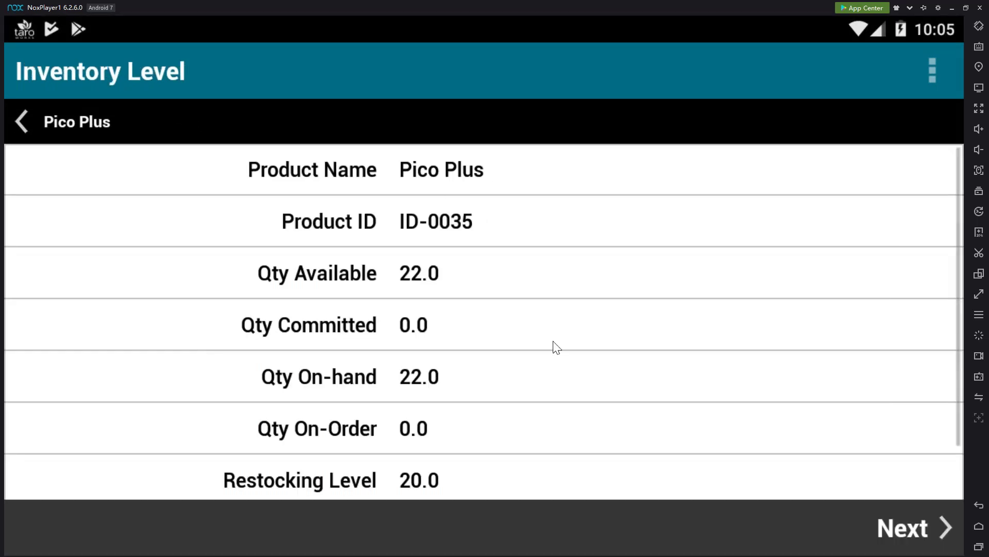
Leave and discard the View Inventory Level job
click(925, 80)
click(889, 117)
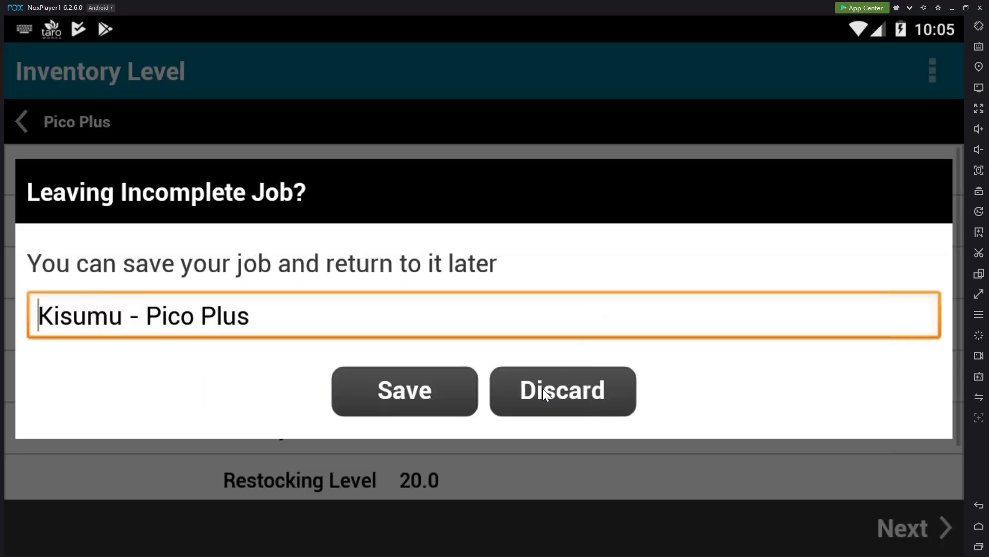
click(542, 388)
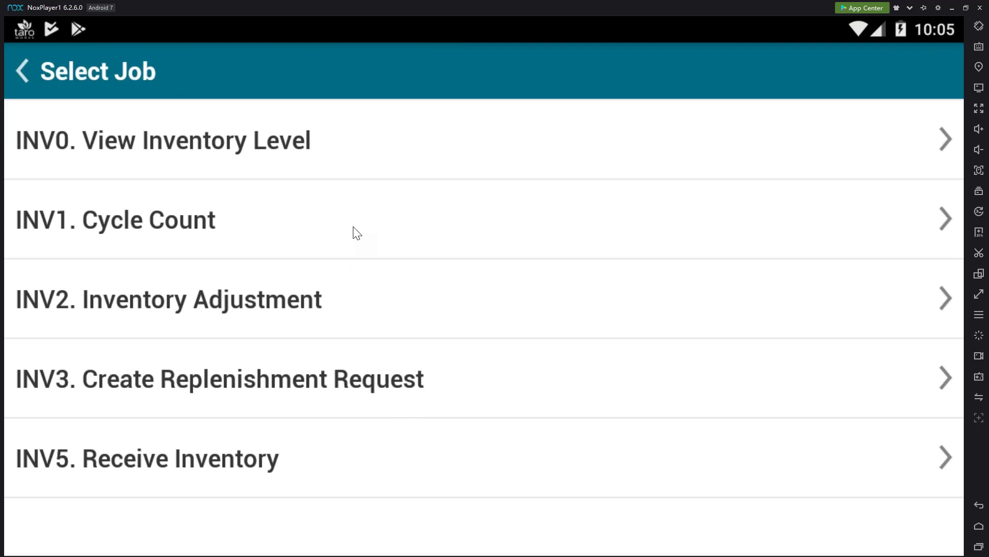
Start an INV1 Cycle Count at Kisumu for Home 120, Pico Plus and Solar Lamp
click(350, 240)
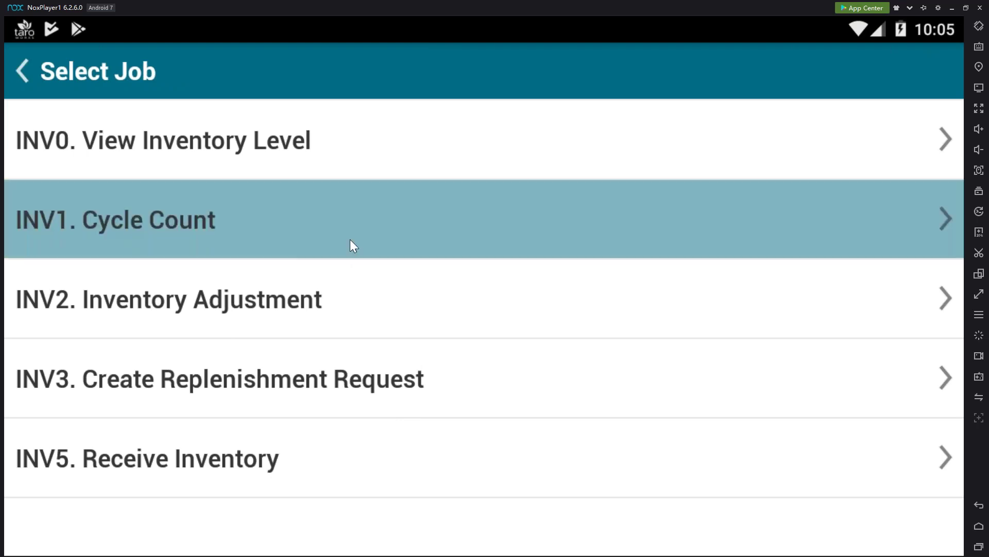
click(363, 295)
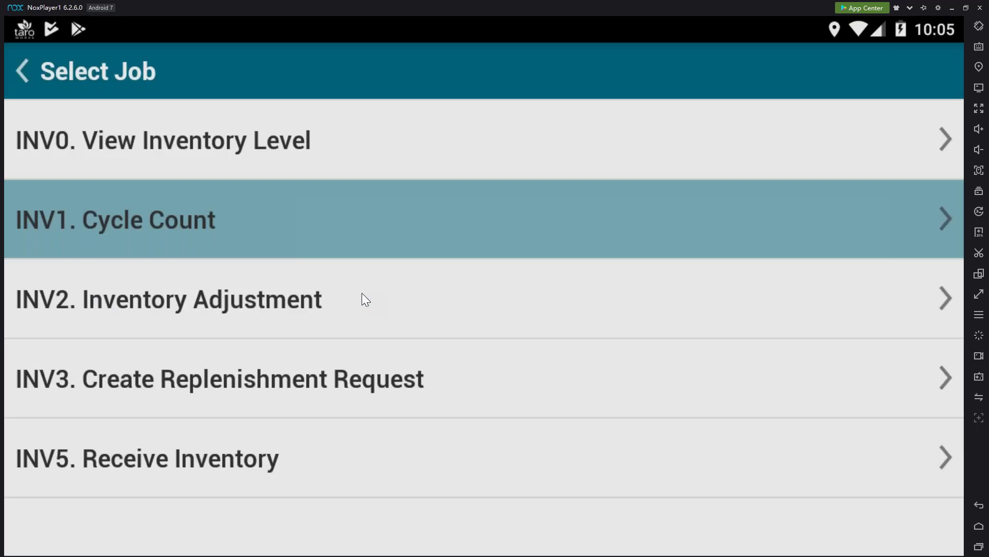
click(355, 232)
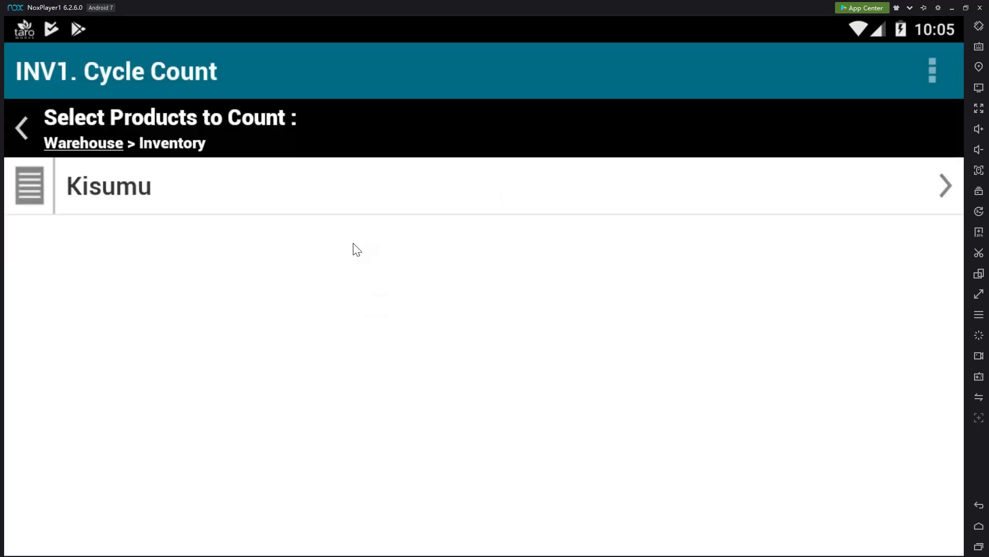
click(359, 205)
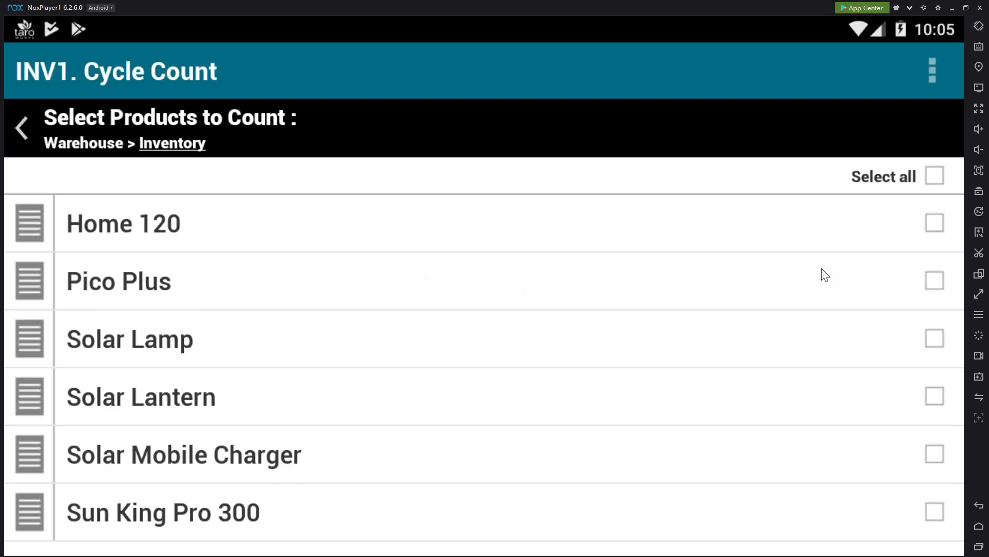
click(934, 229)
click(936, 285)
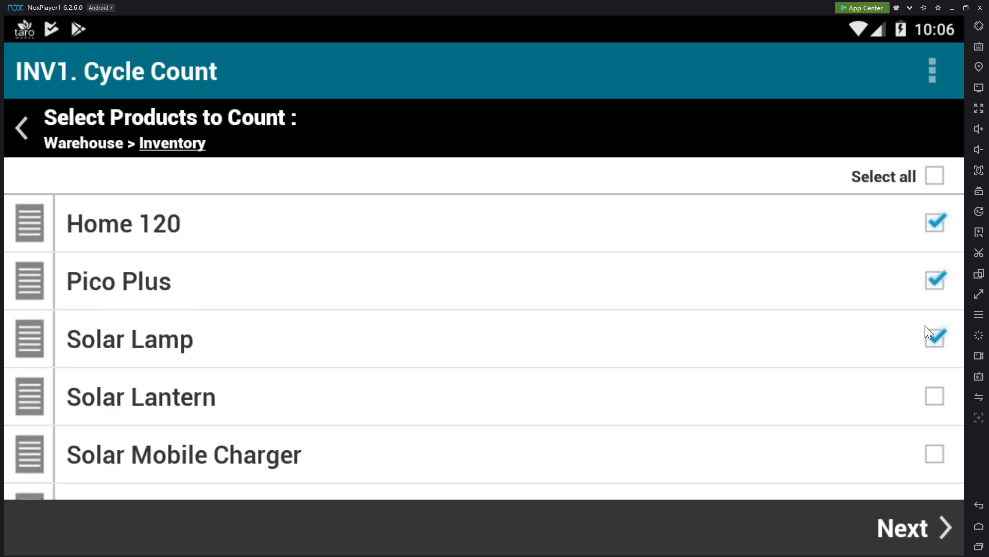
click(898, 536)
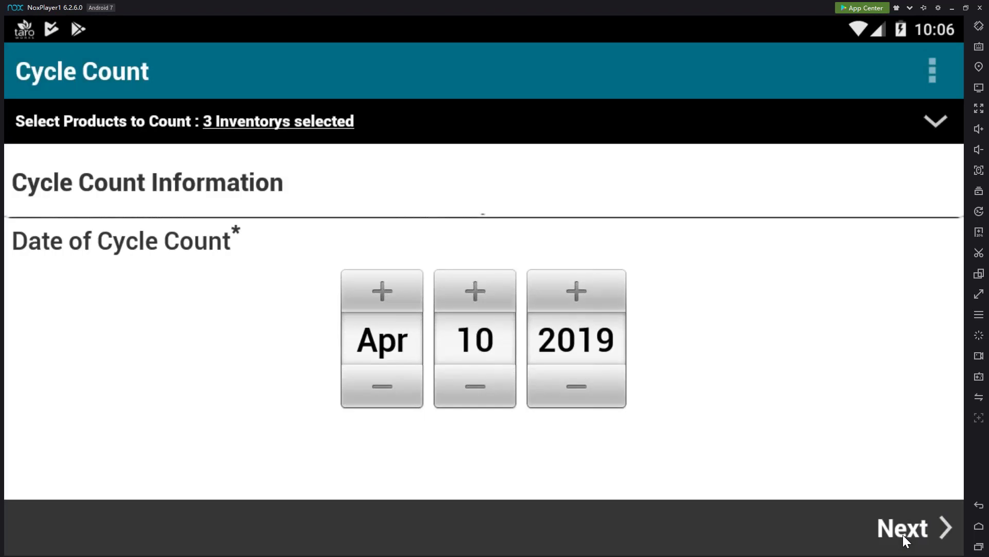
Enter counts of 90 Home 120, 21 Pico Plus and 335 Solar Lamp
click(902, 533)
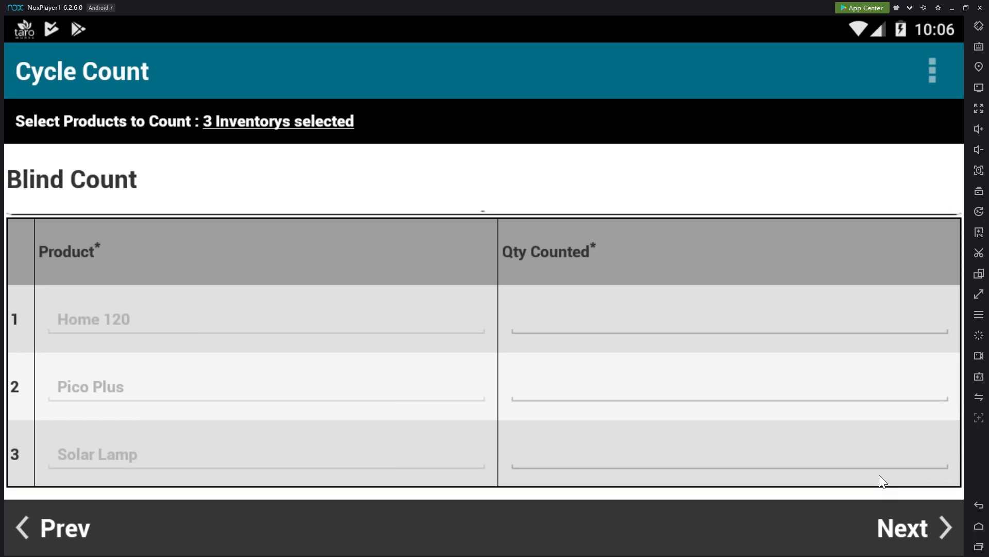
click(596, 329)
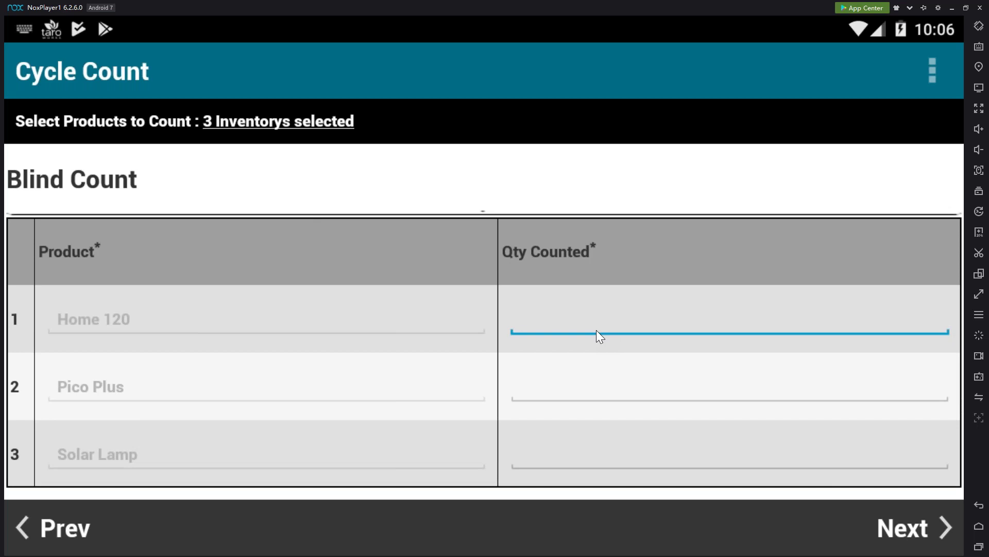
text(90)
click(607, 392)
text(21)
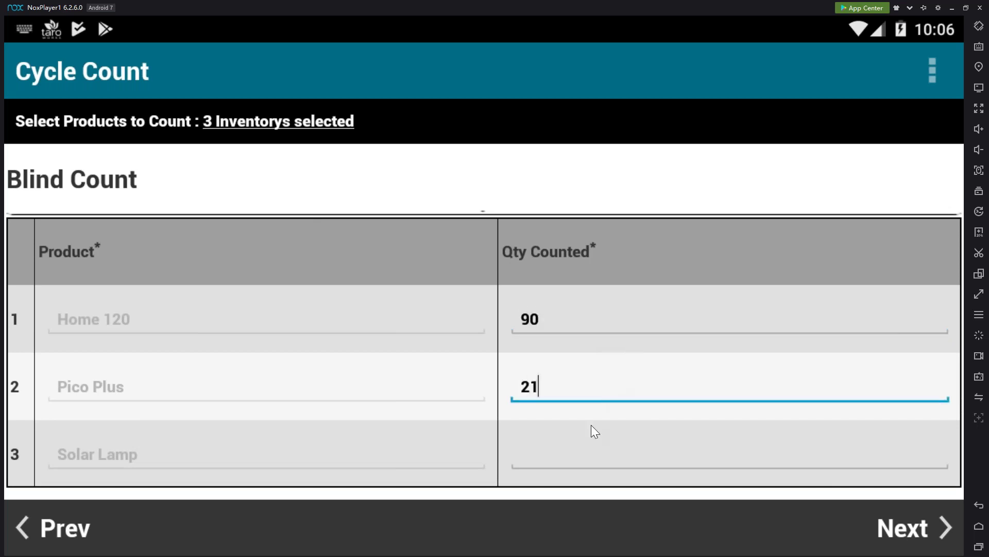
click(557, 454)
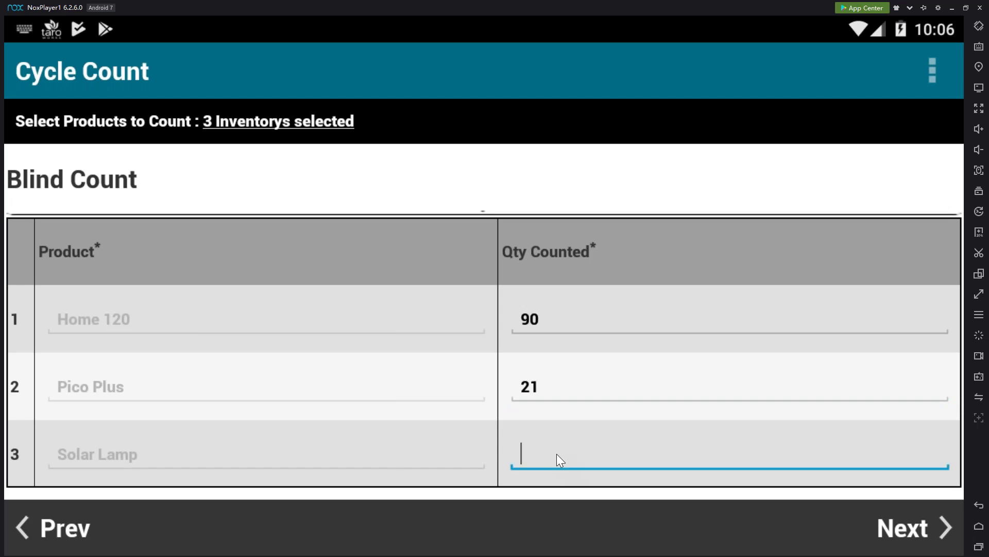
text(3)
click(898, 531)
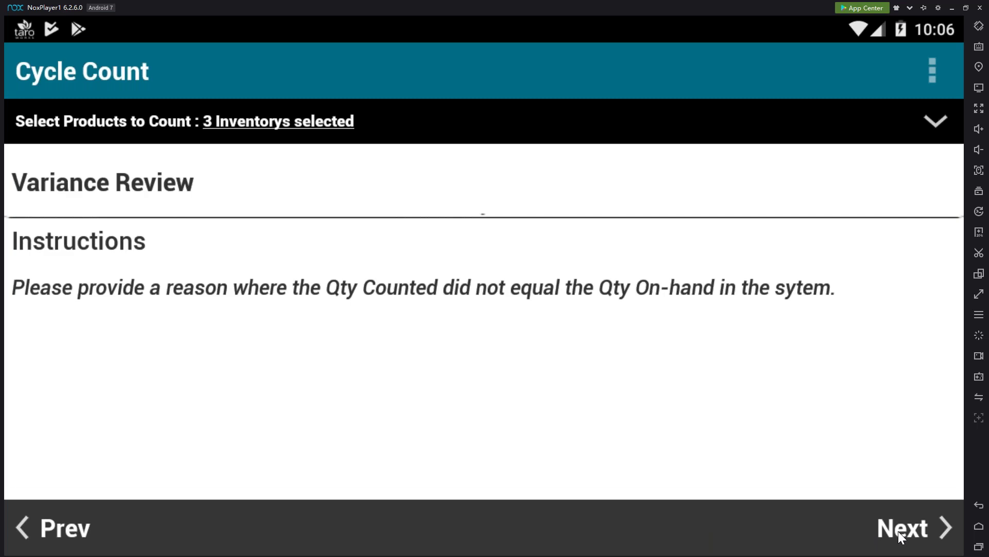
Code Home 120's variance as Product Lost with the comment 'Mislabeled'
click(898, 531)
scroll(701, 291, down, 3)
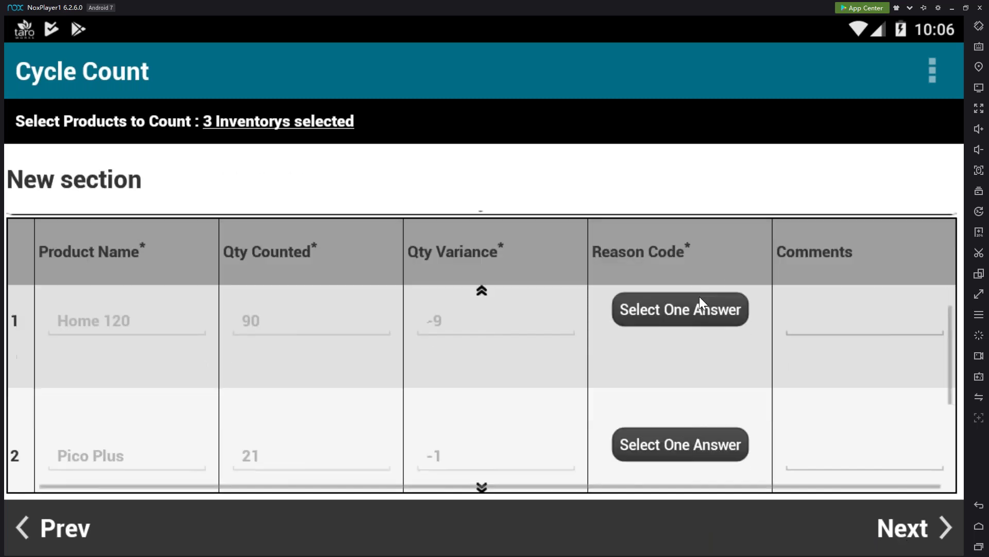
scroll(818, 441, up, 3)
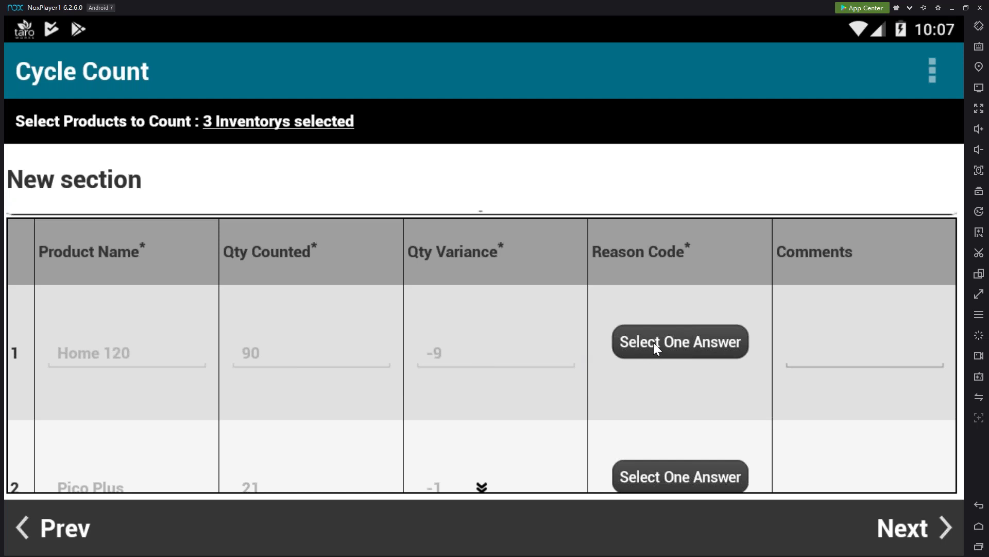
click(623, 349)
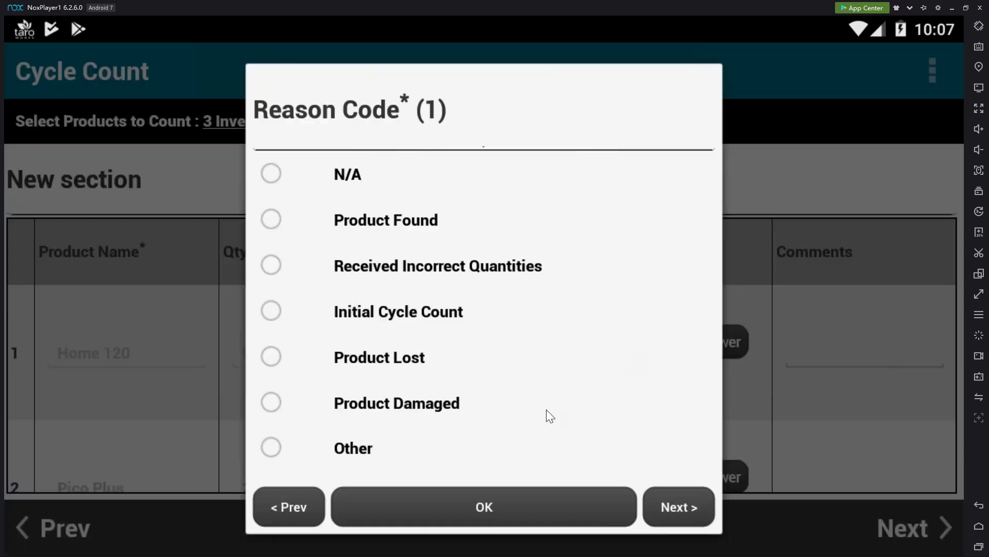
click(395, 360)
click(465, 502)
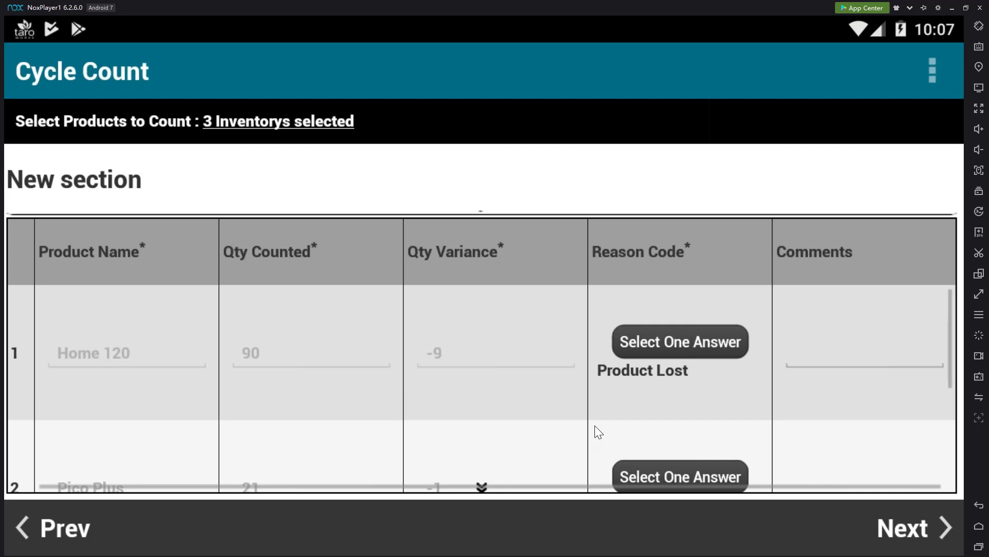
click(825, 355)
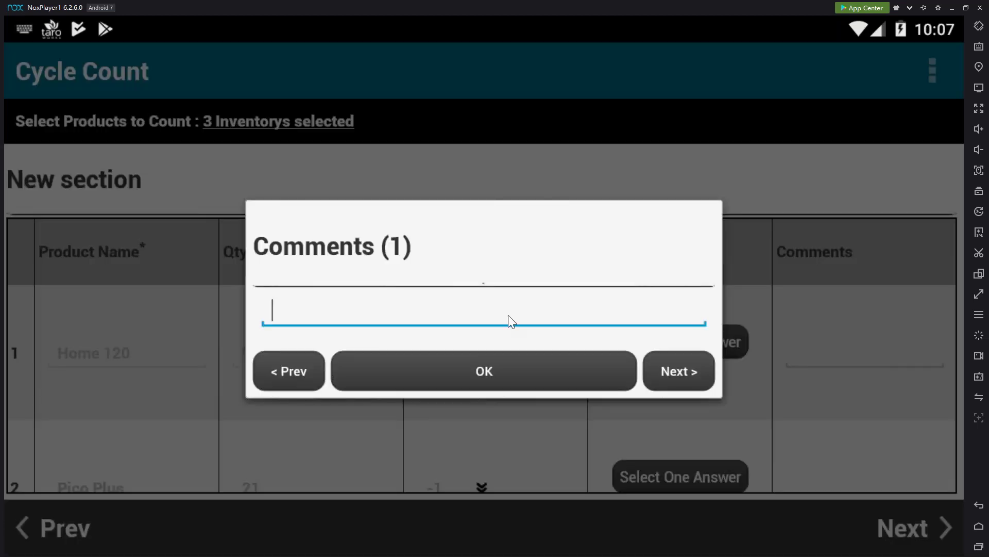
text(Mislabeled)
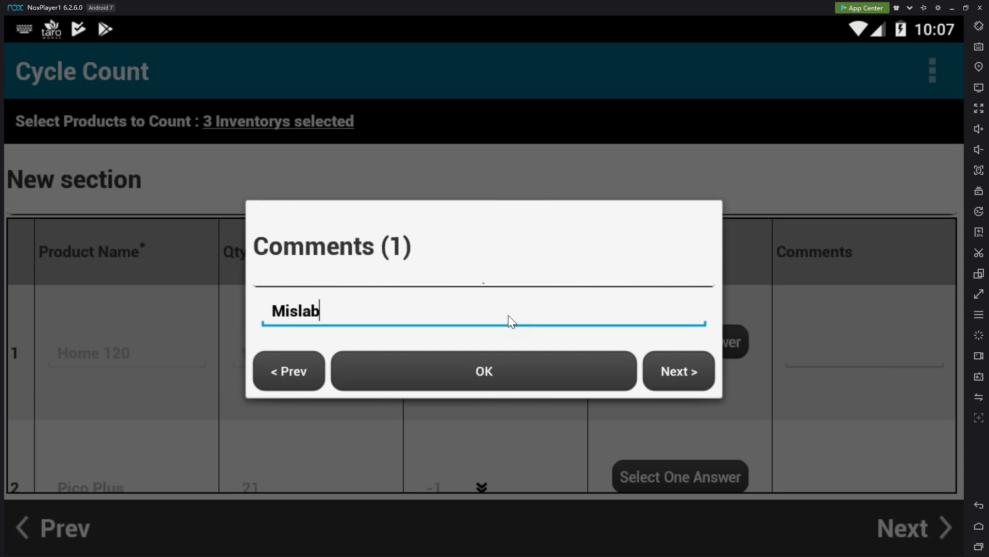
click(621, 415)
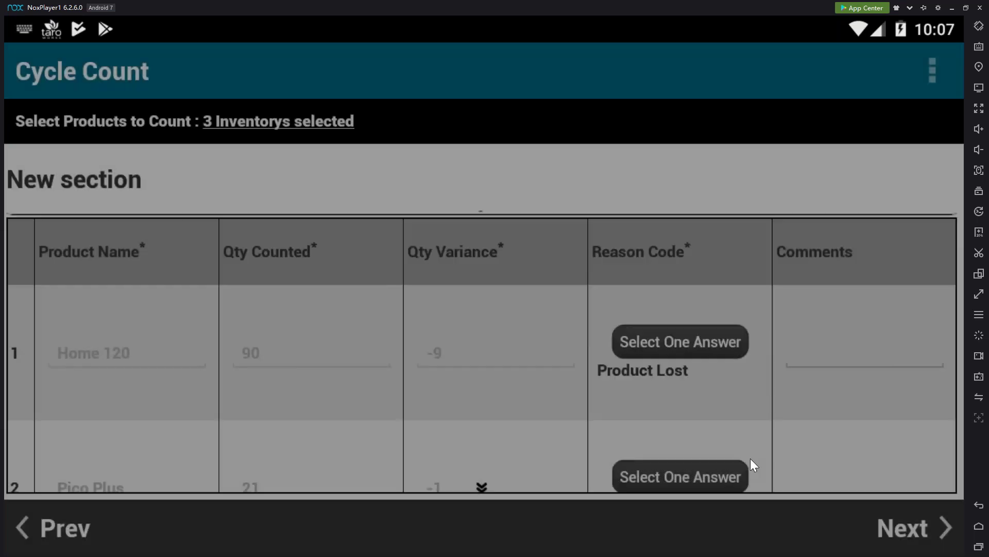
Code Pico Plus's variance as Product Damaged with the comment 'Run over by truck'
click(629, 464)
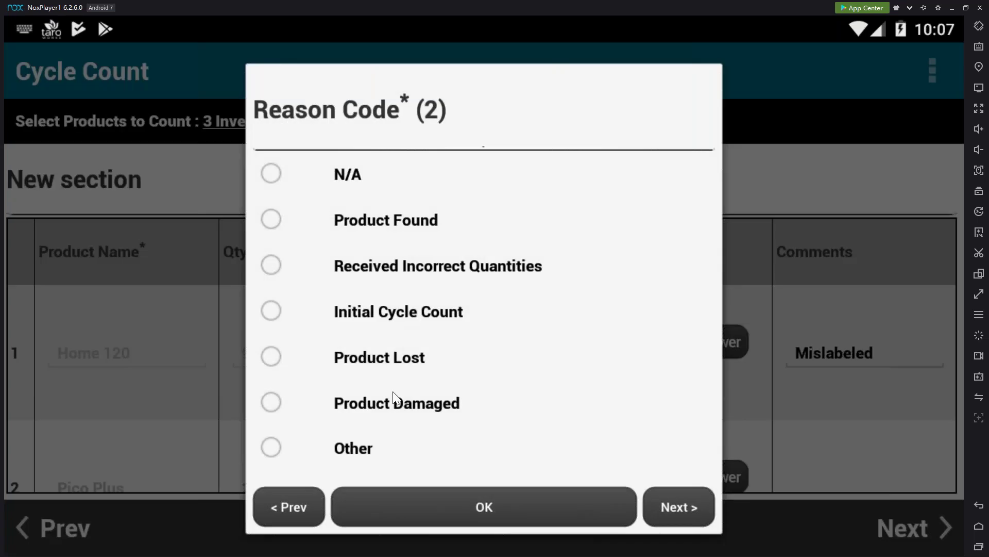
click(388, 409)
click(460, 496)
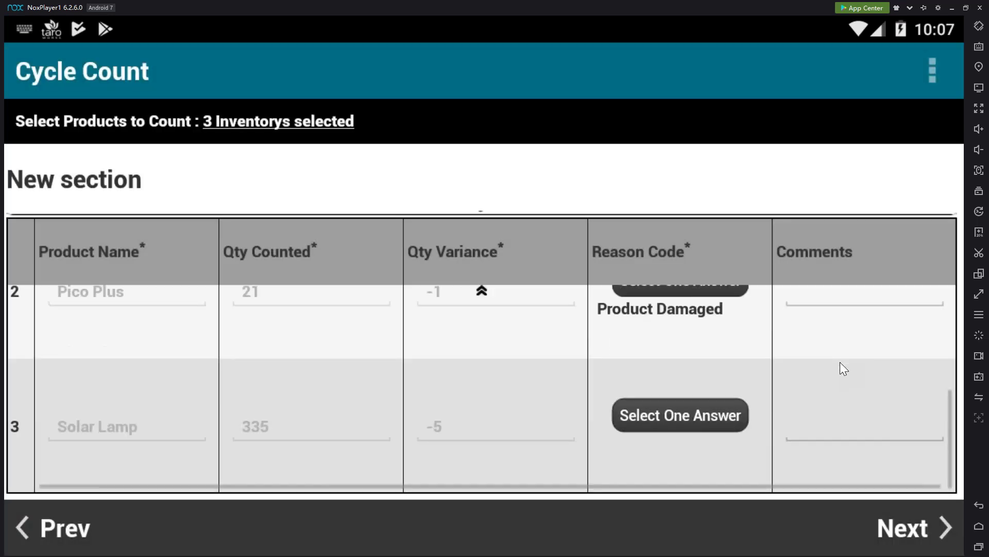
click(864, 413)
click(842, 358)
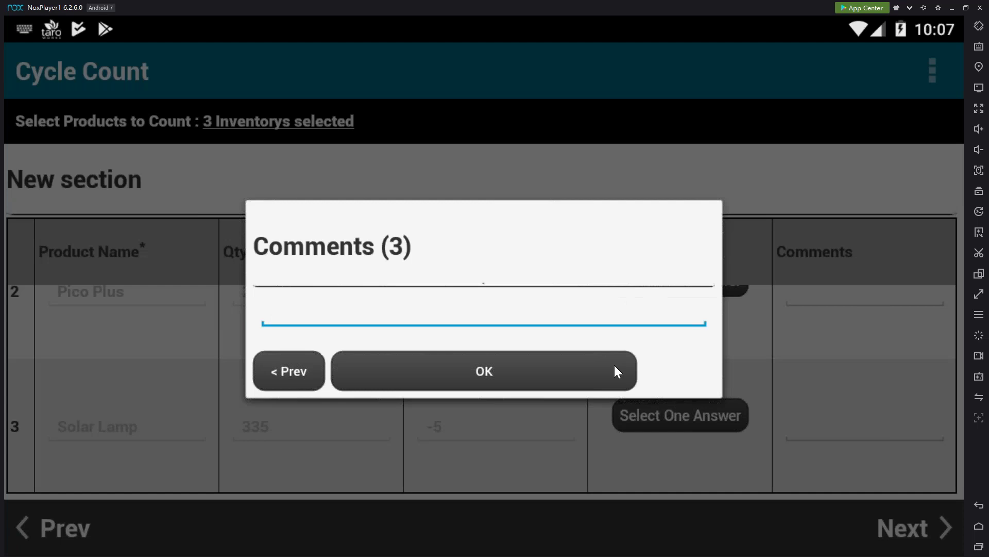
click(868, 308)
click(862, 296)
text(Da)
key(BackSpace)
key(BackSpace)
text(Run over )
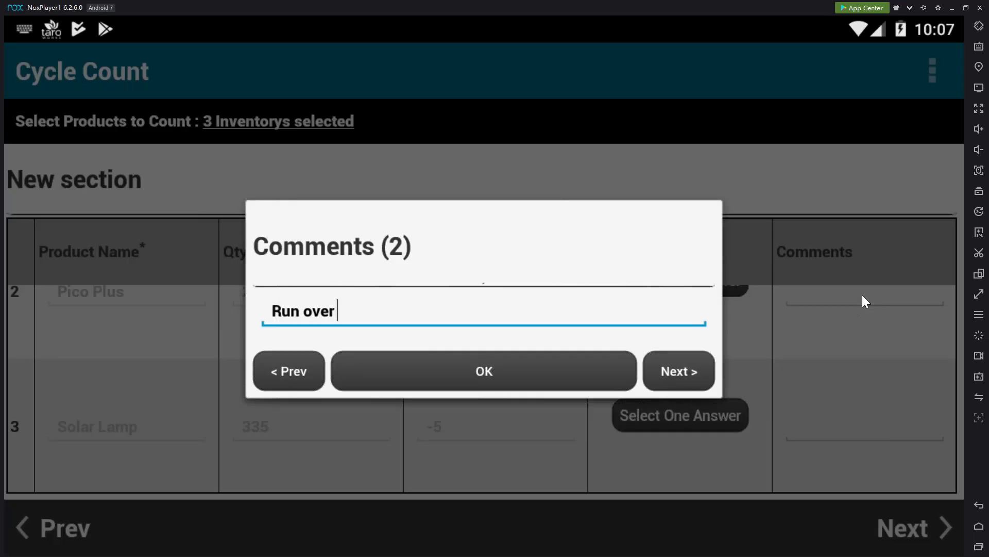
text(by trick)
key(BackSpace)
key(BackSpace)
key(BackSpace)
text(uck)
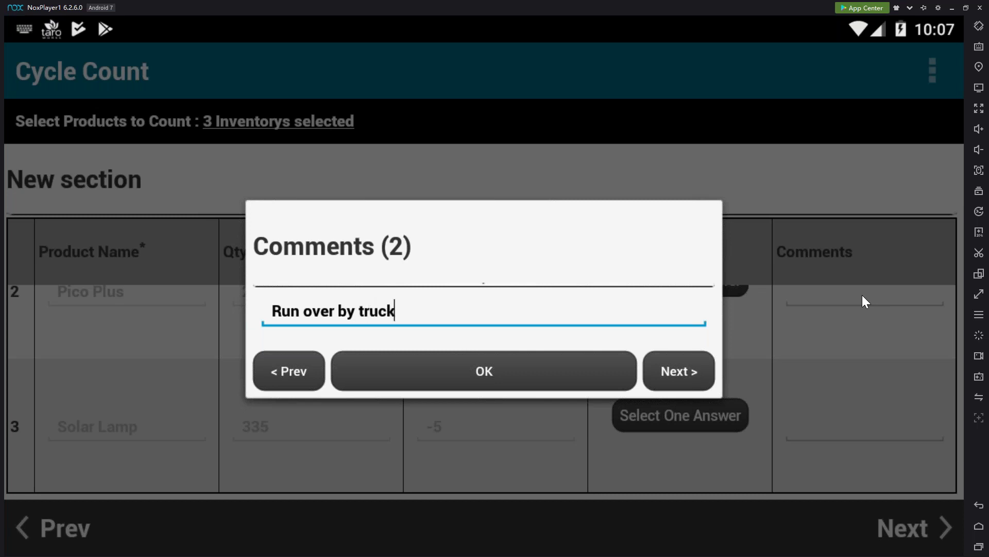
click(475, 376)
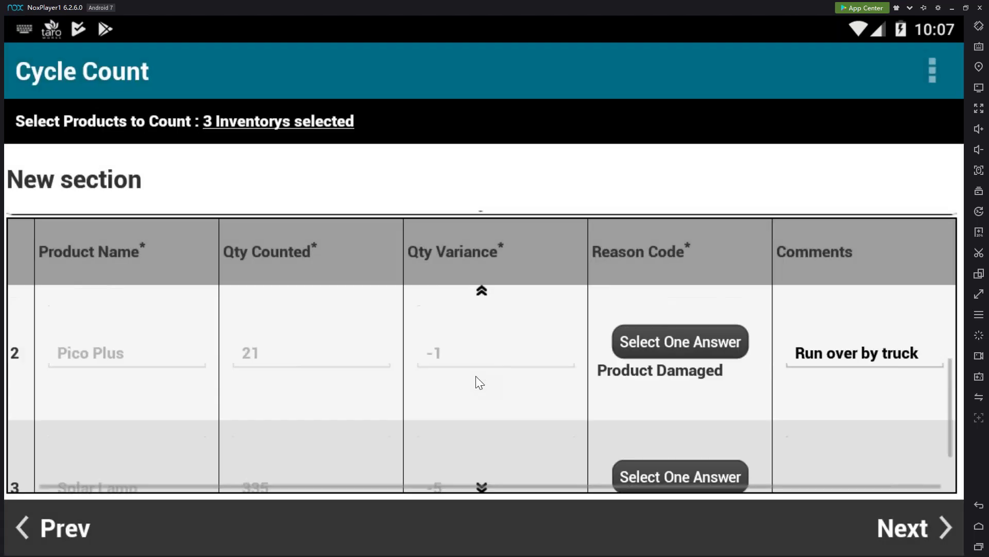
Change Solar Lamp's rejected Product Found reason to Received Incorrect Quantities
scroll(596, 375, down, 1)
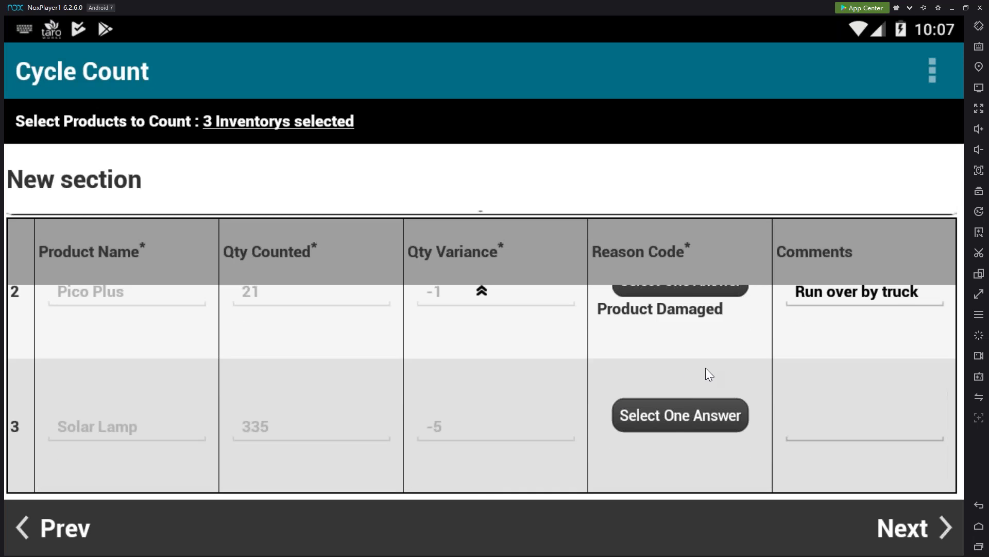
click(684, 411)
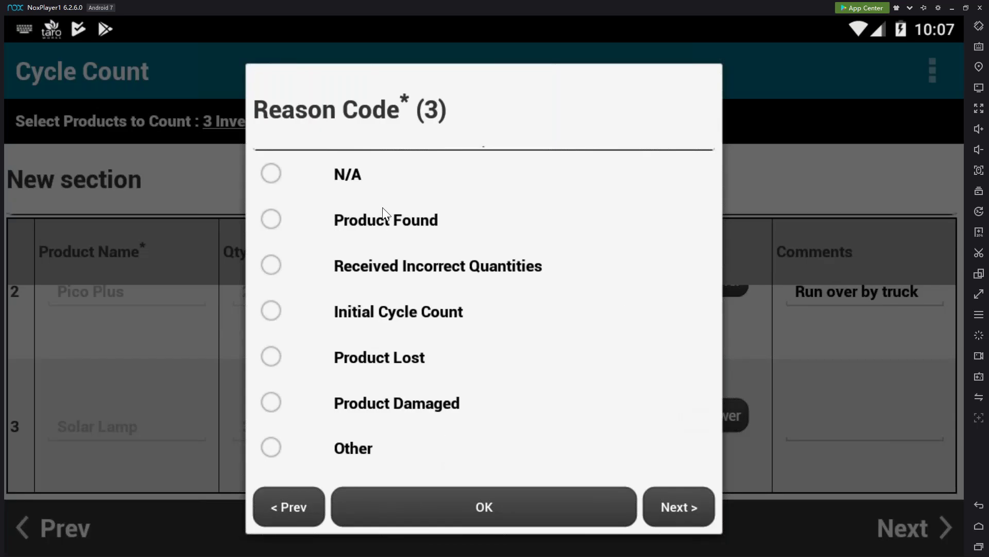
click(385, 221)
click(449, 524)
click(944, 517)
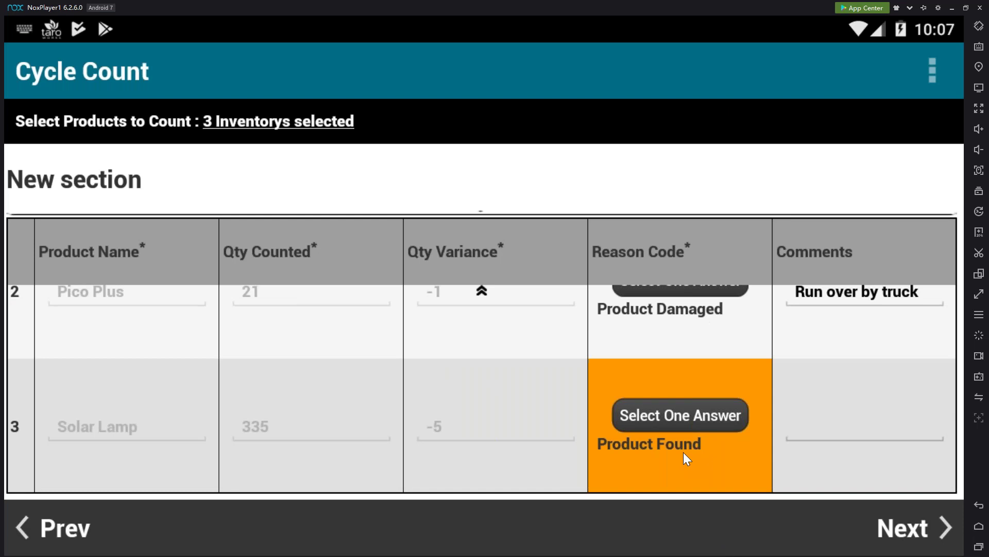
click(674, 412)
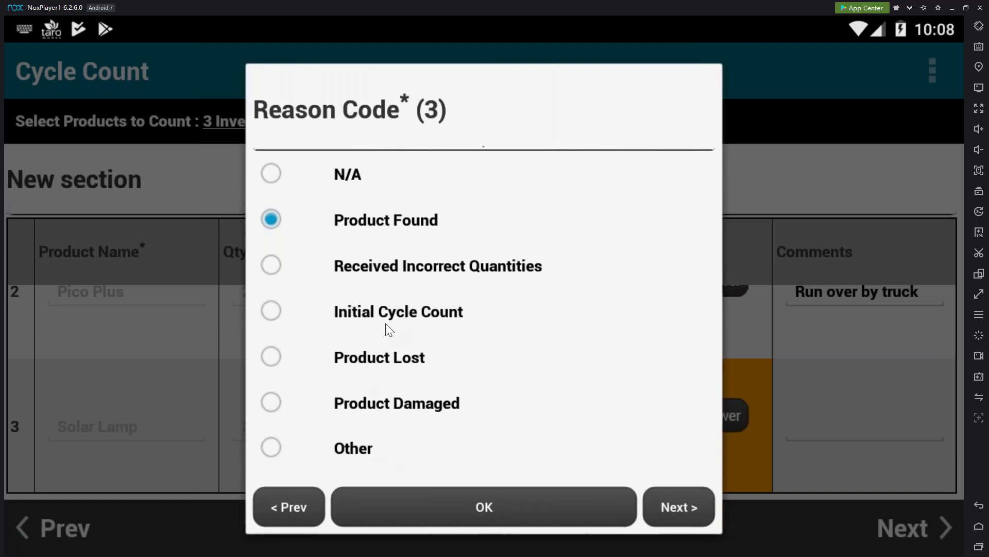
click(393, 265)
click(635, 540)
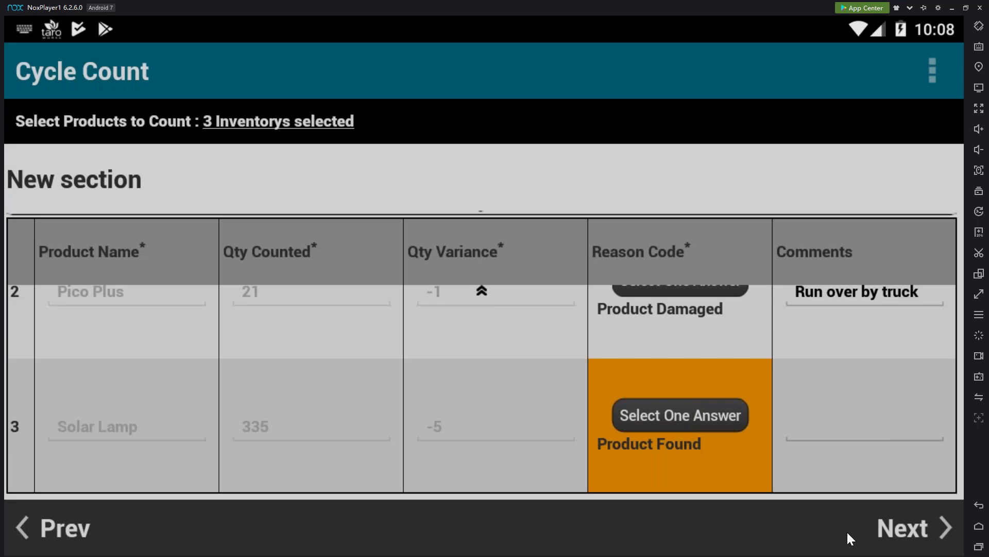
Mark the cycle count complete, sync it, and switch to Chrome
click(910, 526)
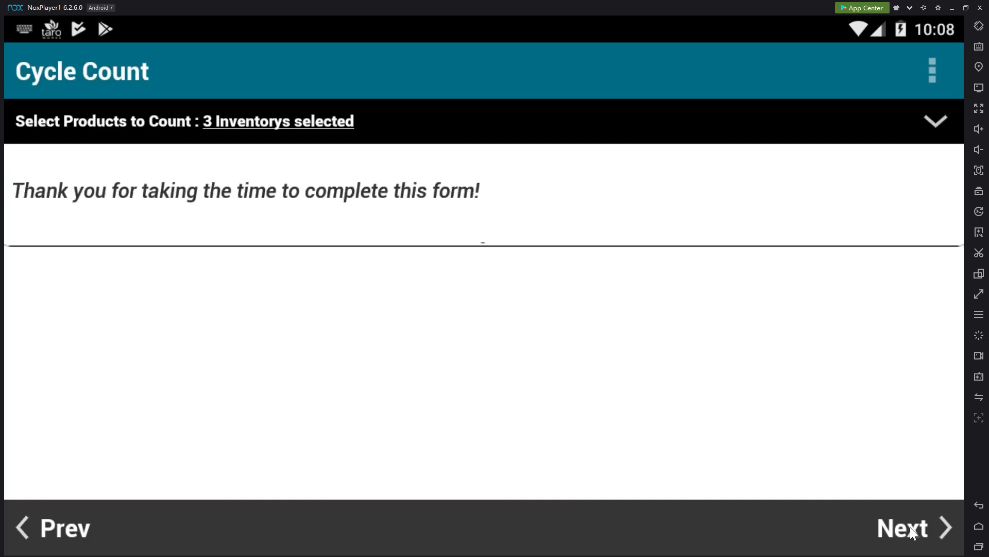
click(910, 527)
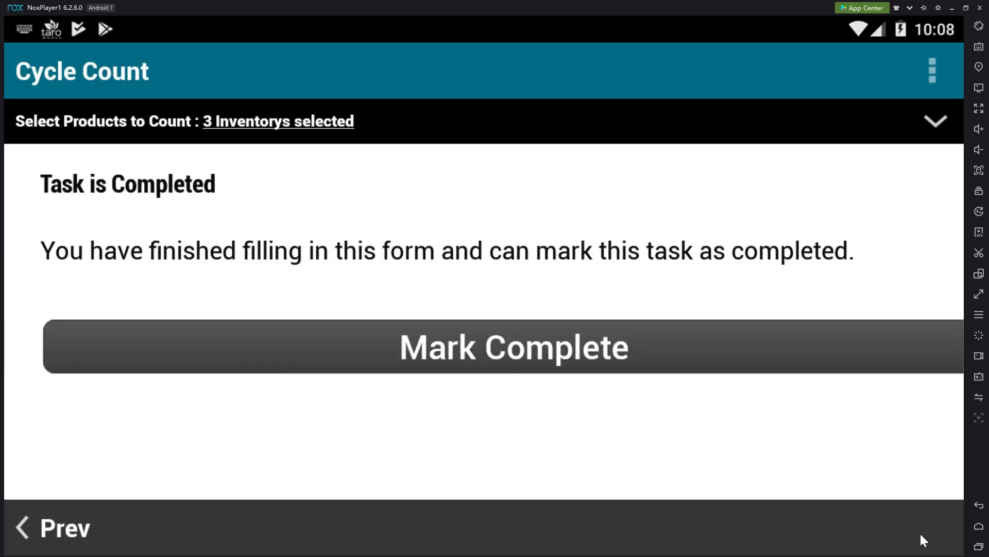
click(703, 355)
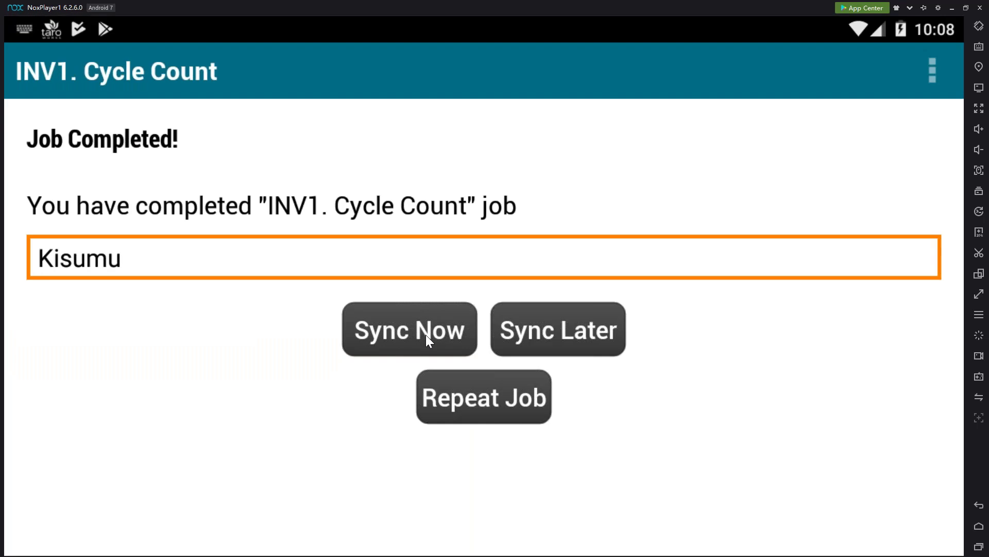
click(437, 332)
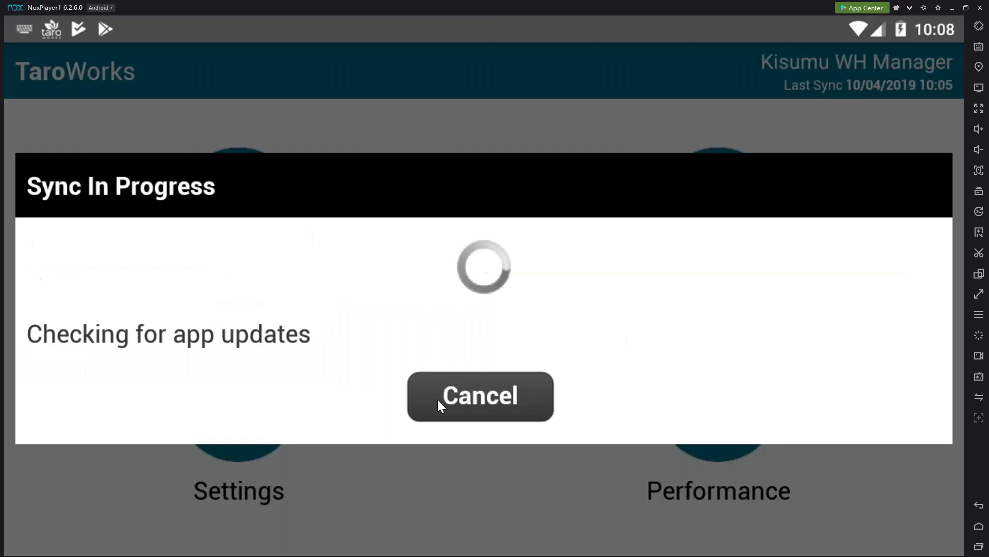
key(alt+Tab)
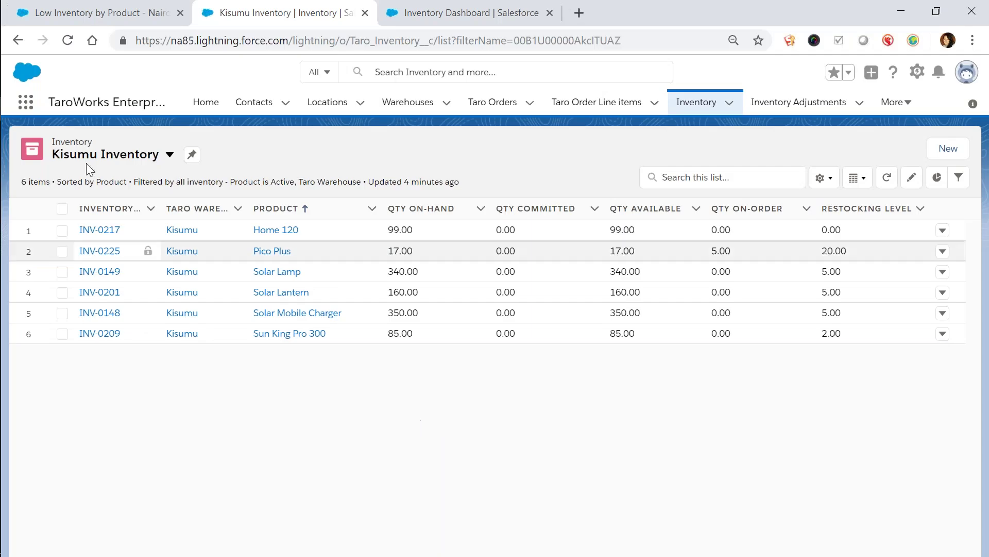
Reload Kisumu Inventory (90, 21, 335) and open INV-0217's Inventory Movements list
click(67, 41)
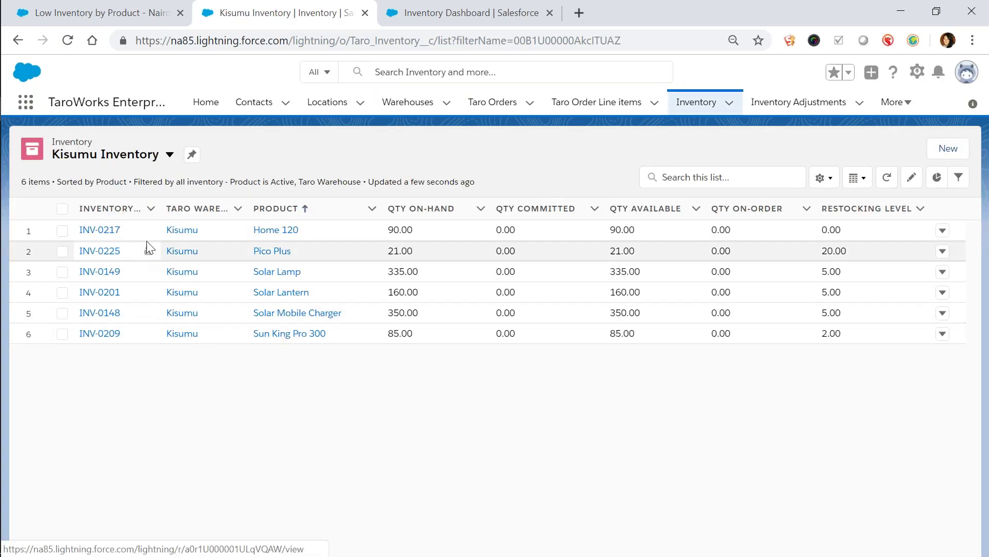
click(106, 233)
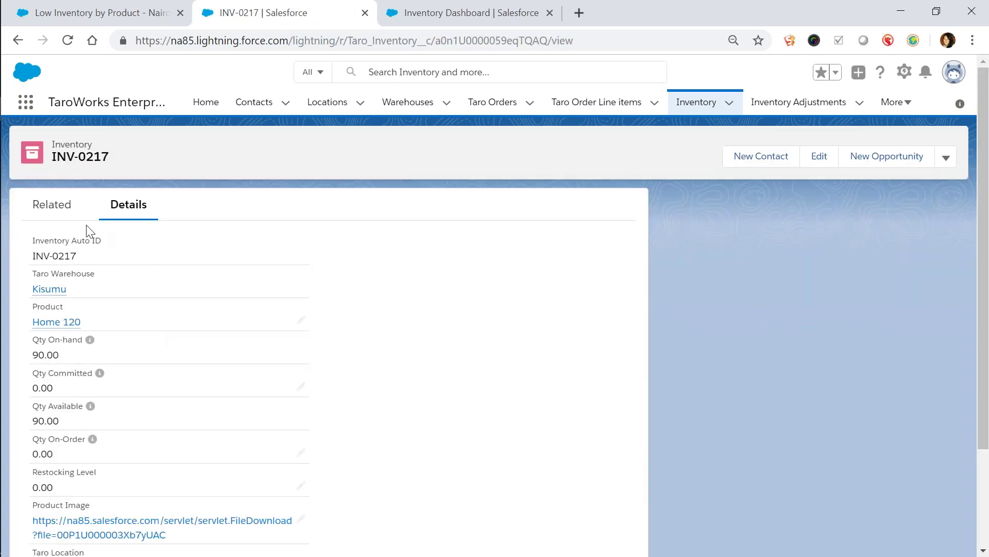
click(69, 213)
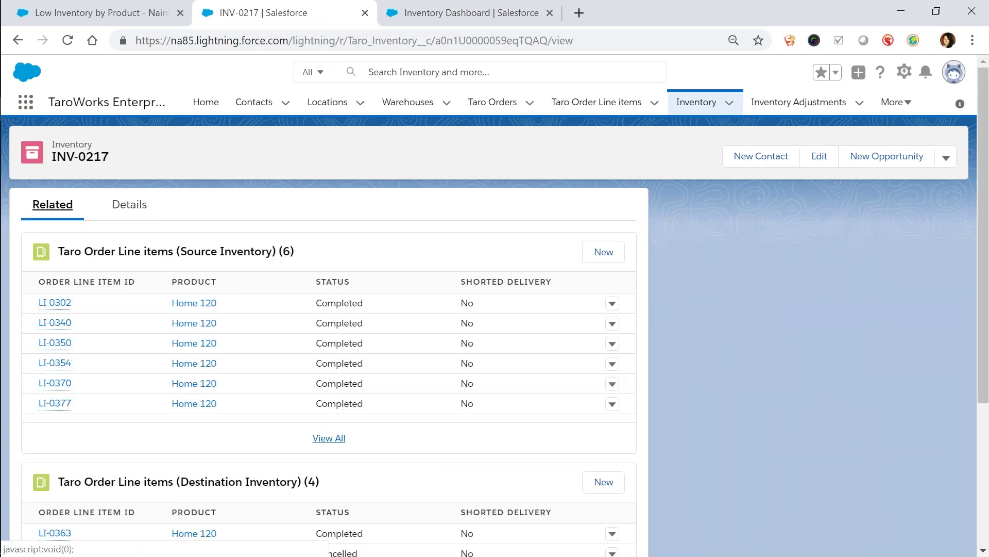
scroll(388, 453, down, 3)
scroll(389, 453, up, 2)
scroll(391, 462, down, 4)
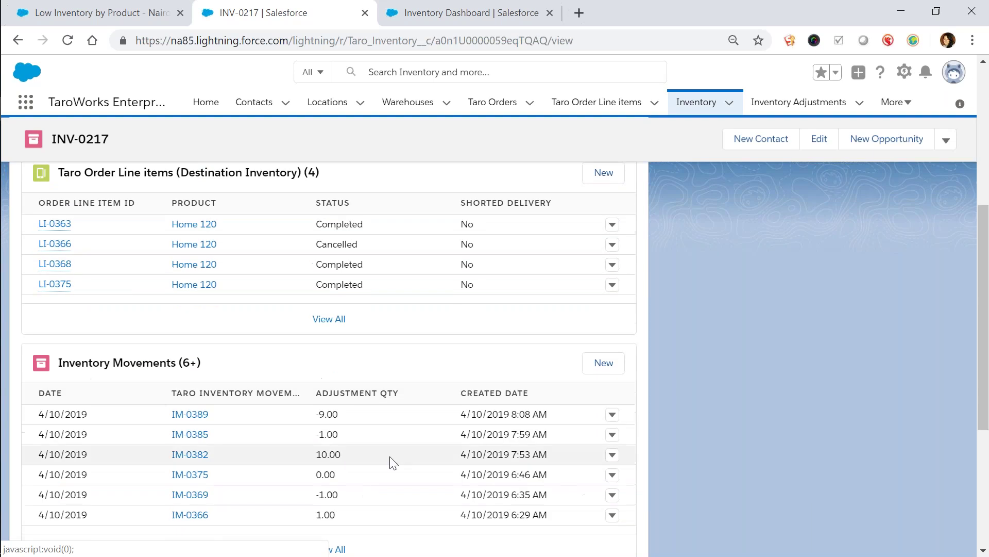
Confirm IM-0389 shows Home 120's -9.00 Product Lost, Mislabeled, then return to Kisumu Inventory
click(196, 419)
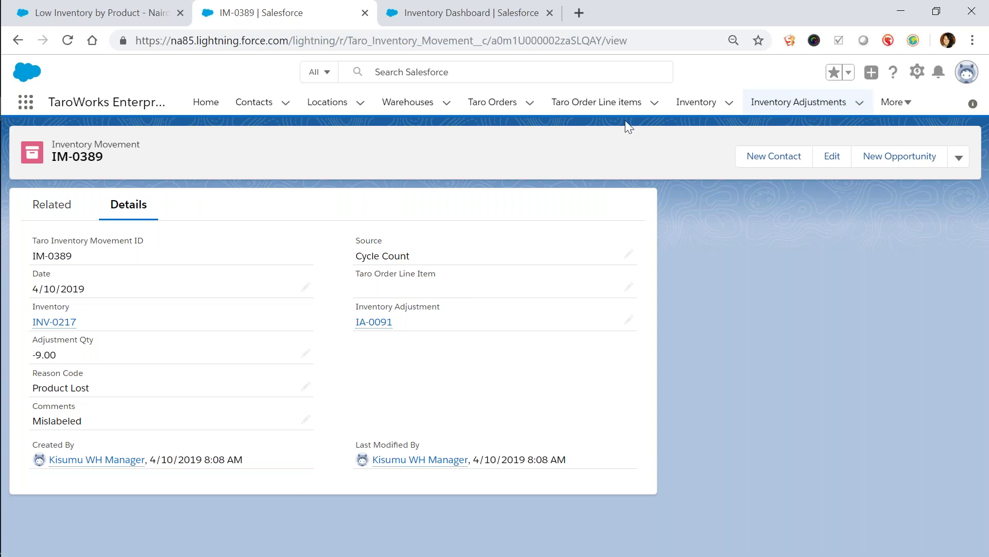
click(729, 103)
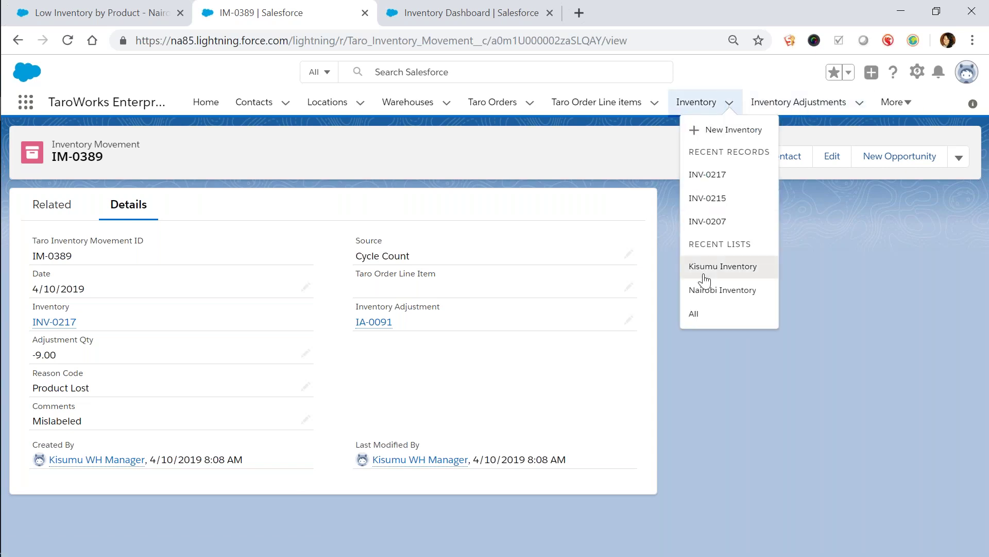
click(704, 266)
key(alt+Tab)
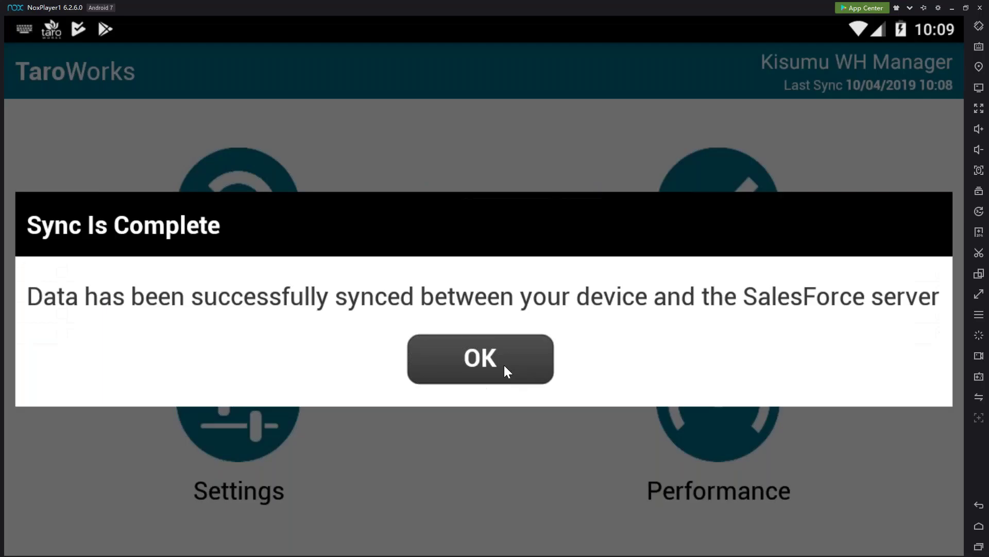
Start an INV2 Inventory Adjustment for Solar Lantern (INV-0201) at Kisumu
click(504, 365)
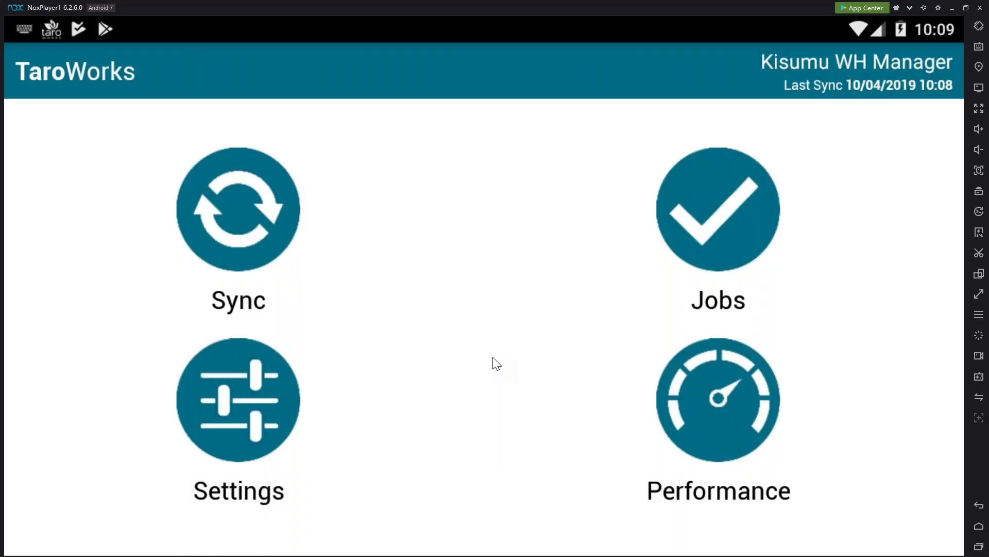
click(756, 176)
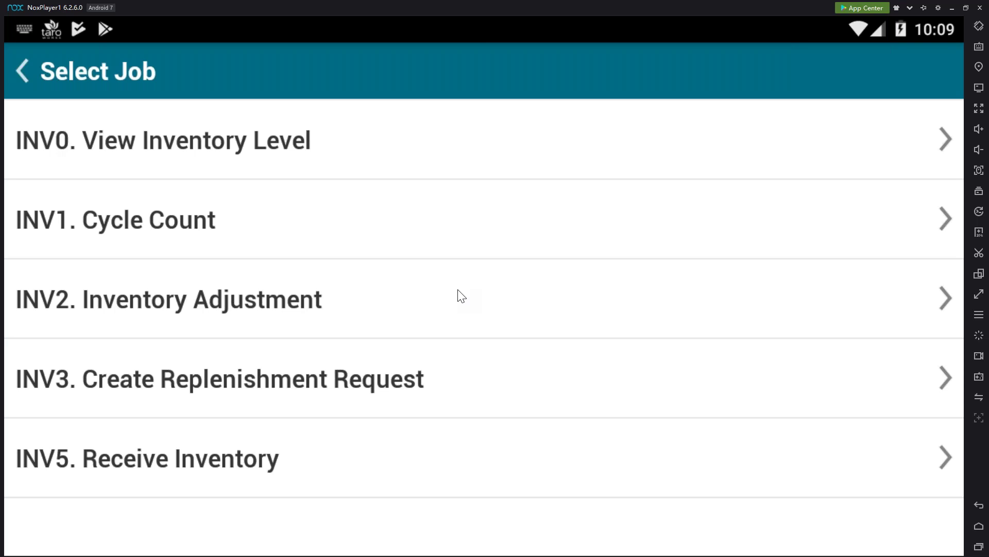
click(457, 278)
click(461, 301)
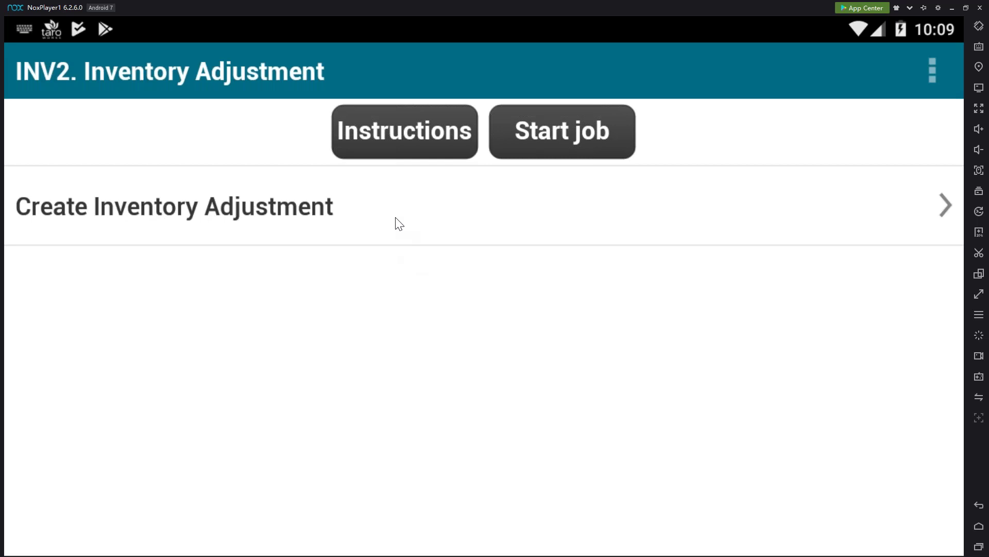
click(400, 223)
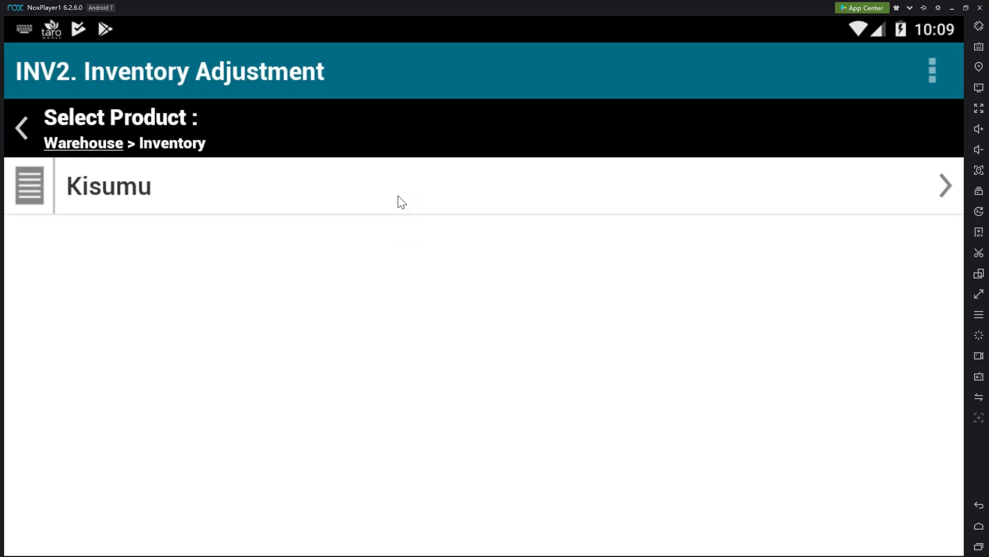
click(401, 202)
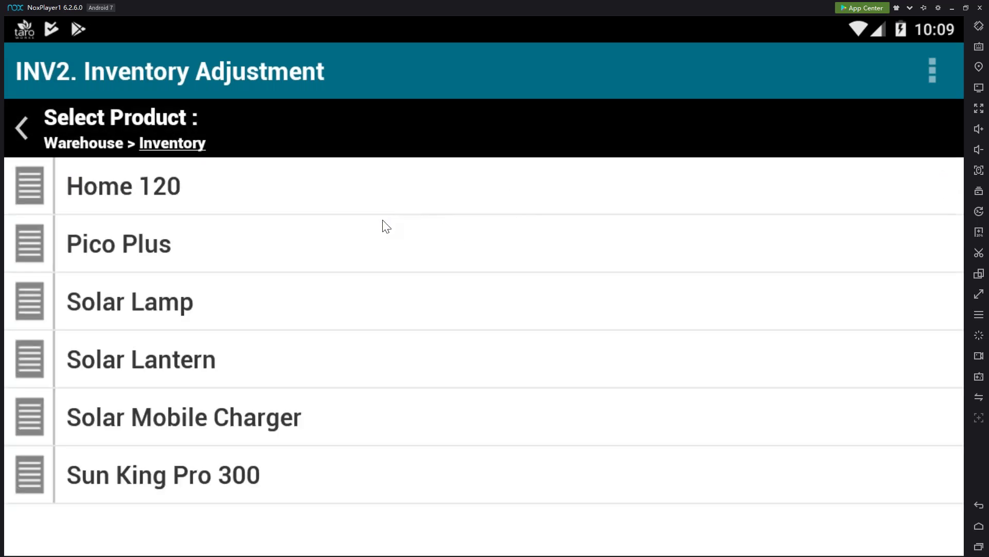
click(391, 356)
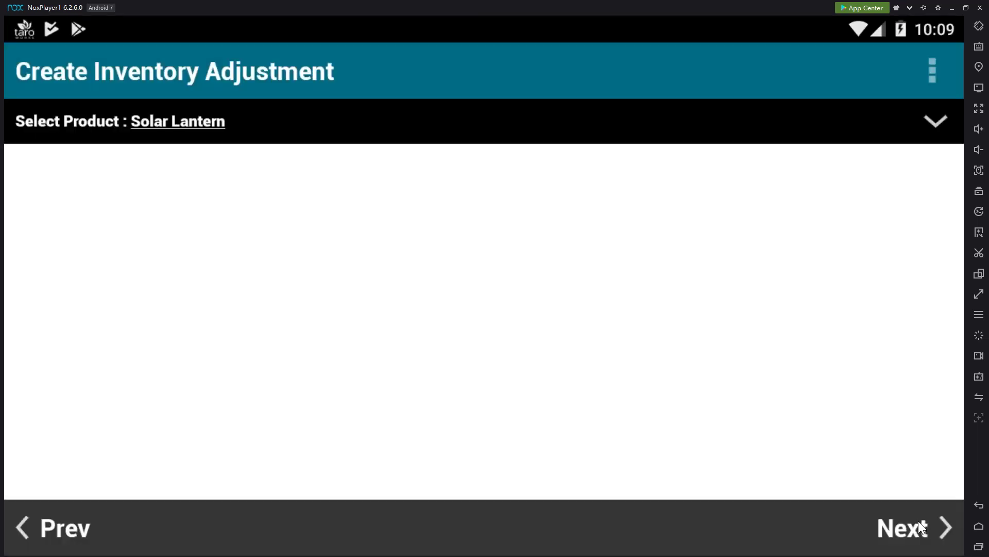
scroll(726, 364, down, 5)
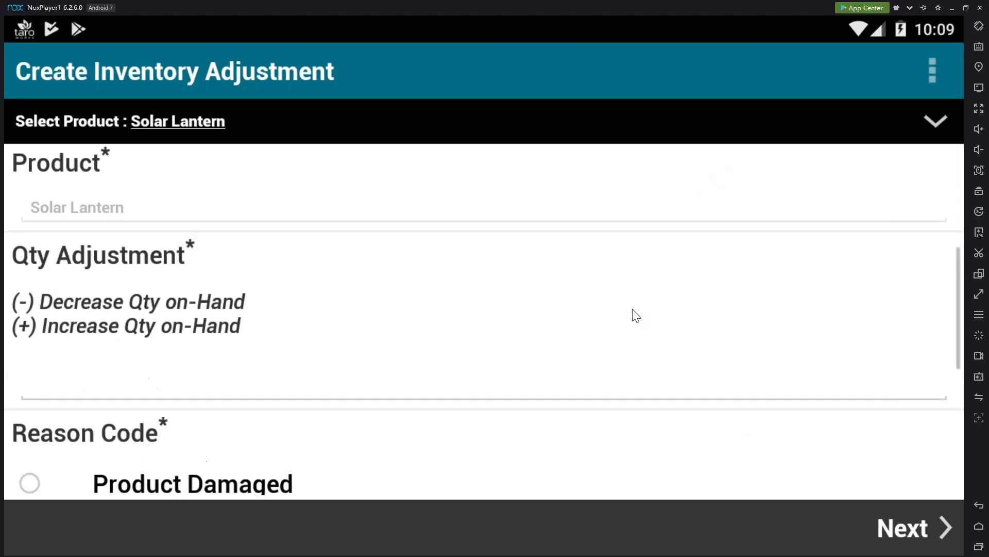
Enter a -1 quantity adjustment with reason Product Damaged and a comment that a forklift ran over it
click(255, 380)
text(-1)
drag(382, 448, 399, 250)
click(327, 308)
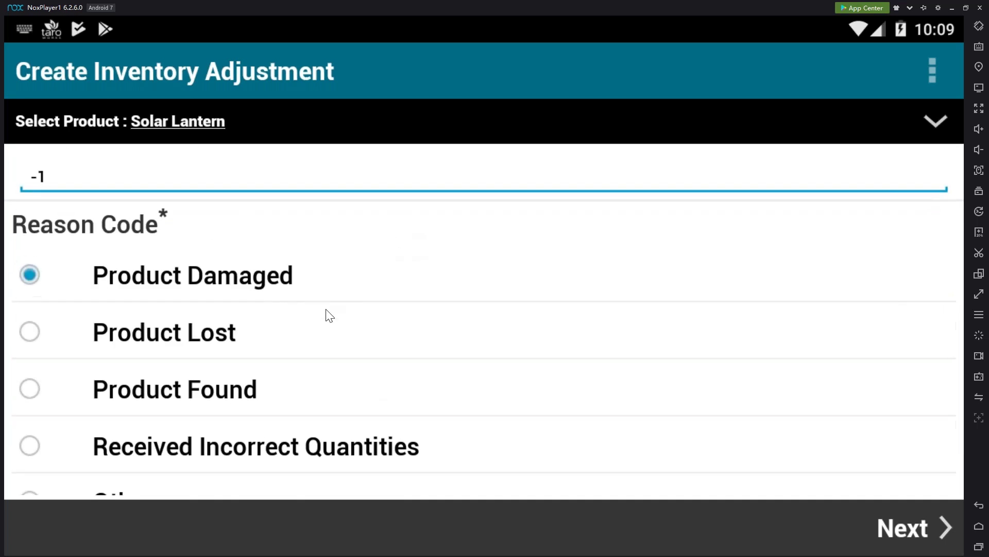
drag(439, 435, 468, 258)
click(340, 477)
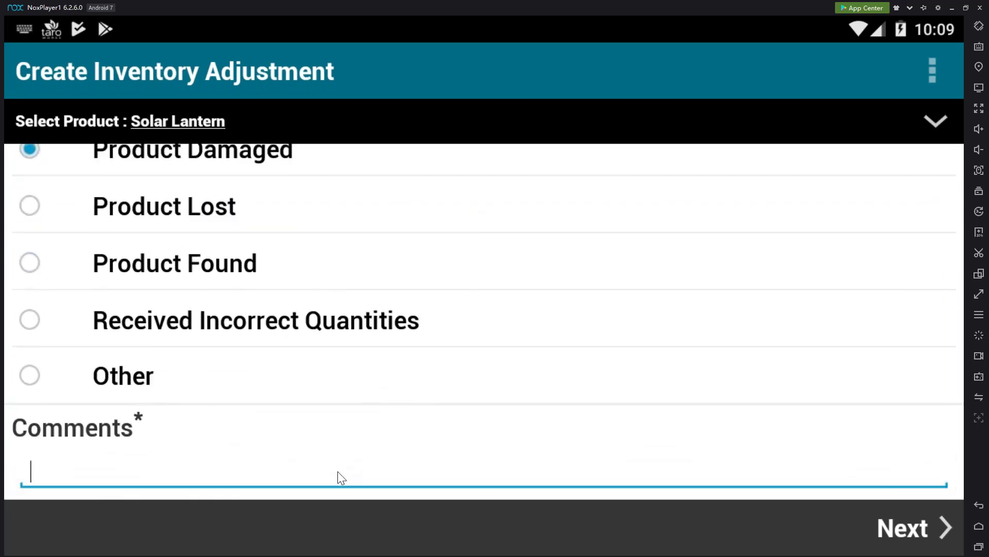
text(Erin ran over with fork)
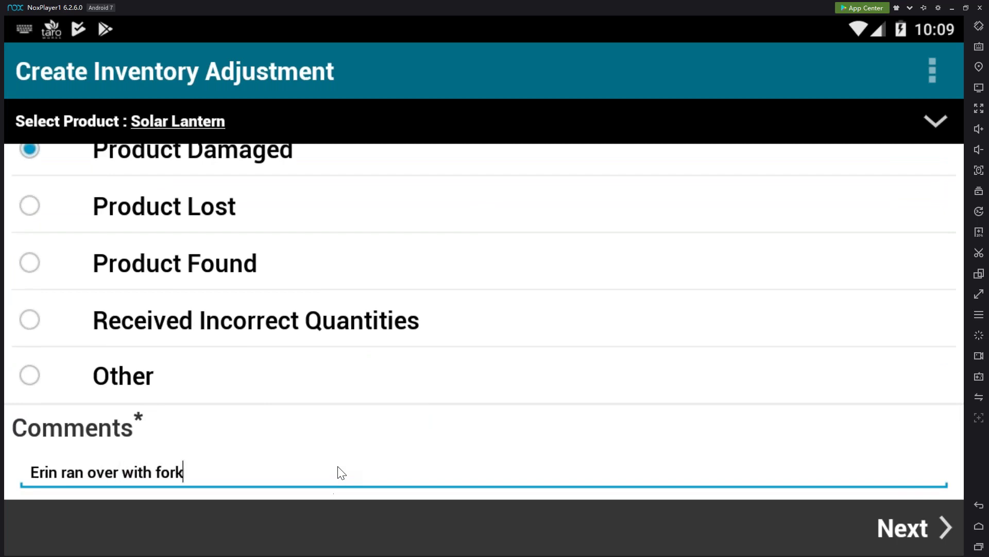
text( lift)
Advance past the questions and mark the Solar Lantern adjustment form complete
click(937, 542)
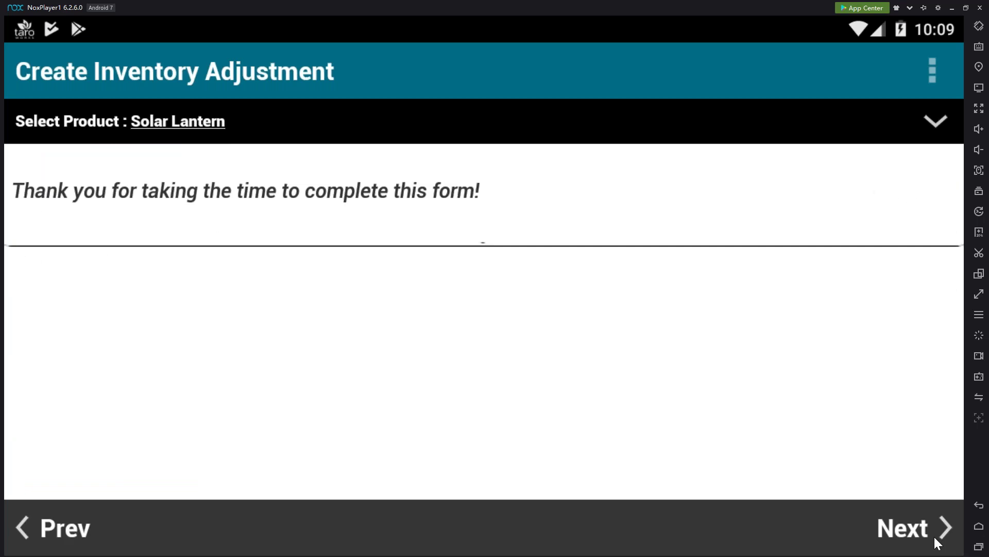
click(937, 542)
click(643, 339)
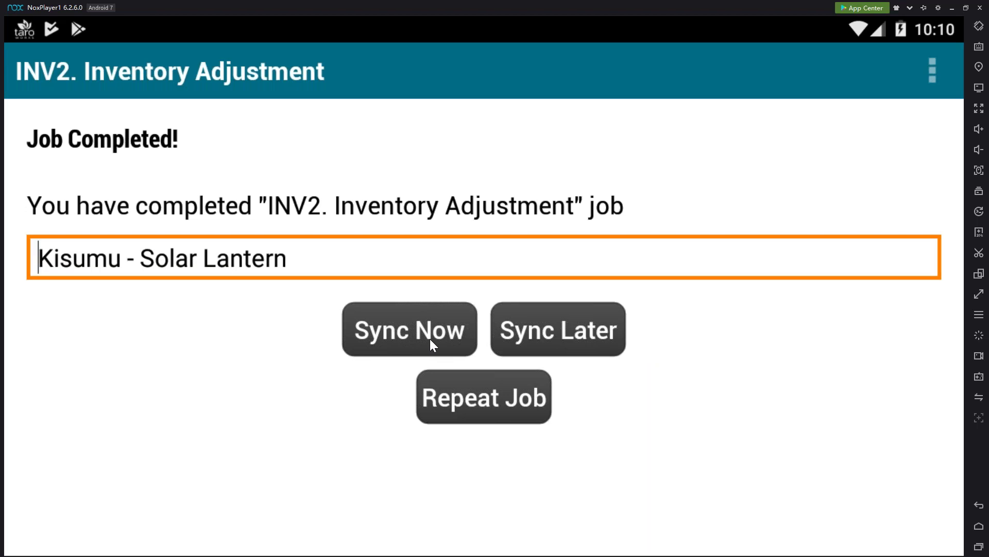
Sync the adjustment, reload the Kisumu Inventory list in Chrome, then return to the Solarcomb slide show
click(430, 340)
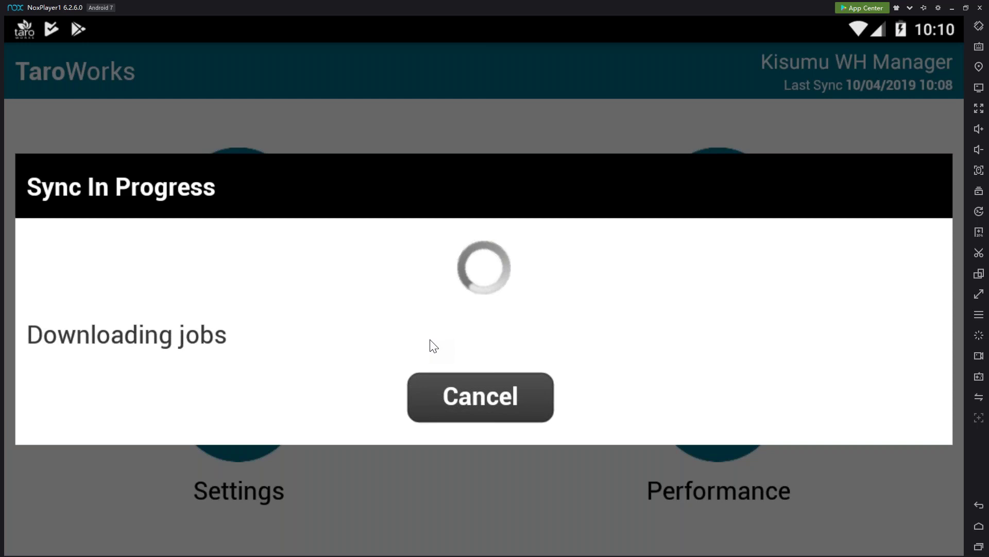
key(alt+Tab)
click(69, 41)
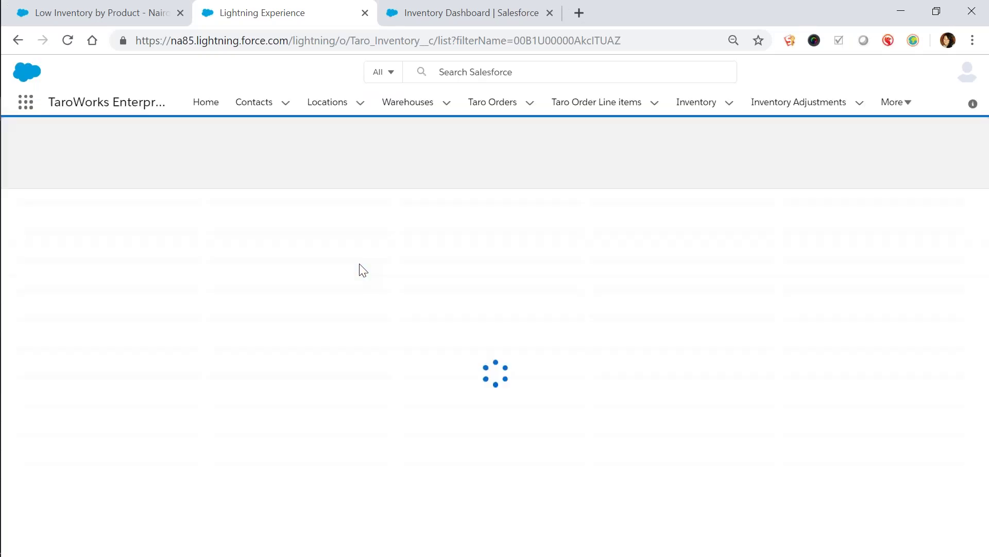
key(alt+Tab)
key(alt+Tab)
key(alt+Tab)
key(alt+Tab)
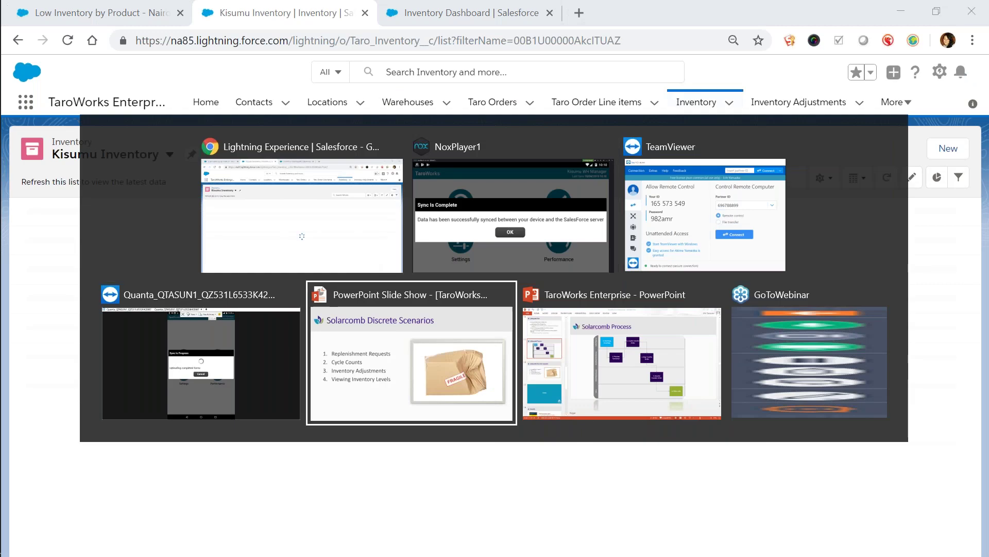